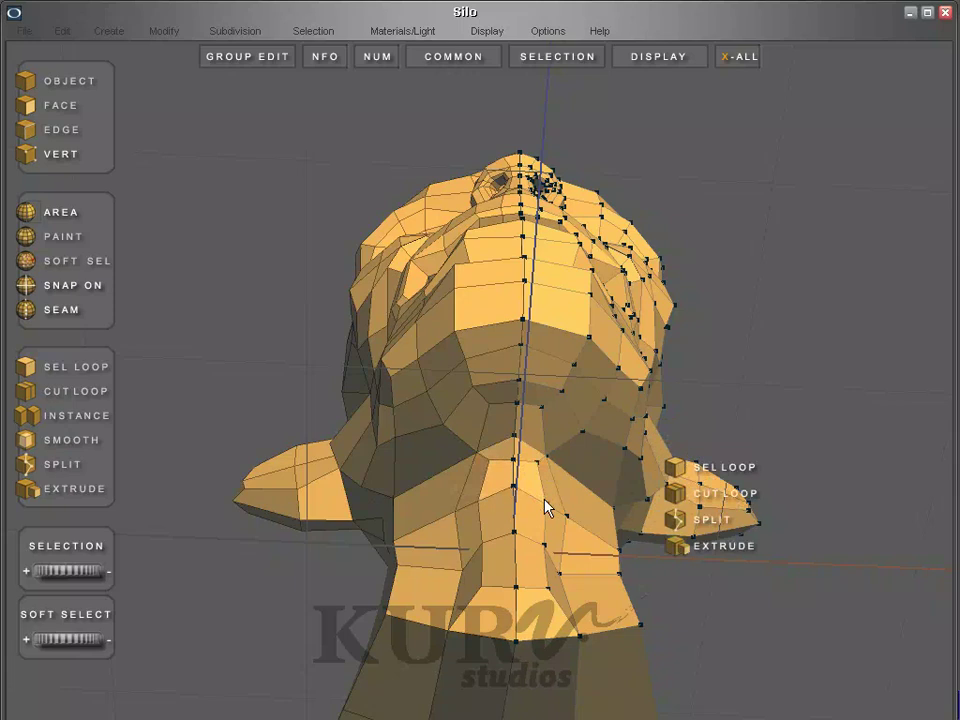
- Extrude the vertical strip of faces on the side of the neck below the ear and scale the extruded faces inward
right_drag(552, 547, 603, 551)
right_drag(619, 614, 602, 270)
click(606, 497)
right_click(597, 490)
drag(597, 490, 615, 289)
right_drag(615, 289, 578, 385)
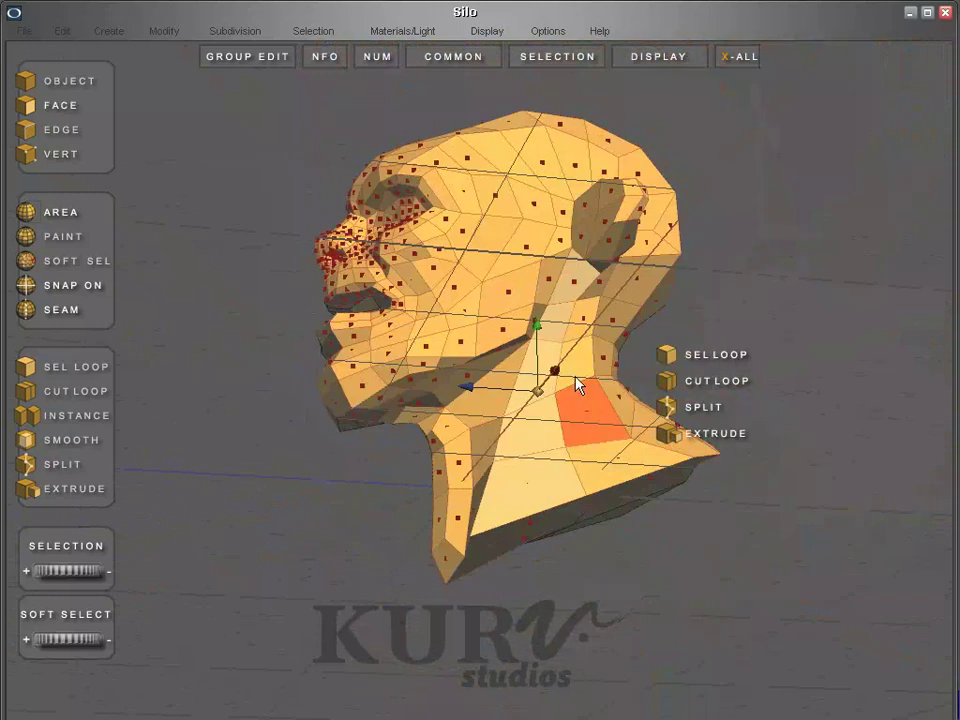
click(707, 438)
right_drag(557, 435, 464, 432)
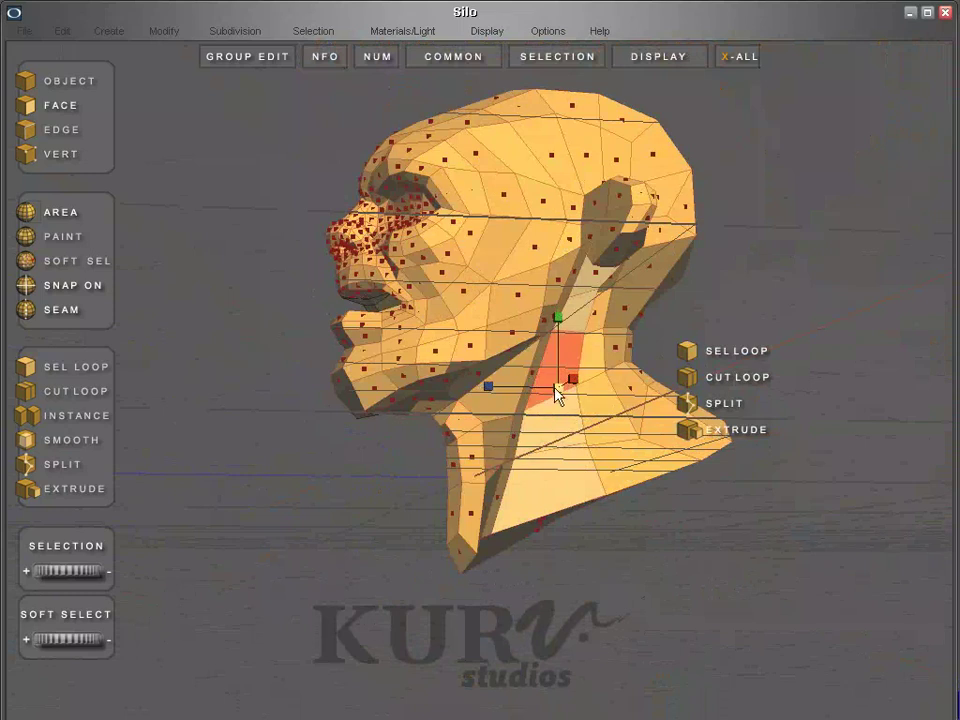
drag(557, 395, 537, 398)
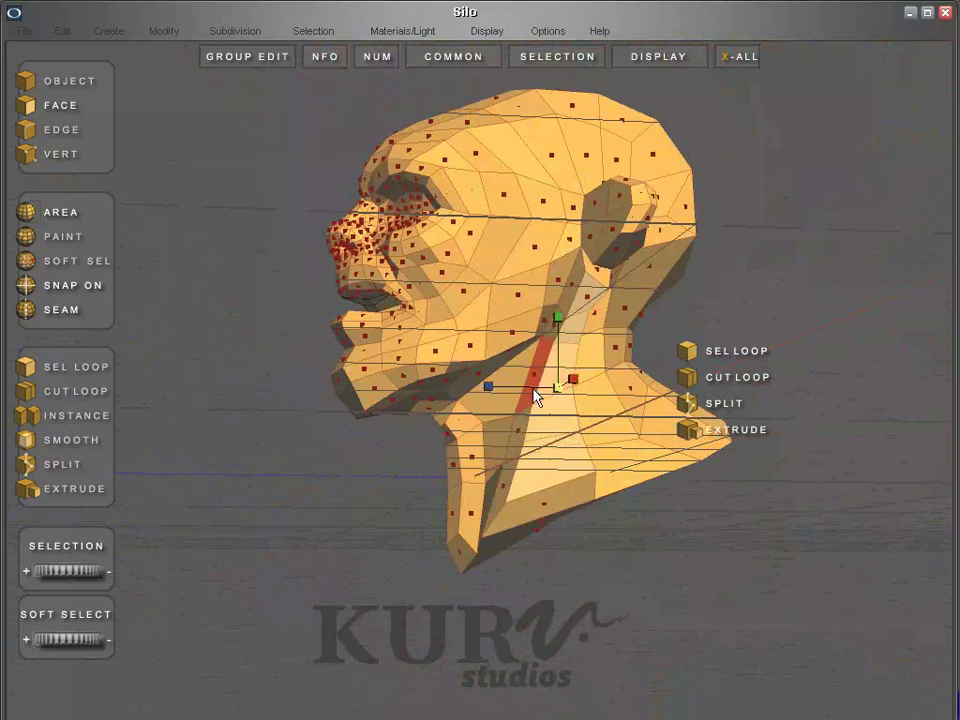
- Reposition the vertices around the lower end of the extruded neck strip, down to the neck's bottom rim
key(a)
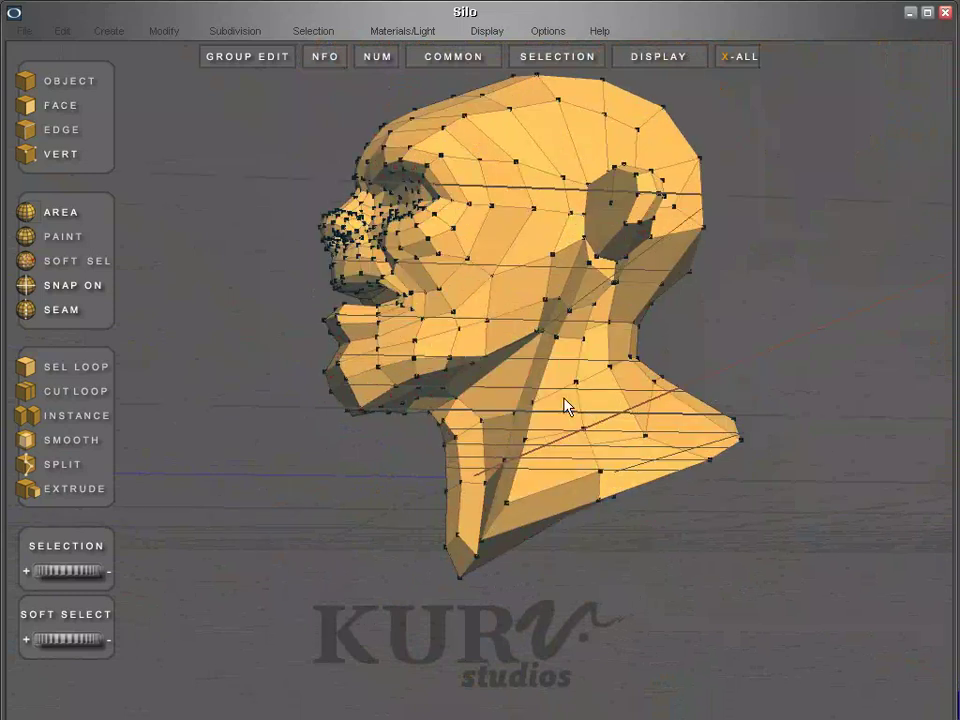
right_drag(568, 405, 509, 422)
click(477, 442)
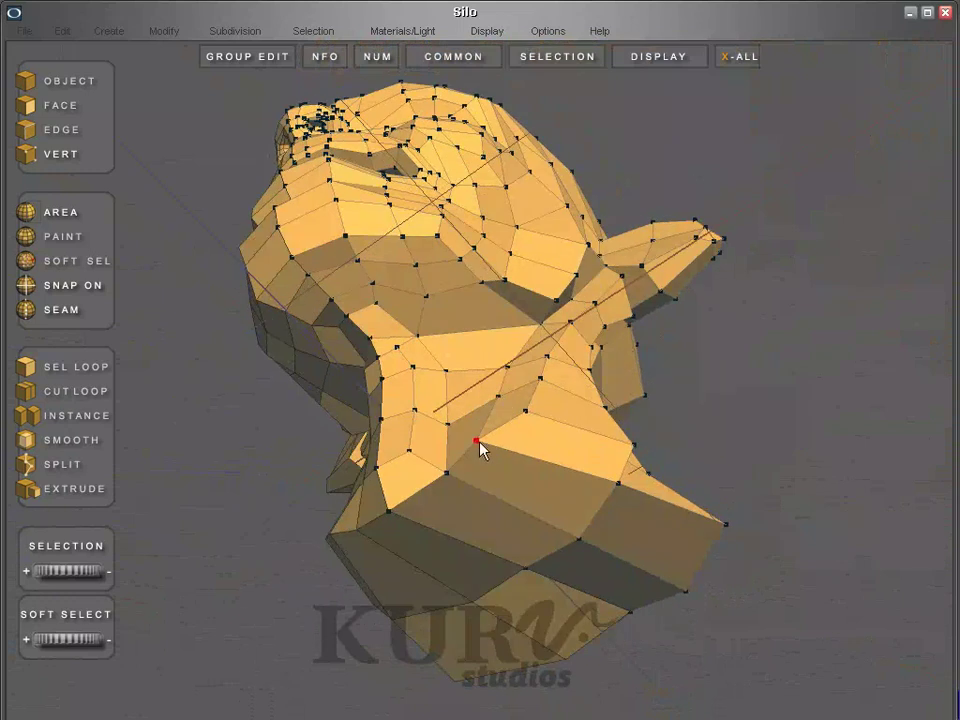
right_click(514, 456)
click(545, 452)
right_drag(538, 453, 383, 463)
drag(366, 520, 389, 570)
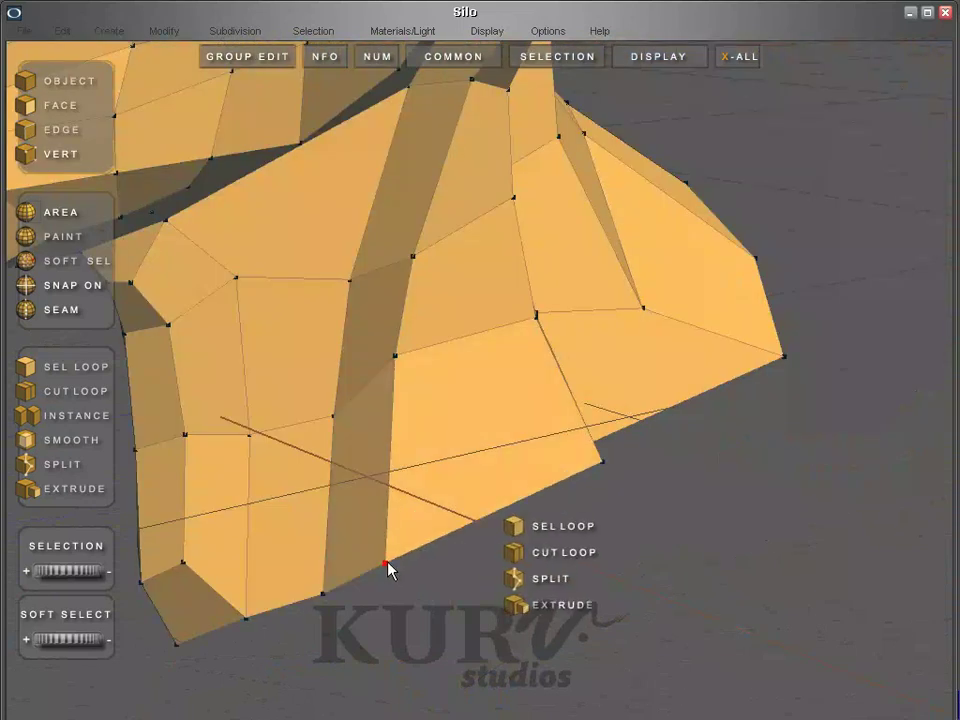
- Adjust the vertices at the upper end of the neck strip, behind the jaw and beneath the ear
right_drag(470, 441, 366, 402)
drag(350, 372, 398, 347)
right_drag(398, 347, 401, 390)
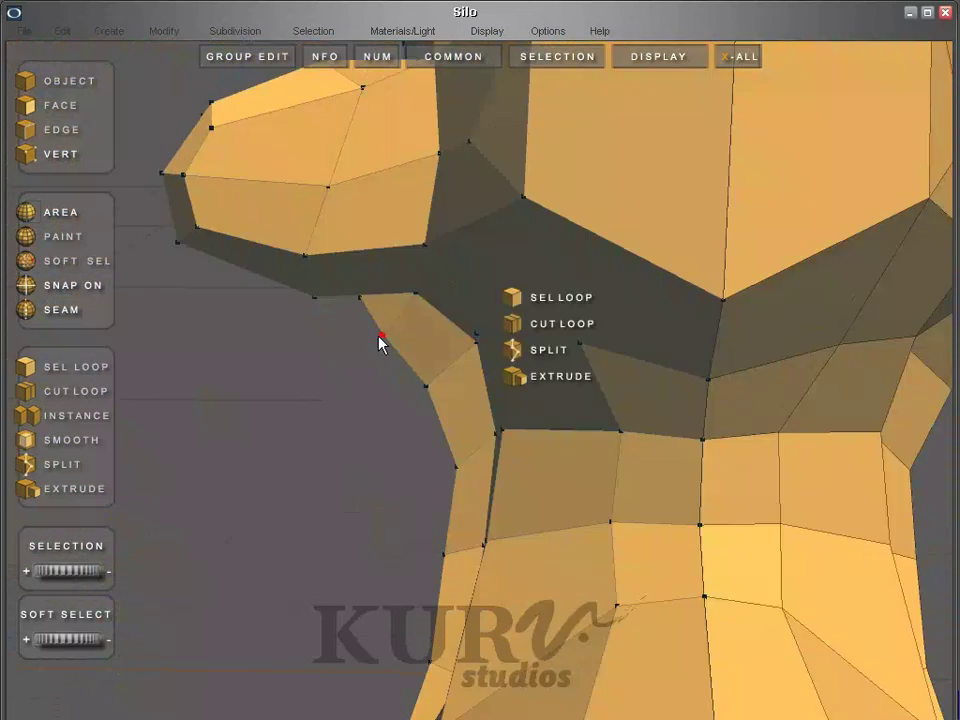
right_drag(396, 321, 340, 453)
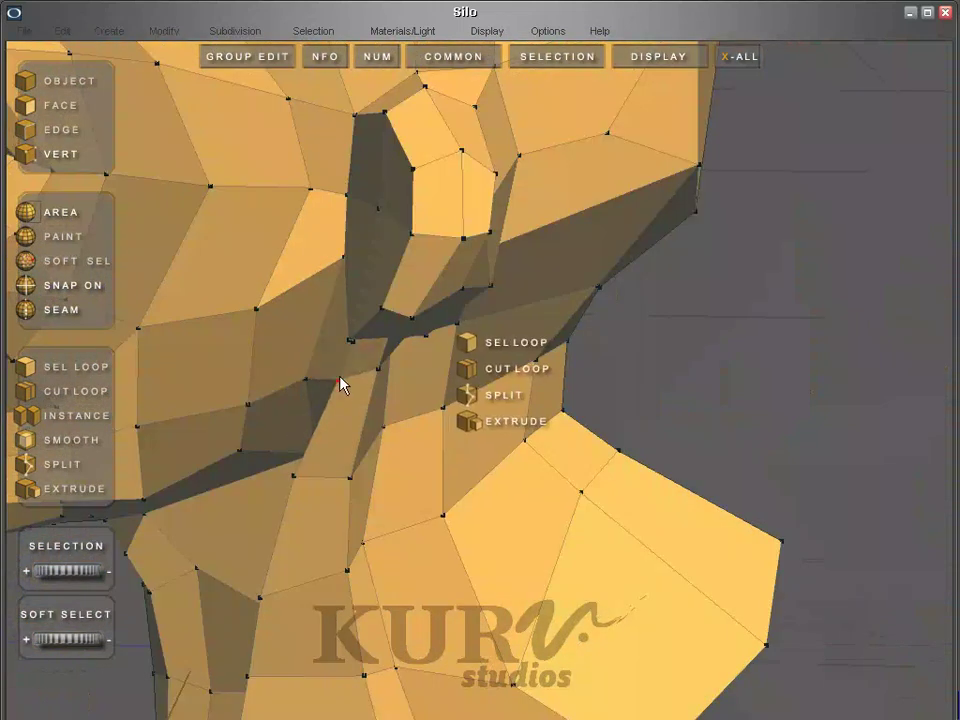
right_drag(343, 381, 367, 319)
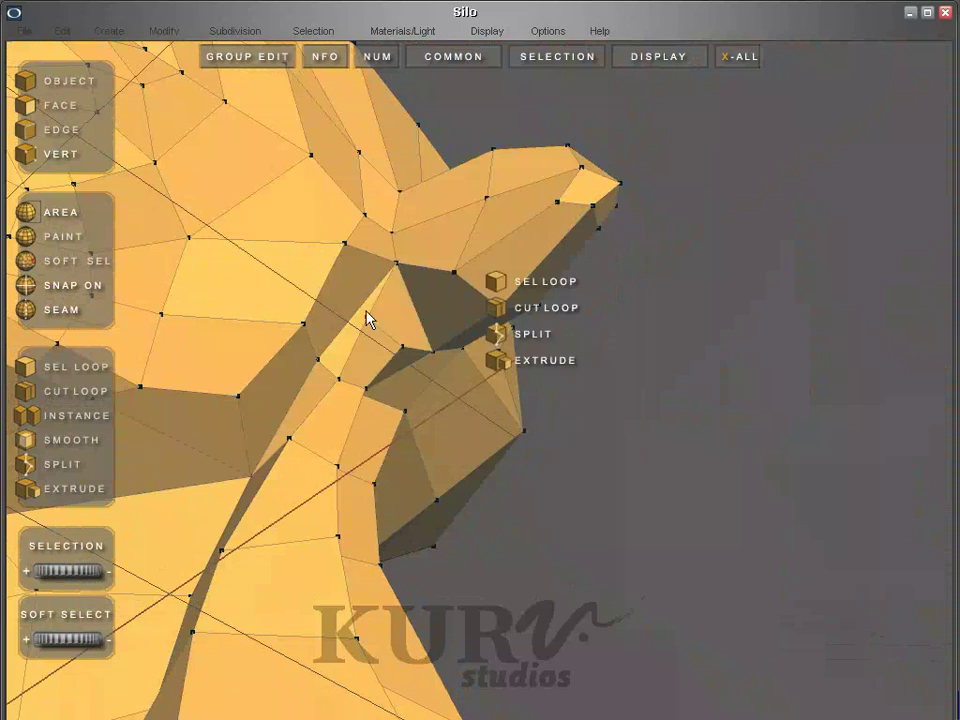
middle_drag(405, 348, 300, 377)
right_click(366, 314)
right_click(407, 299)
right_click(407, 377)
middle_drag(407, 377, 366, 478)
- Shift the vertices down the outer edge of the neck strip toward the back of the neck
right_click(435, 371)
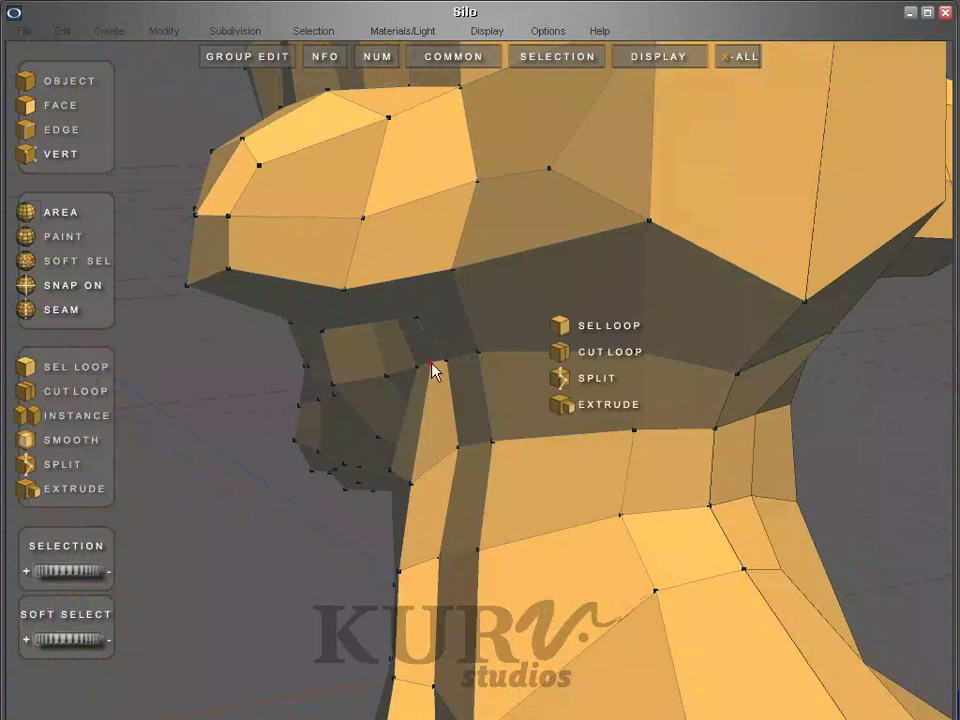
middle_drag(349, 381, 416, 523)
right_click(415, 498)
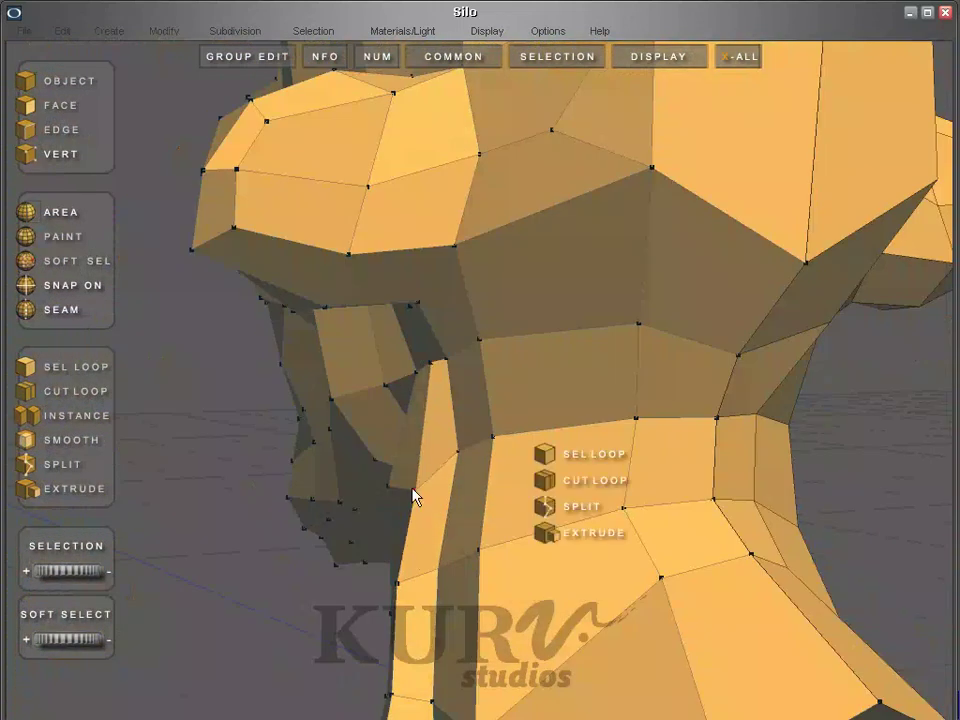
right_click(407, 579)
right_click(400, 700)
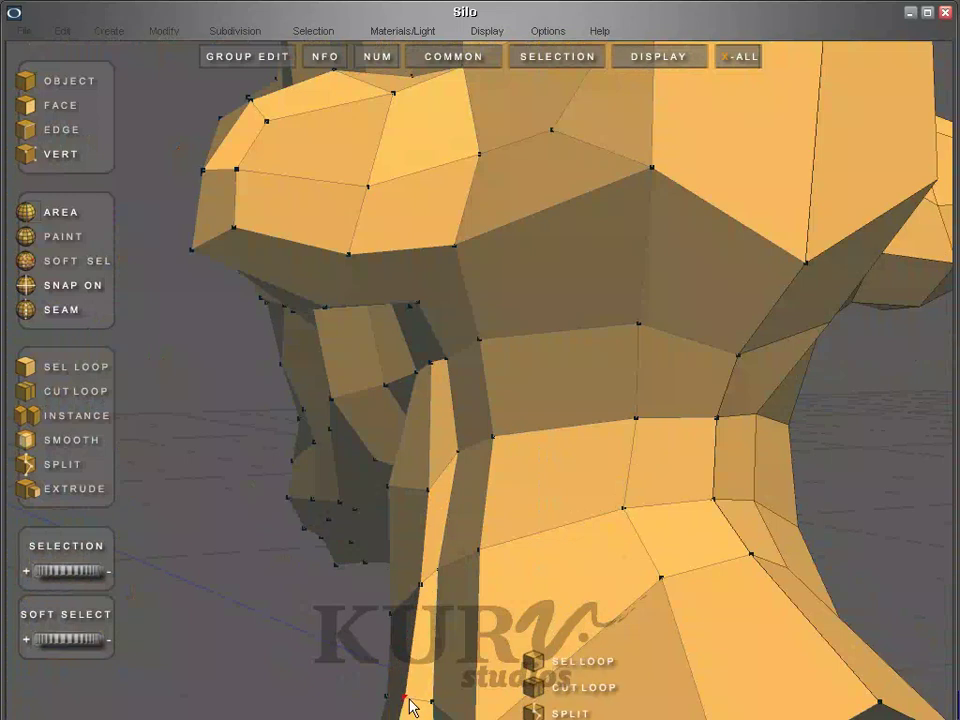
middle_drag(400, 700, 298, 566)
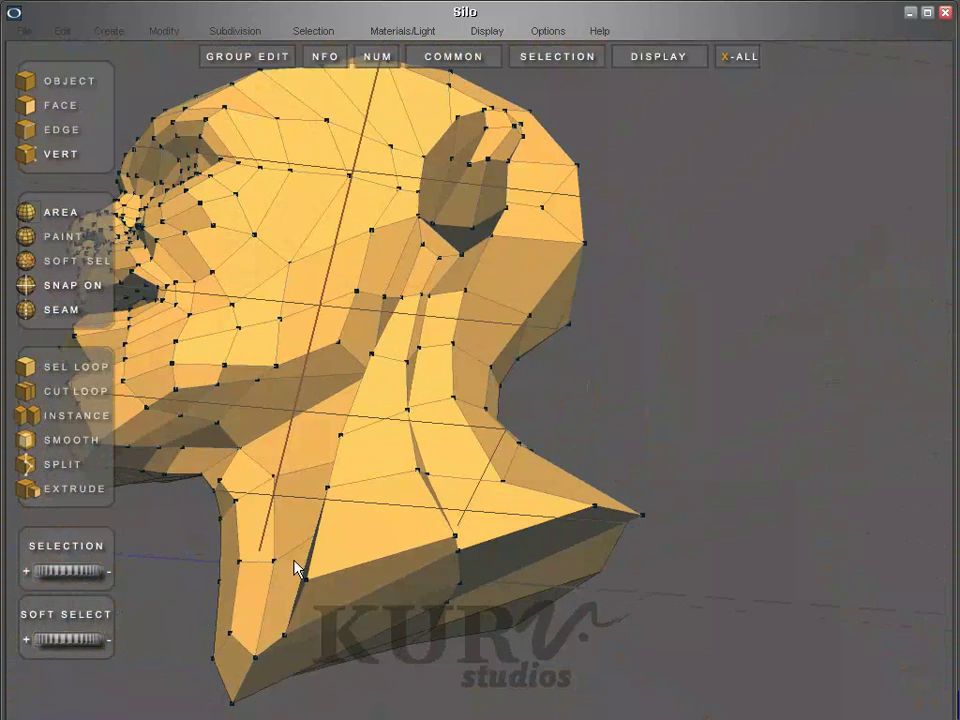
- Cut a new edge line up the middle of the neck strip from the bottom rim to the ear
click(372, 480)
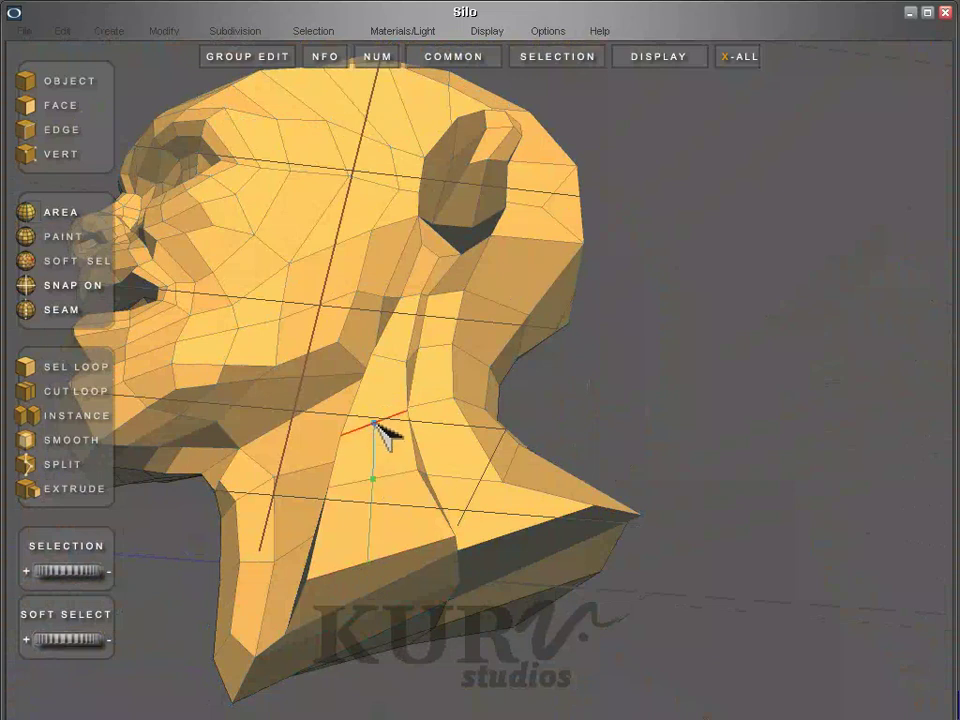
middle_drag(336, 349, 364, 360)
click(357, 342)
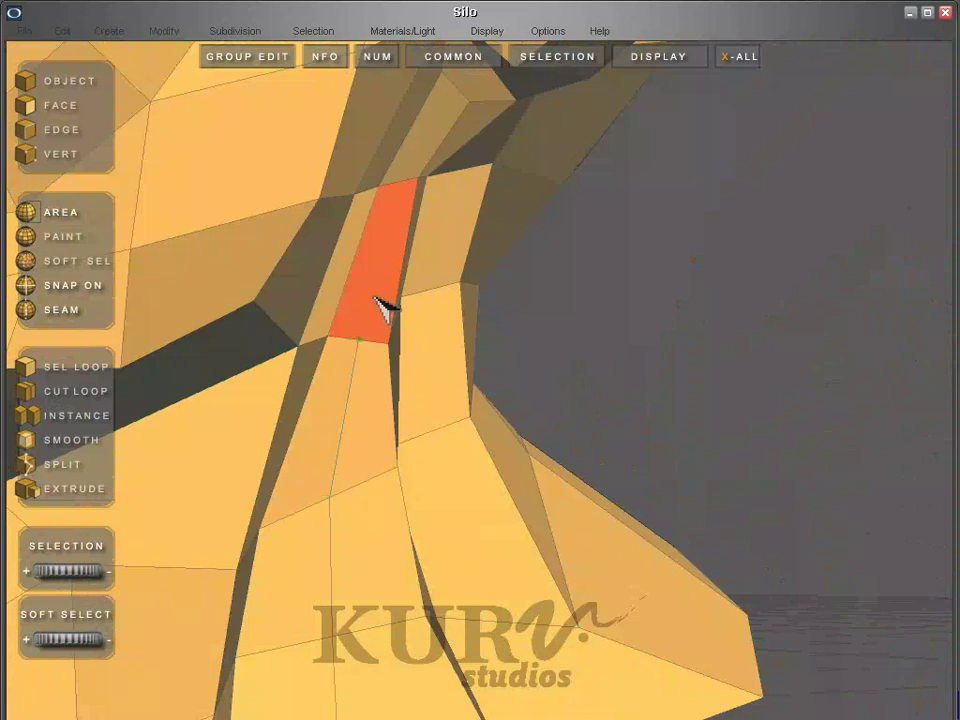
middle_drag(383, 307, 452, 283)
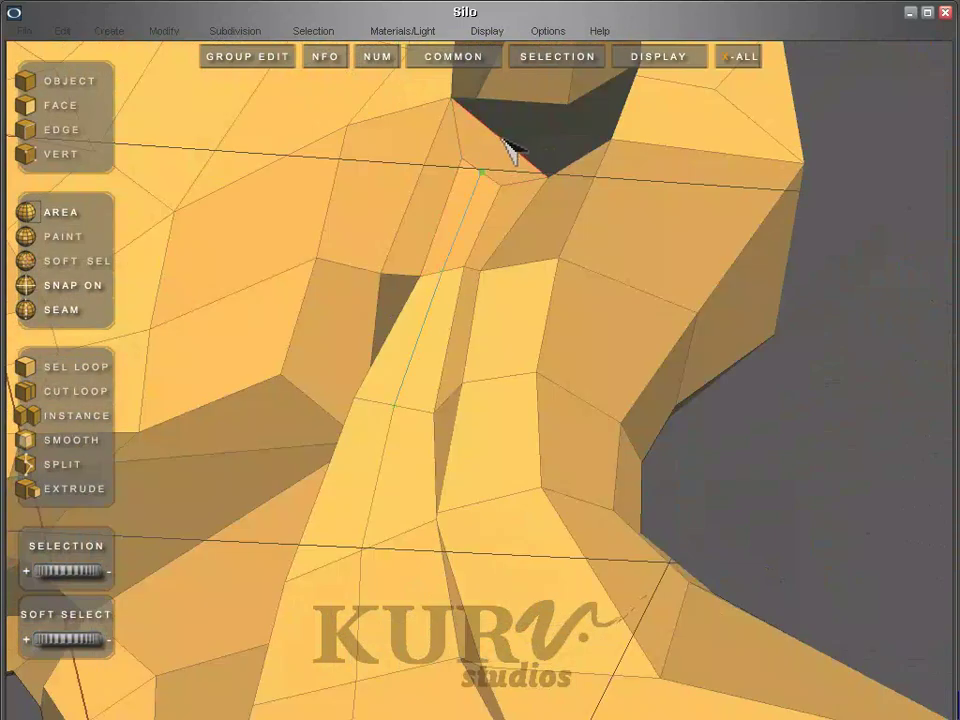
middle_drag(512, 148, 510, 266)
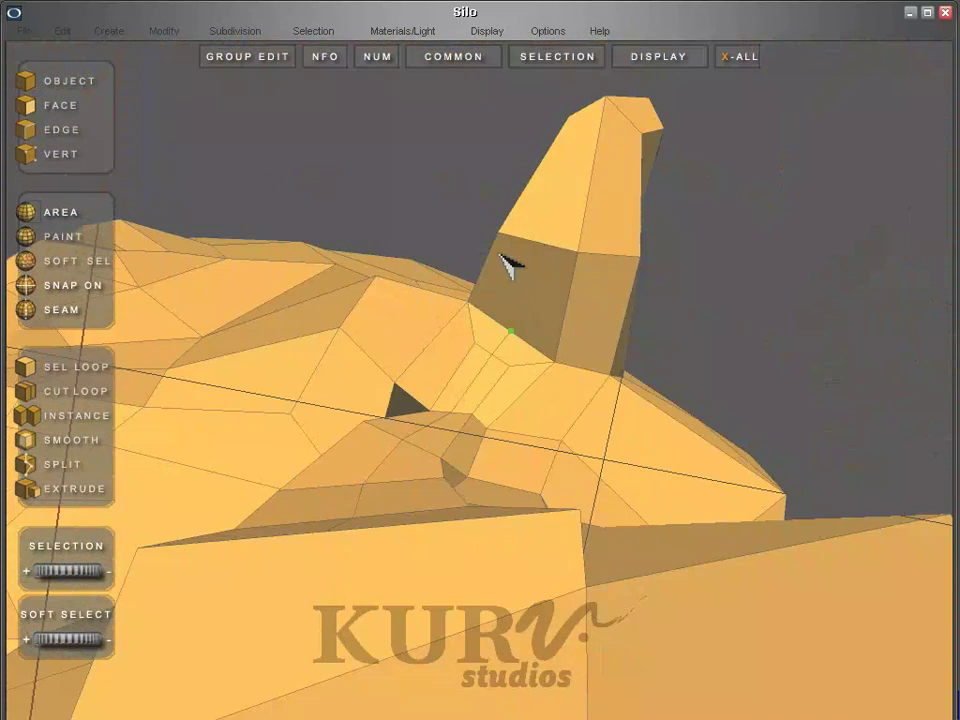
click(594, 254)
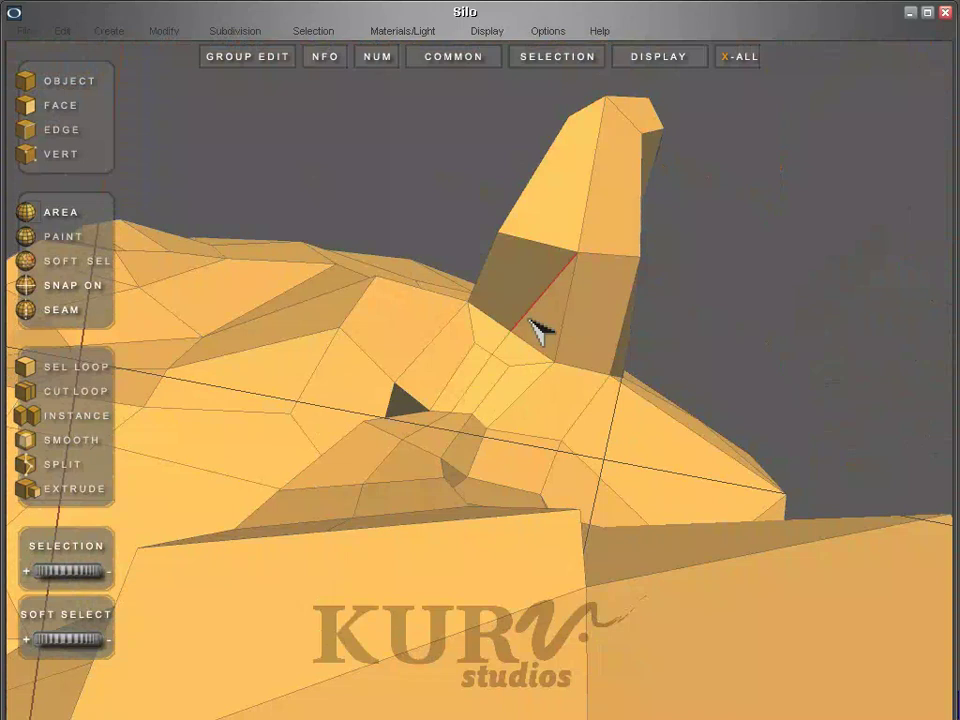
- Reposition the vertices of the new edge line and its neighbours just below the ear
key(a)
scroll(508, 349, up, 5)
right_drag(499, 390, 478, 323)
right_click(510, 360)
middle_drag(510, 360, 495, 426)
right_click(534, 424)
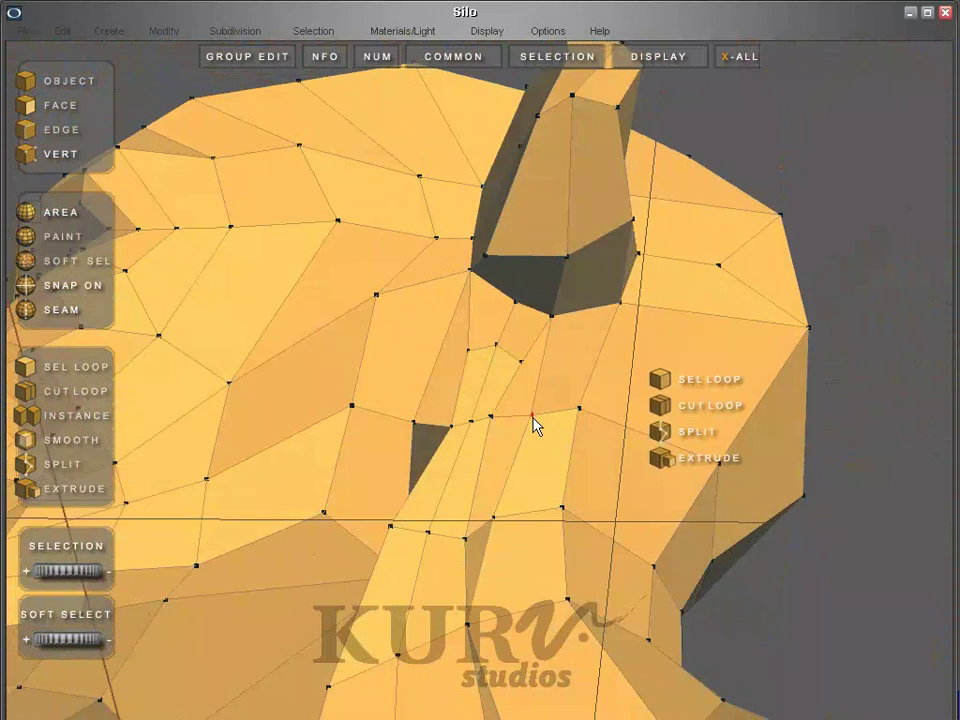
- Move the vertices of the neck strip halfway down the side of the neck to smooth its shape
middle_drag(443, 500, 456, 294)
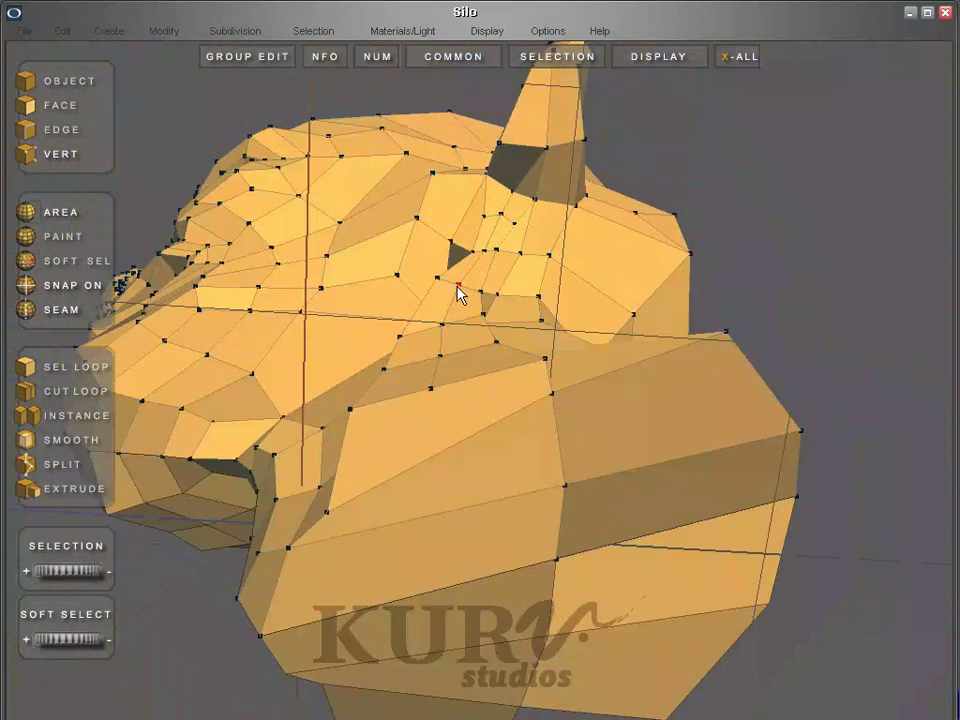
right_click(462, 284)
drag(462, 284, 442, 355)
middle_drag(420, 375, 358, 313)
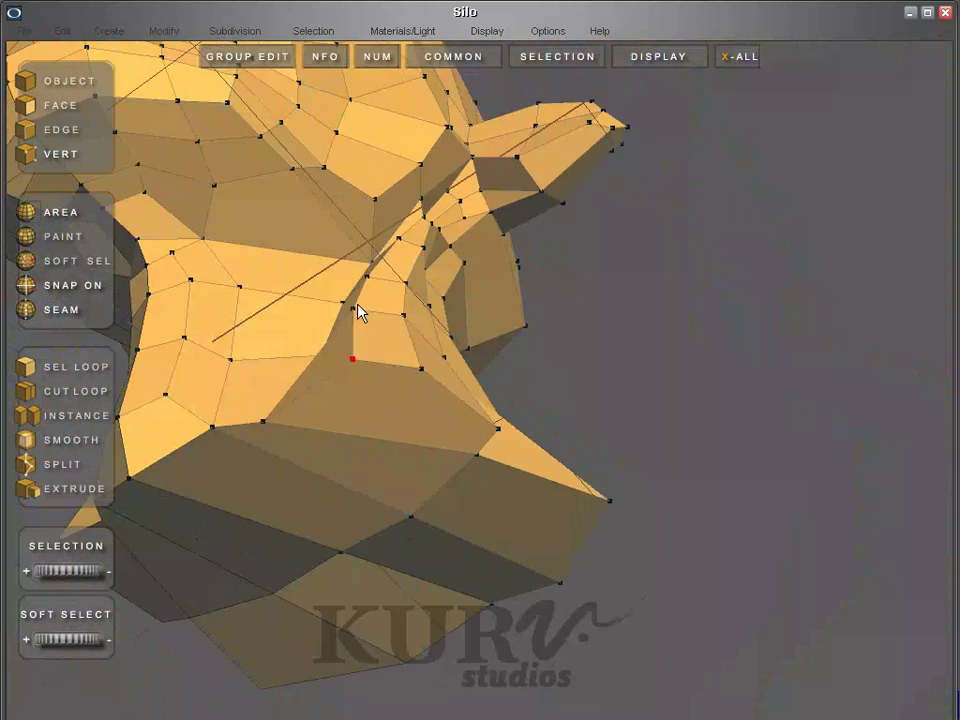
- Shift the two vertices in the middle of the neck's front side toward the throat
middle_drag(397, 255, 388, 381)
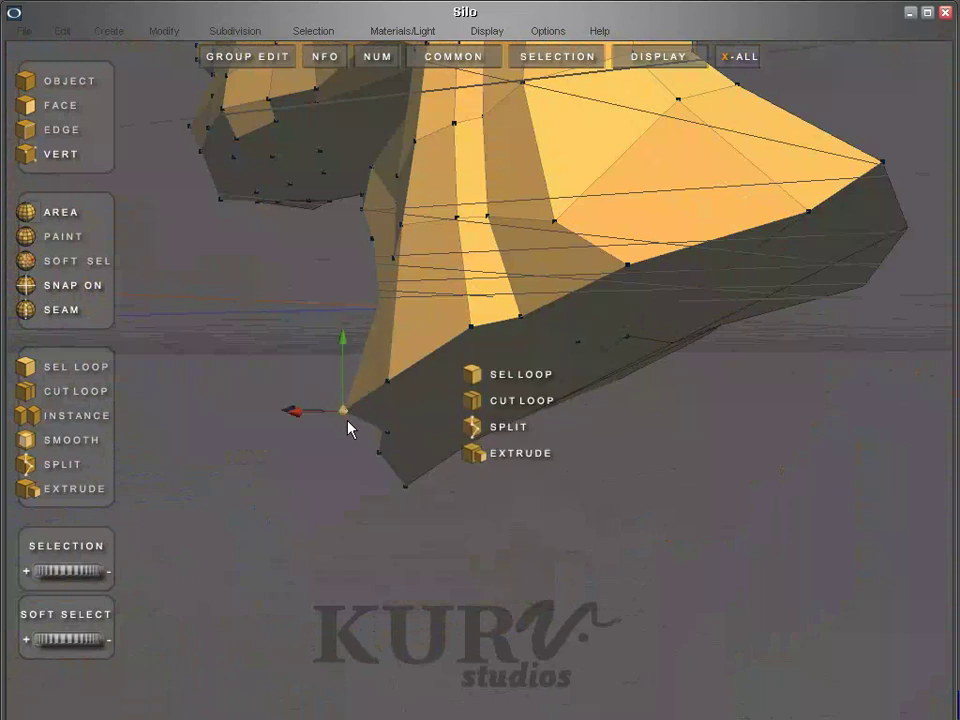
middle_drag(289, 358, 313, 192)
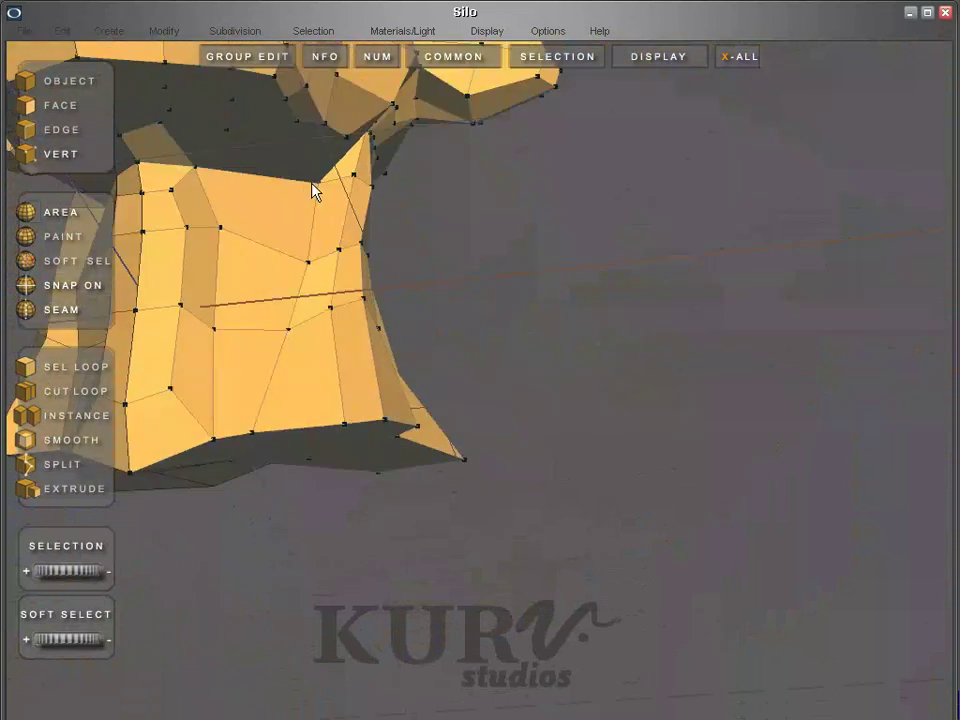
click(273, 253)
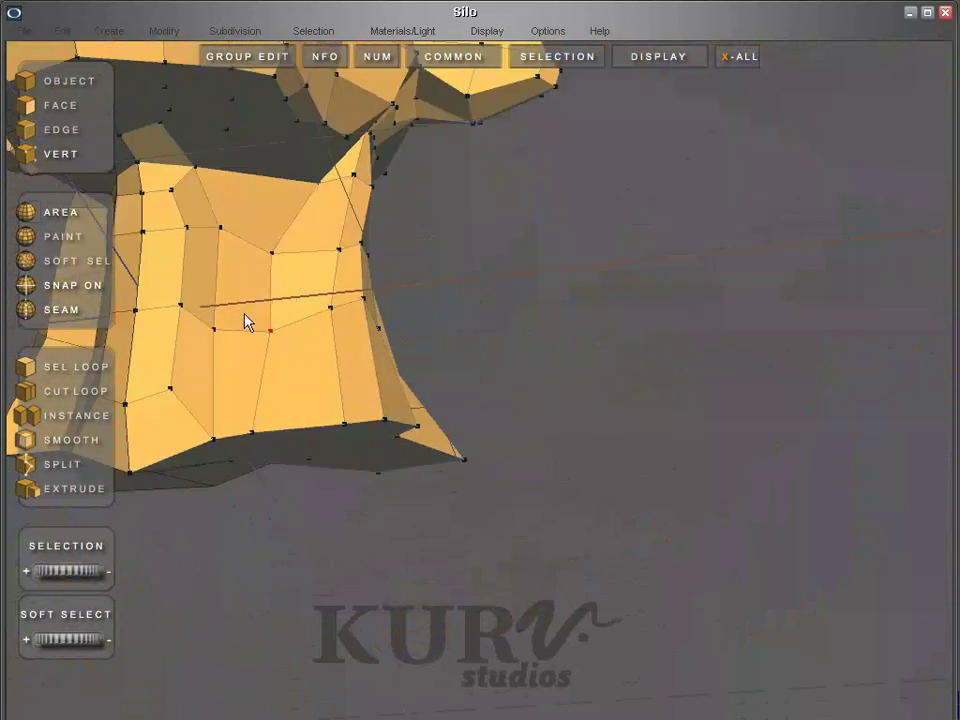
- Pull the vertices at the lower back of the neck forward and adjust the adjoining bottom rim vertices
middle_drag(246, 321, 540, 499)
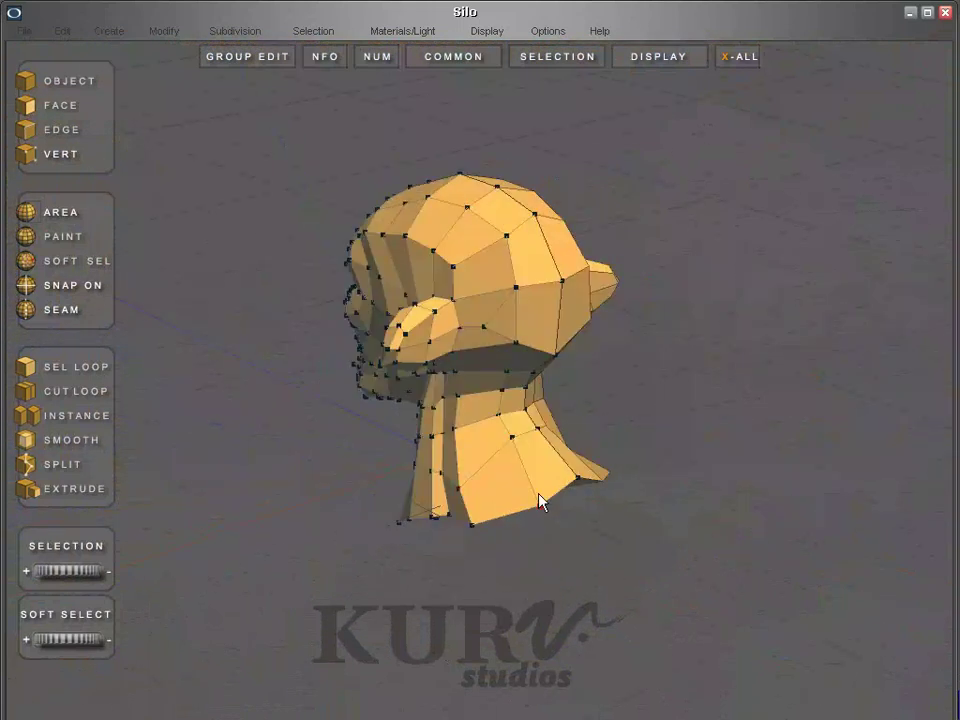
click(495, 514)
click(495, 456)
click(472, 519)
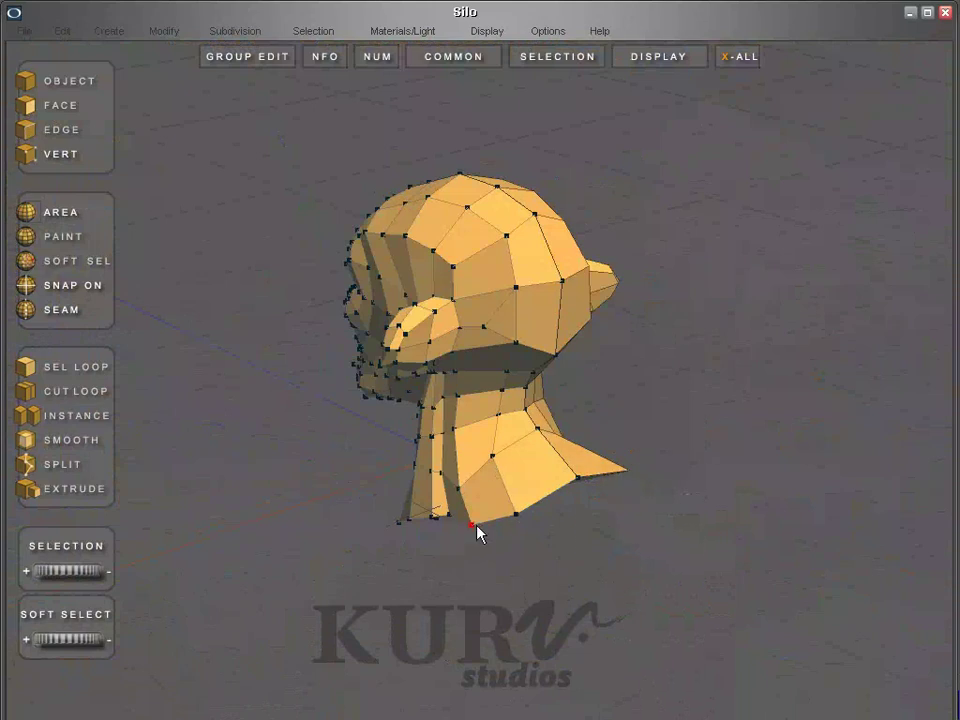
middle_drag(444, 525, 443, 530)
click(395, 528)
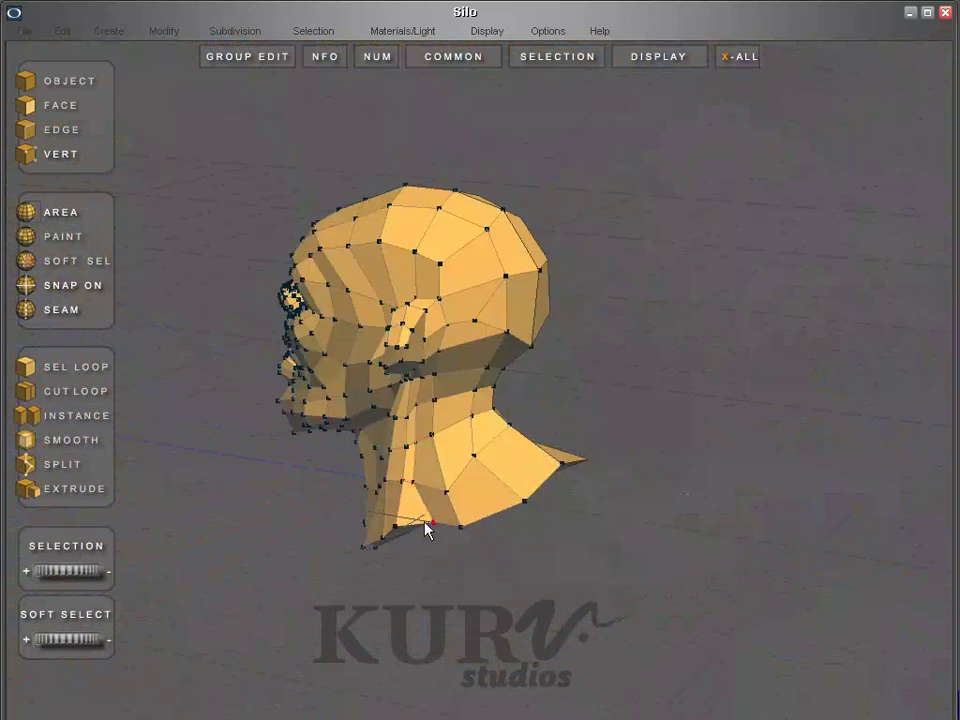
click(414, 525)
- Even out the bottom rim vertices of the neck and pull the protruding nape vertex forward and down
middle_drag(414, 525, 476, 478)
click(462, 545)
click(435, 519)
click(478, 482)
click(470, 528)
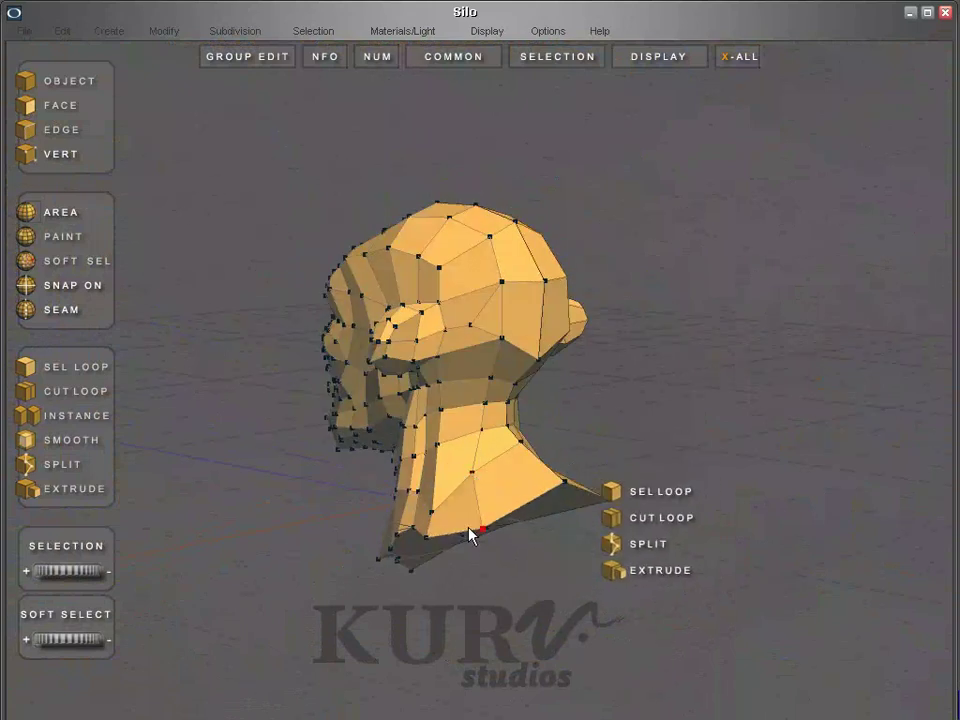
click(469, 527)
middle_drag(469, 527, 505, 468)
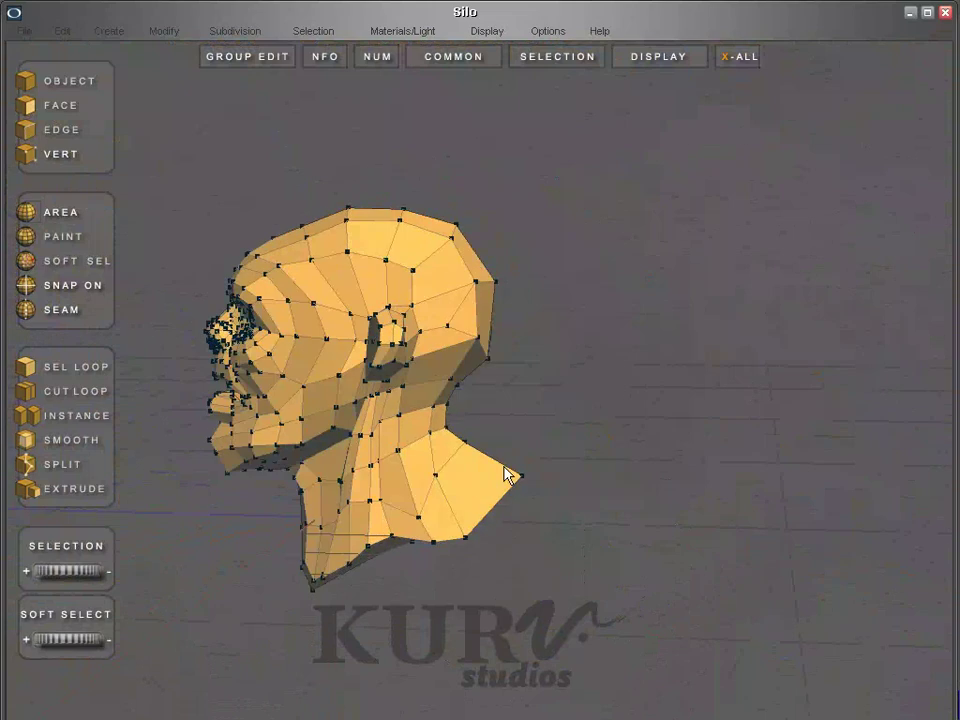
drag(521, 480, 490, 510)
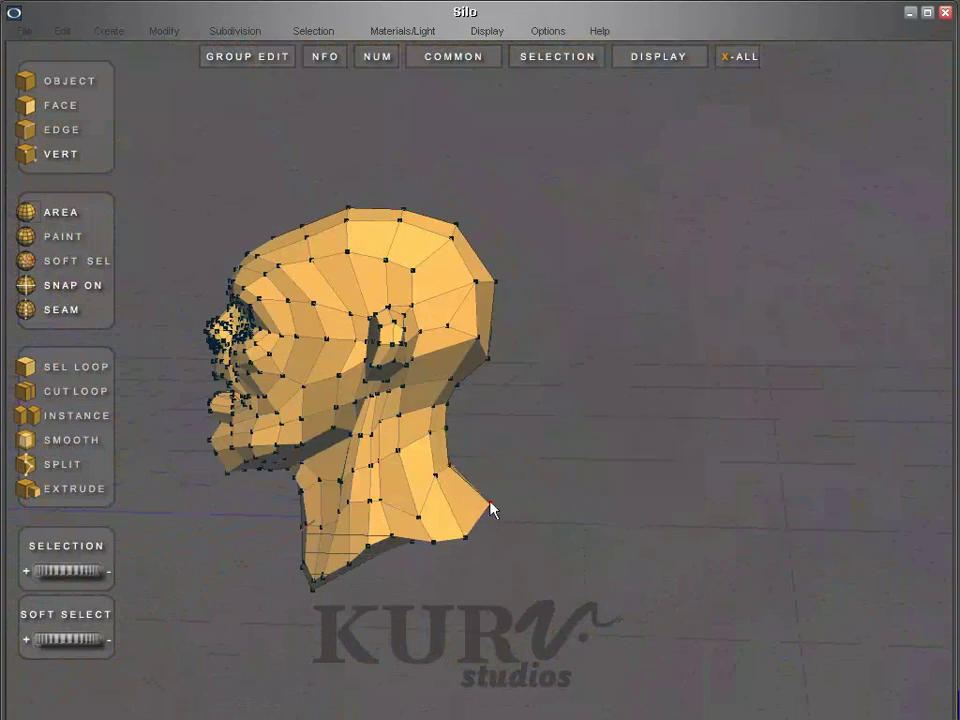
- Cut a new edge line from the neck's bottom rim up its front side and under the jaw to the chin
middle_drag(439, 482, 390, 432)
scroll(390, 432, up, 5)
middle_drag(551, 411, 470, 407)
key(e)
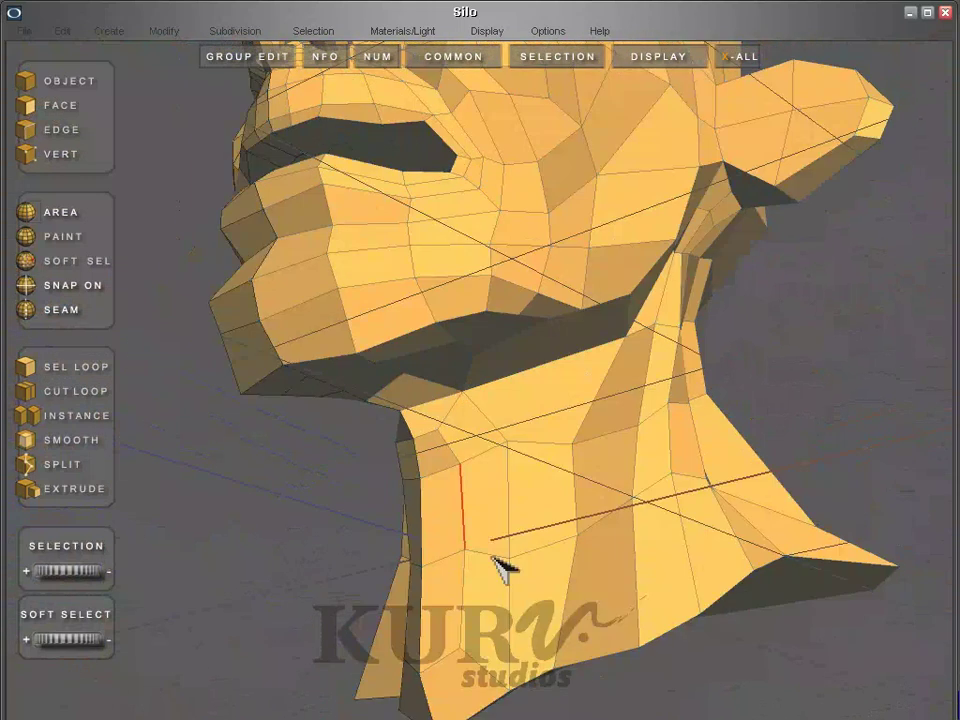
middle_drag(540, 686, 520, 595)
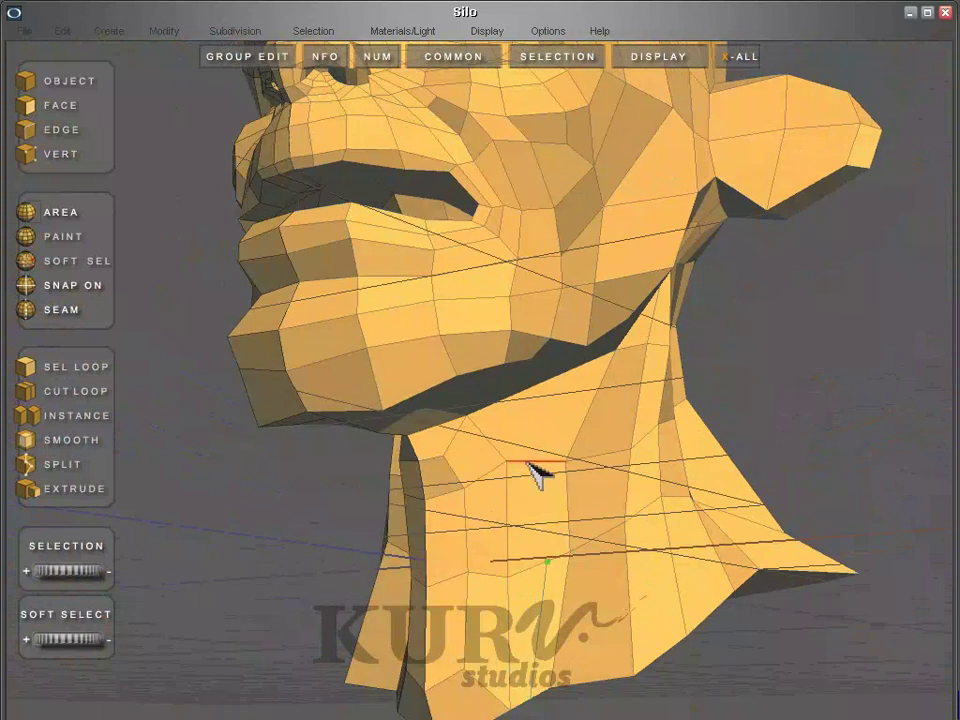
middle_drag(535, 468, 478, 362)
click(453, 366)
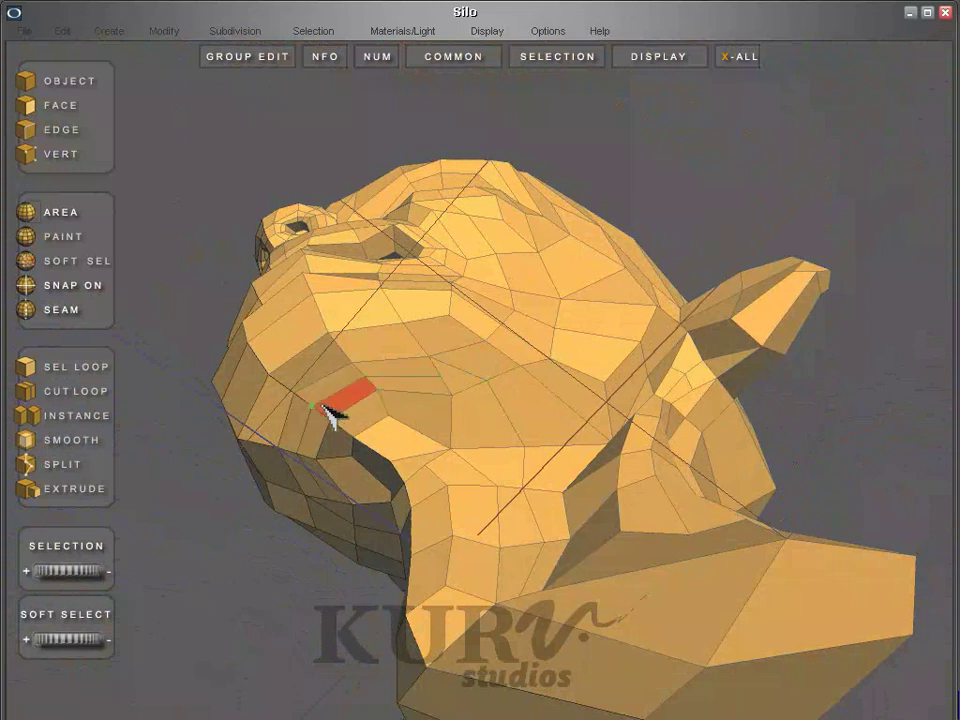
- Reposition the vertices along the new edge line under the jaw and at the top of the neck
key(1)
middle_drag(324, 404, 470, 478)
right_click(341, 354)
right_click(360, 373)
right_click(372, 400)
right_click(446, 403)
right_click(401, 381)
right_click(448, 406)
right_click(407, 420)
mouse_move(430, 430)
middle_down()
mouse_move(366, 450)
mouse_move(437, 452)
mouse_move(435, 480)
mouse_move(448, 424)
middle_up()
key(space)
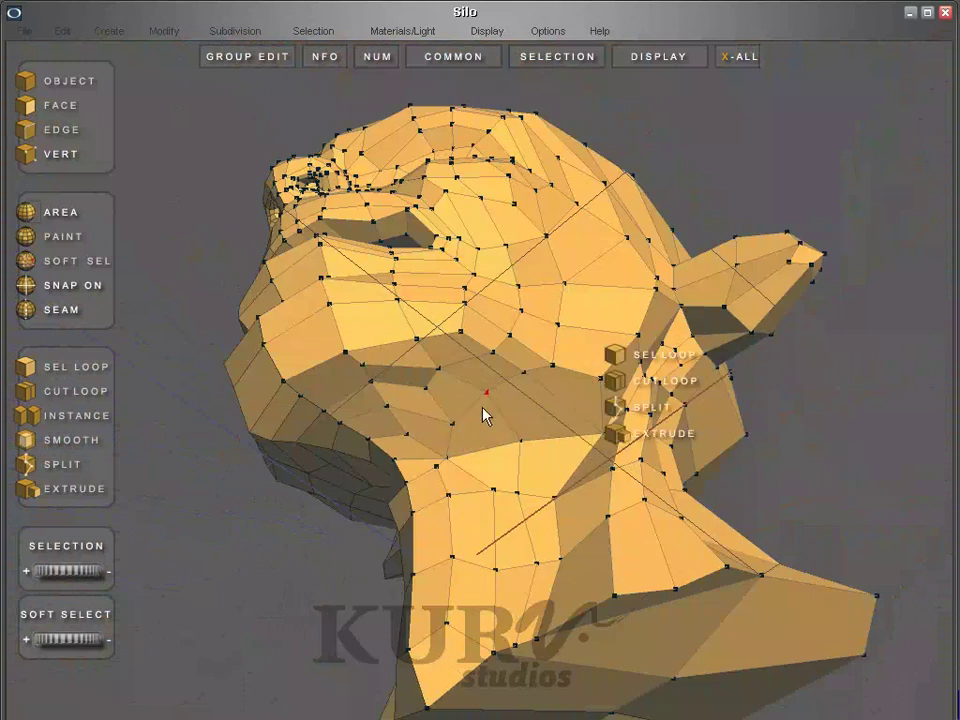
key(space)
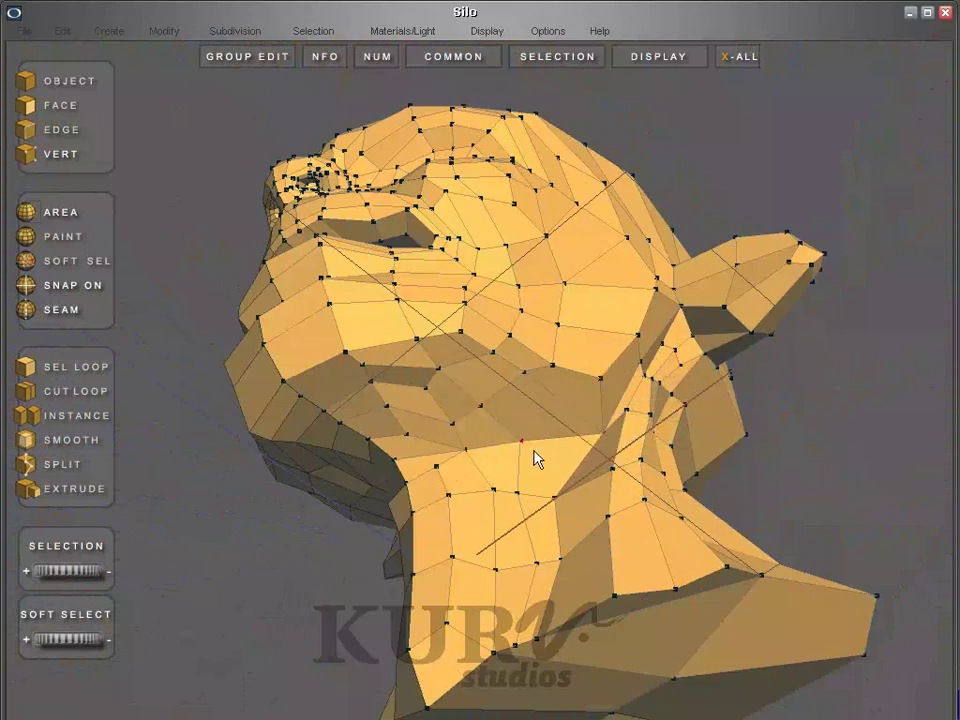
- Reposition the vertices along the lower jawline from the chin back toward the ear
key(space)
middle_drag(514, 486, 366, 454)
key(space)
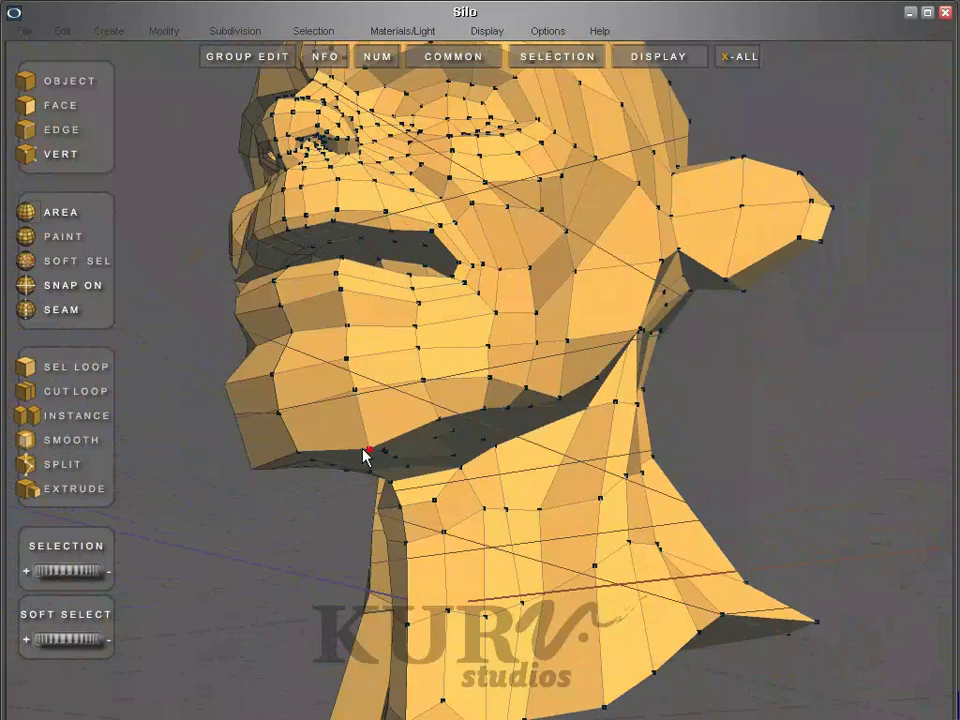
key(space)
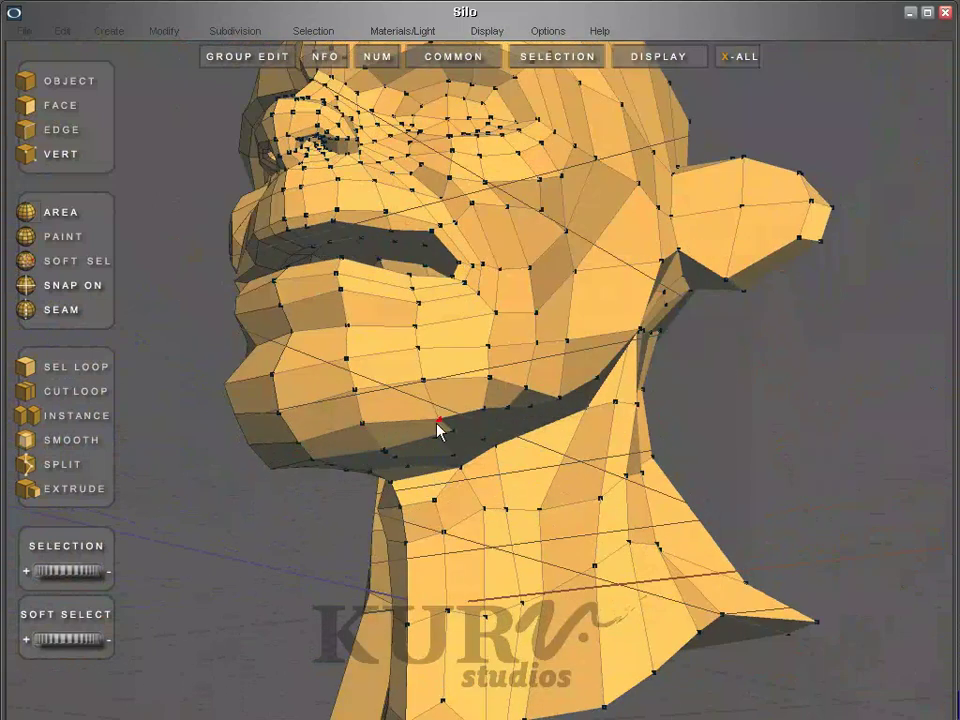
key(space)
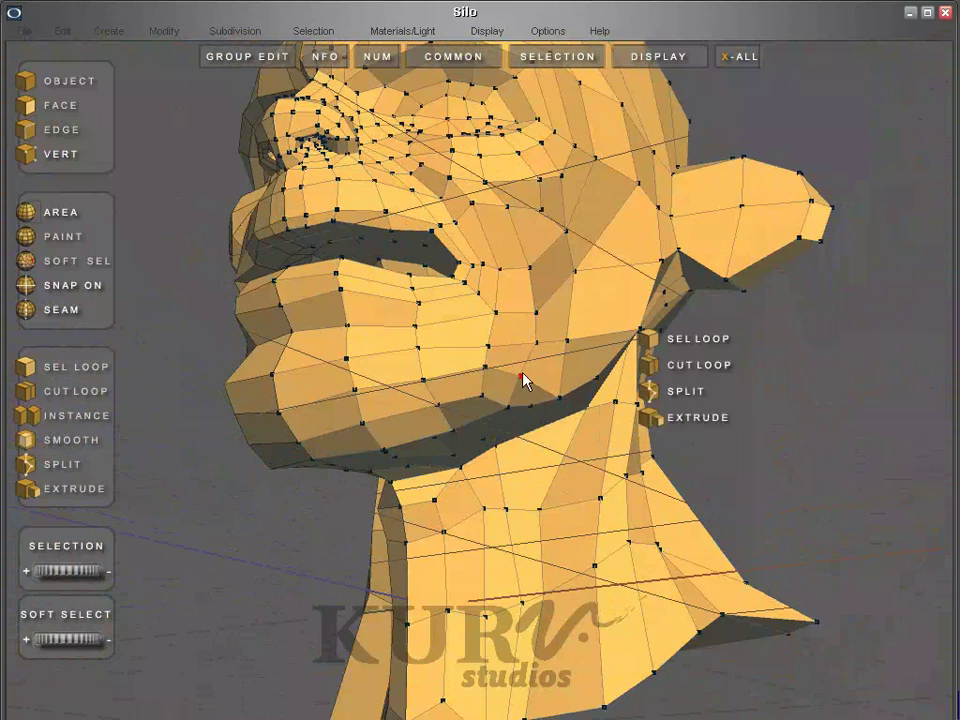
middle_drag(553, 388, 411, 336)
- Adjust a vertex on the forehead and one at the upper back of the skull
right_click(462, 302)
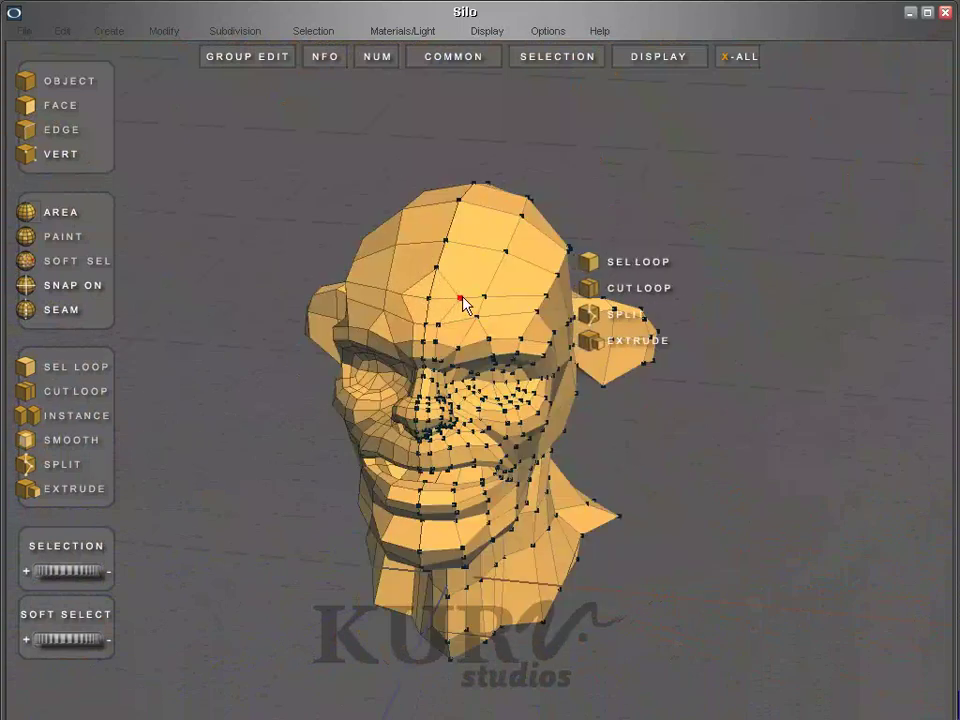
right_click(456, 310)
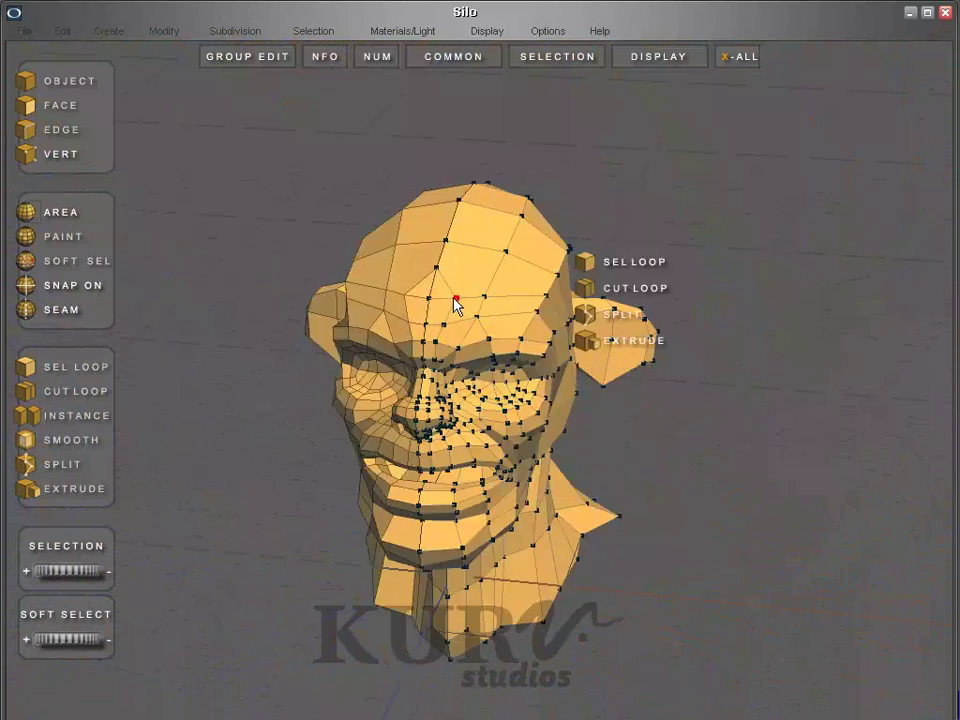
middle_drag(455, 307, 340, 272)
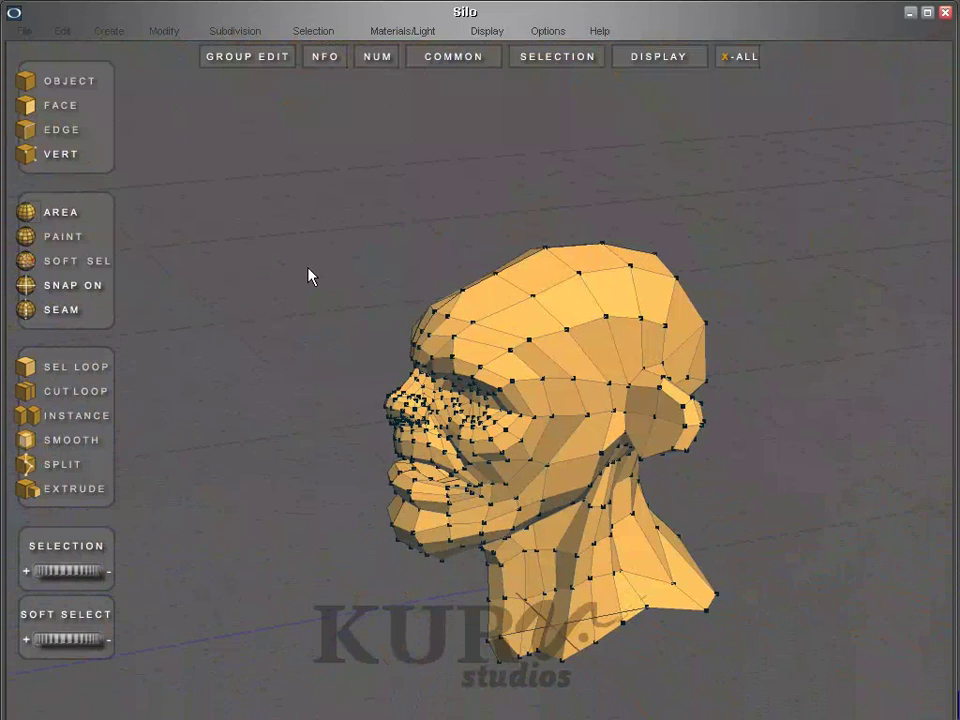
middle_drag(512, 246, 468, 348)
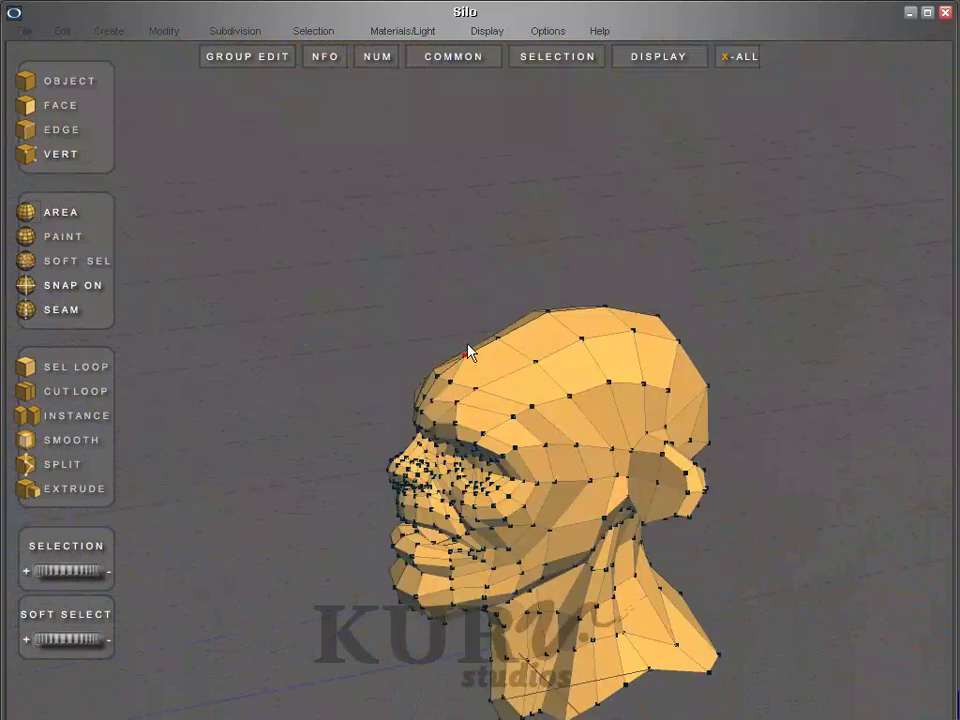
scroll(470, 352, up, 3)
middle_drag(557, 336, 709, 347)
right_click(737, 342)
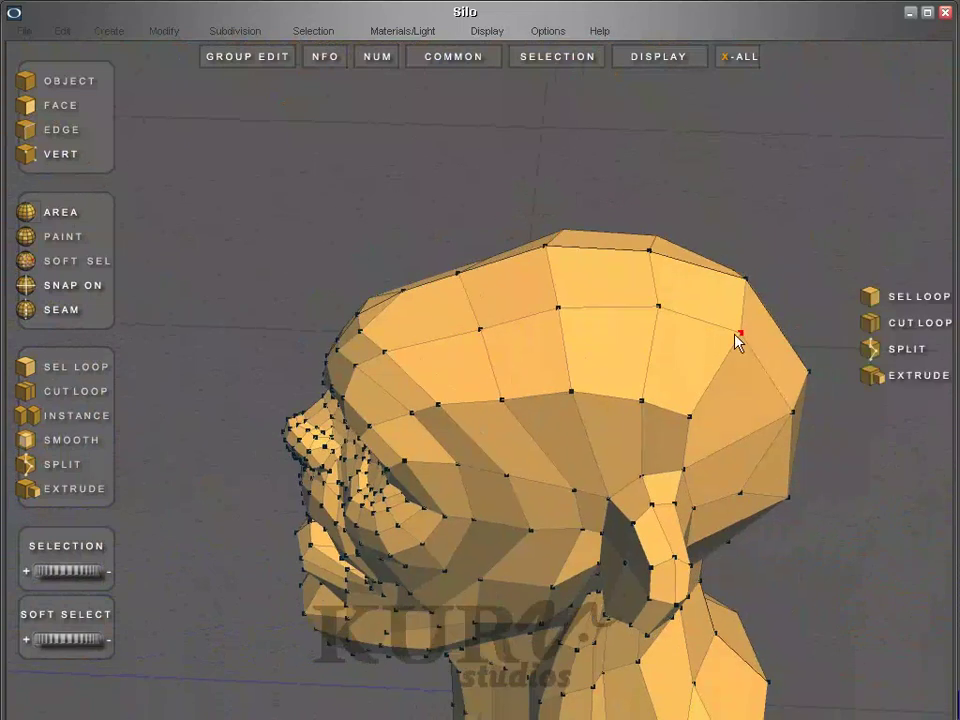
- Reposition the vertices on the upper side of the skull above the ear to even out the faces there
right_click(636, 435)
middle_drag(636, 435, 544, 354)
right_click(581, 399)
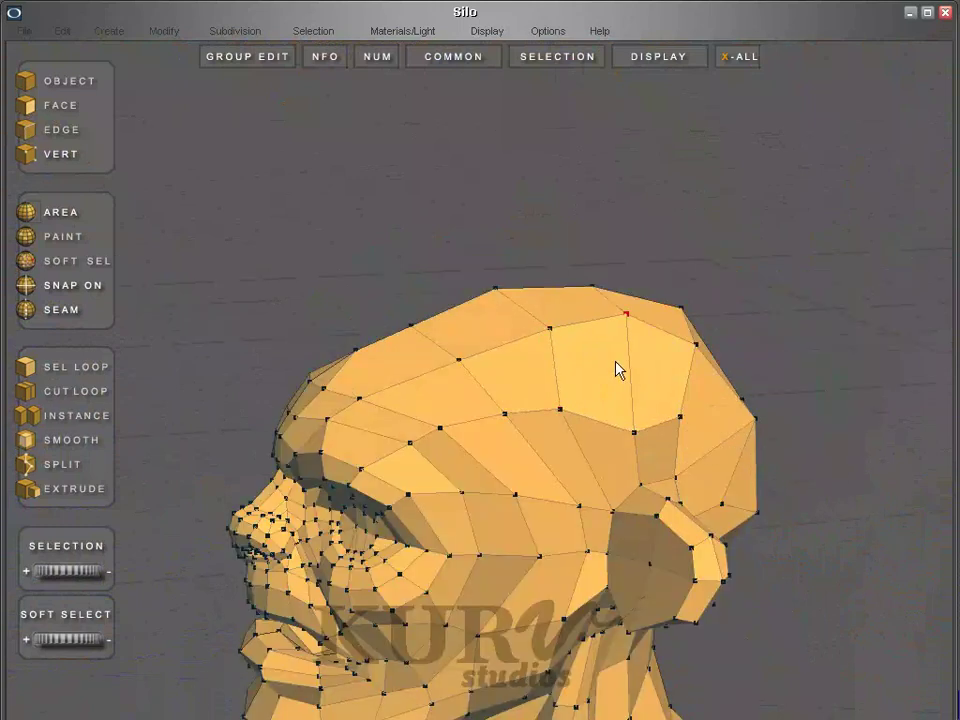
middle_drag(616, 370, 553, 285)
right_click(553, 285)
middle_drag(557, 339, 489, 418)
- Extrude two adjacent faces on the upper side of the skull and scale them inward as a horn base
key(d)
click(600, 378)
right_click(602, 381)
middle_drag(602, 381, 637, 338)
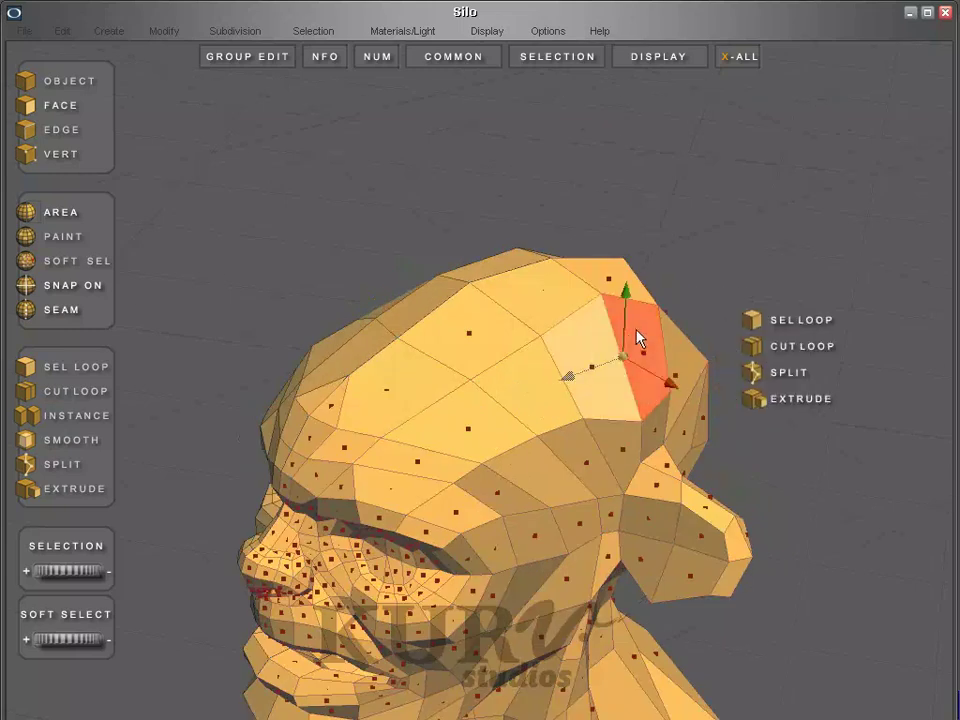
right_click(632, 332)
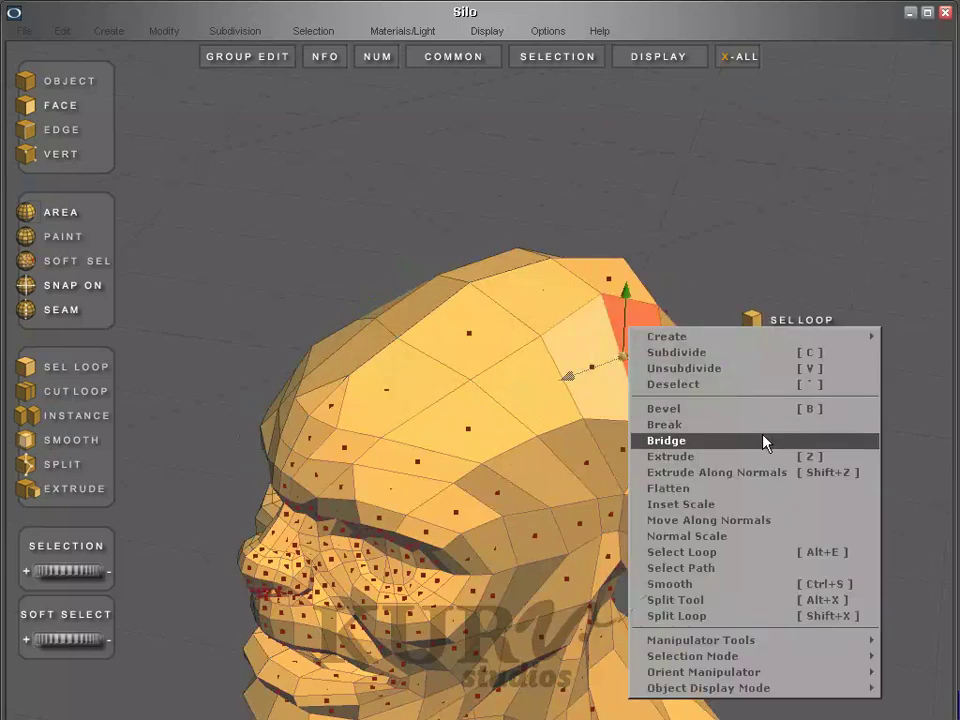
click(668, 457)
mouse_move(606, 388)
mouse_down()
mouse_move(624, 364)
mouse_move(605, 365)
mouse_up()
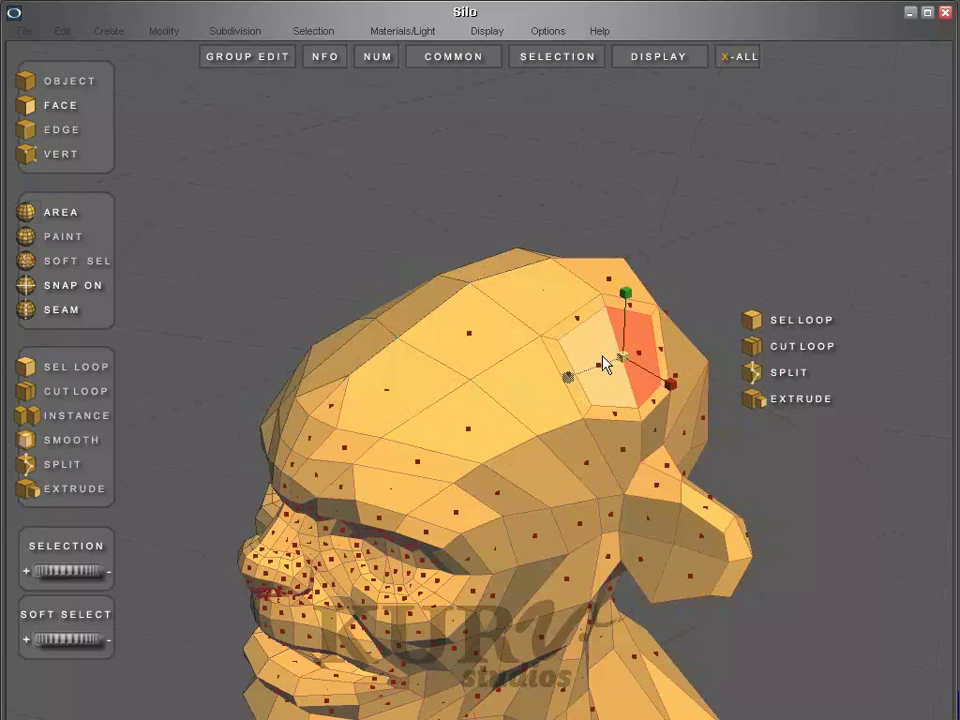
- Extrude the inset horn base faces outward and slightly upward from the skull
middle_drag(540, 407, 612, 380)
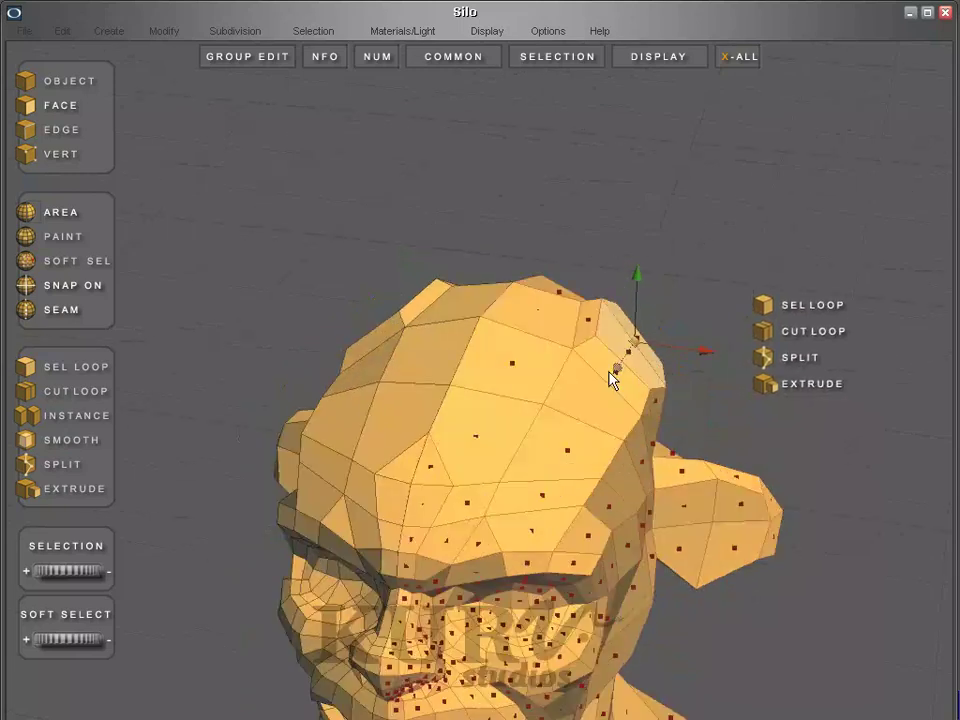
click(799, 386)
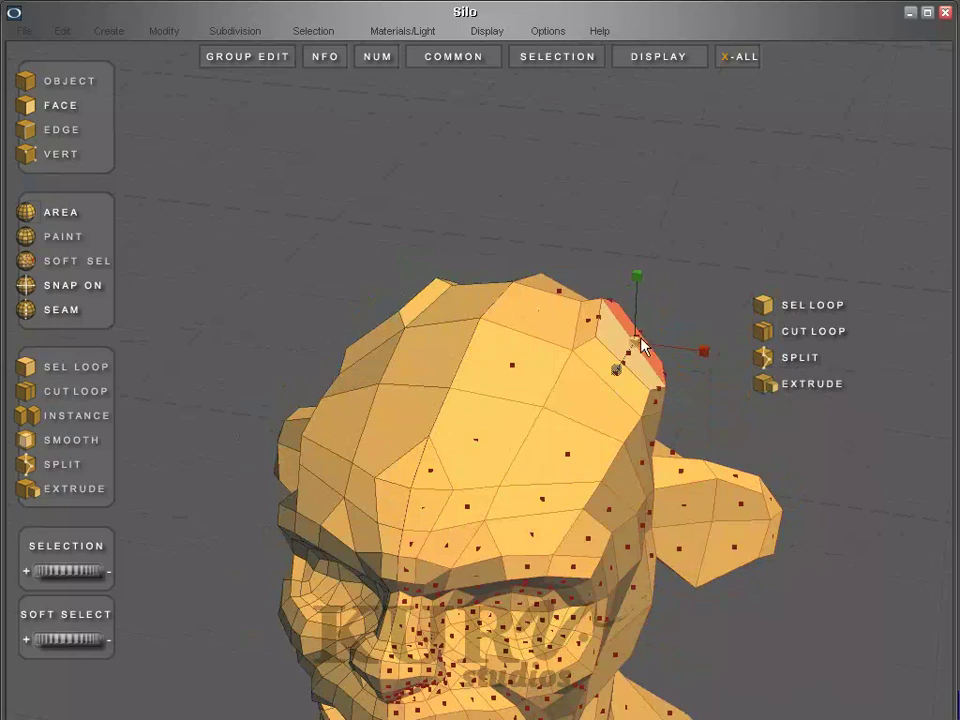
drag(628, 343, 668, 320)
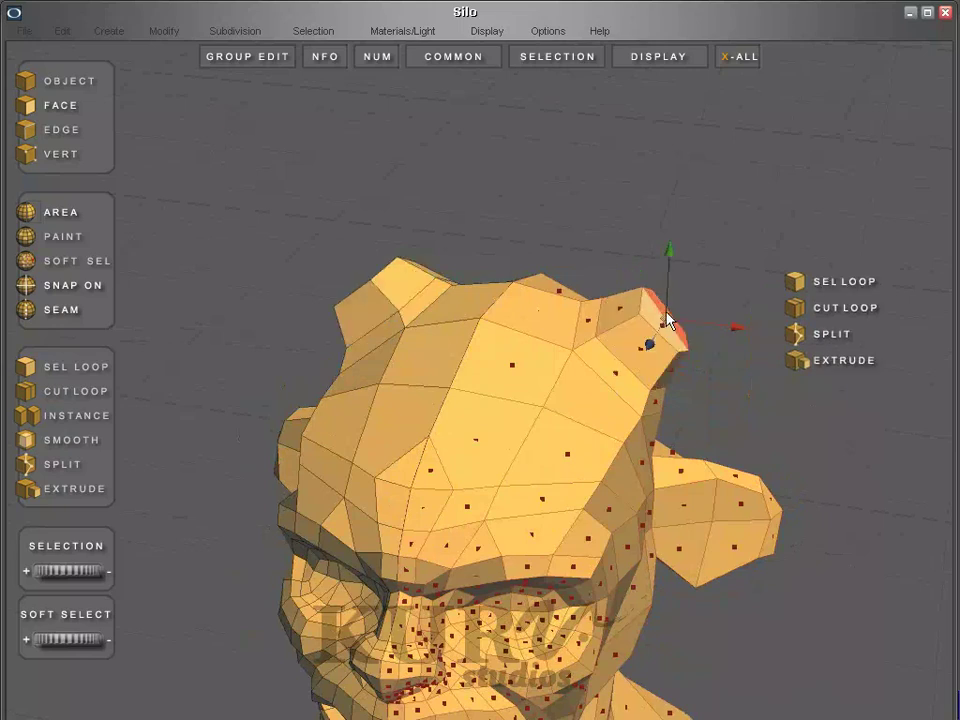
- Reposition the vertices around the end of the horn stub to give it a rounder outline
middle_drag(634, 369, 456, 386)
middle_drag(664, 321, 542, 339)
key(a)
middle_drag(651, 313, 729, 303)
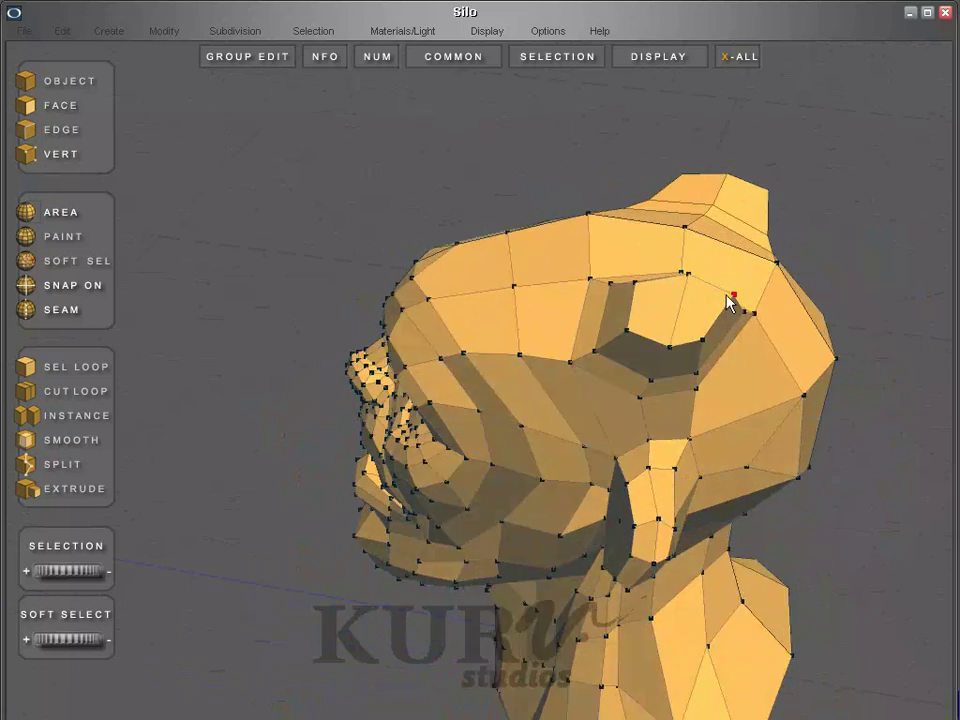
right_click(729, 303)
right_click(636, 336)
right_click(636, 291)
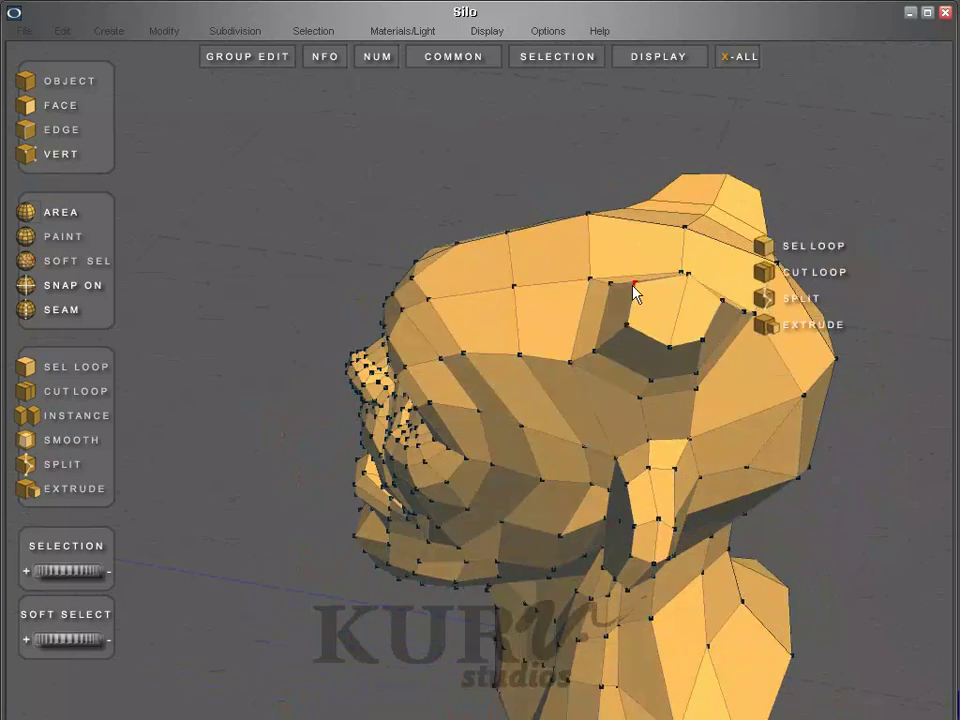
right_click(690, 279)
middle_drag(694, 306, 771, 328)
right_click(675, 278)
- Extrude the two end faces of the horn stub up and outward and rotate them to face upward
key(d)
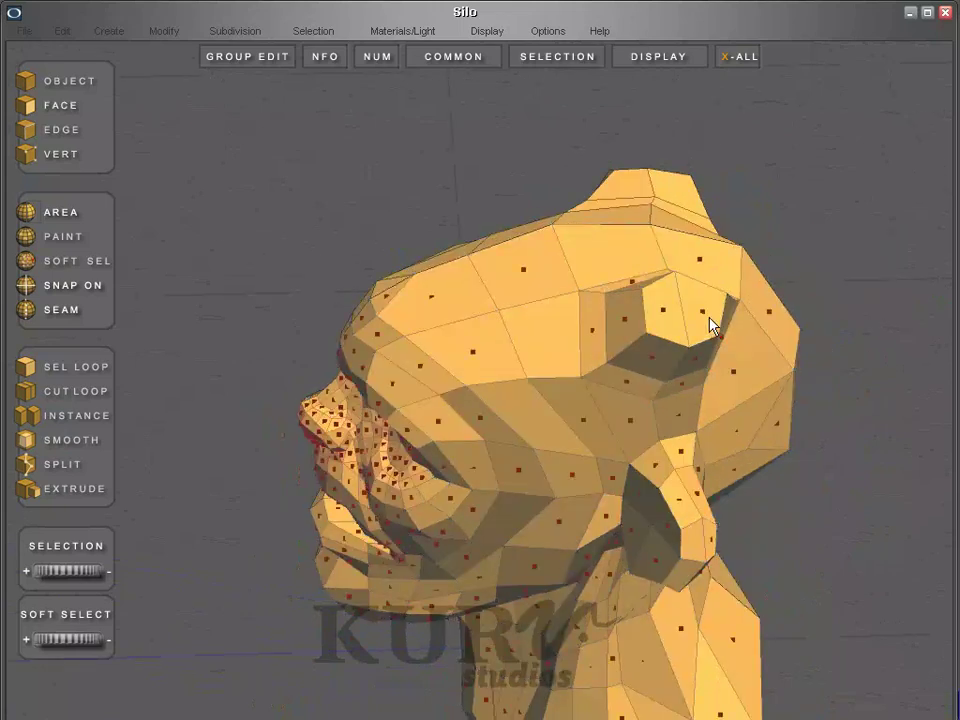
click(710, 323)
right_click(690, 328)
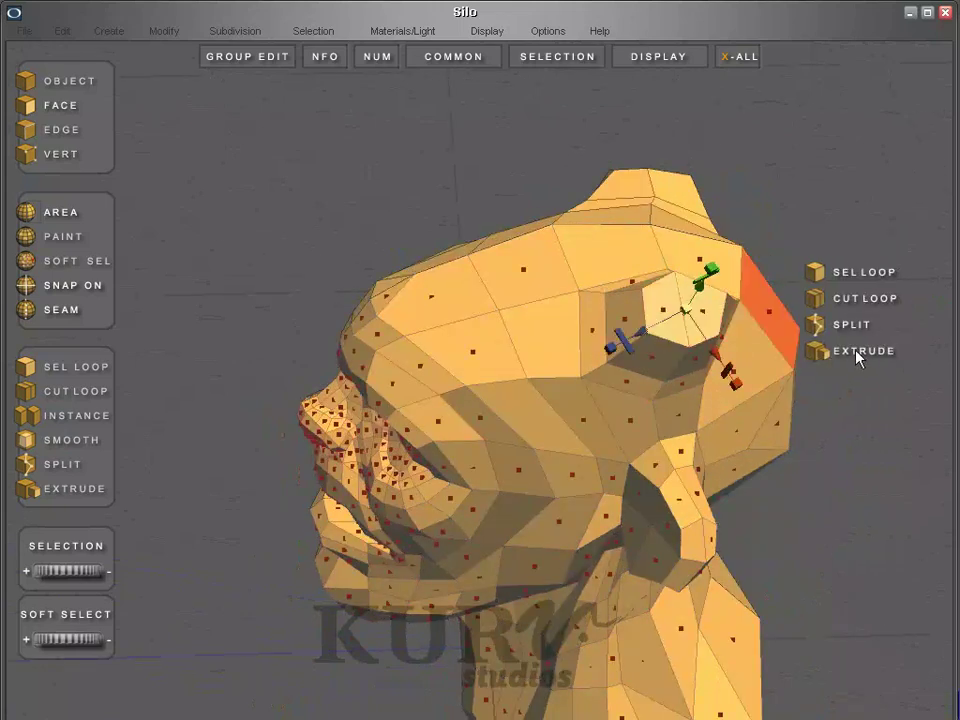
middle_drag(853, 356, 821, 326)
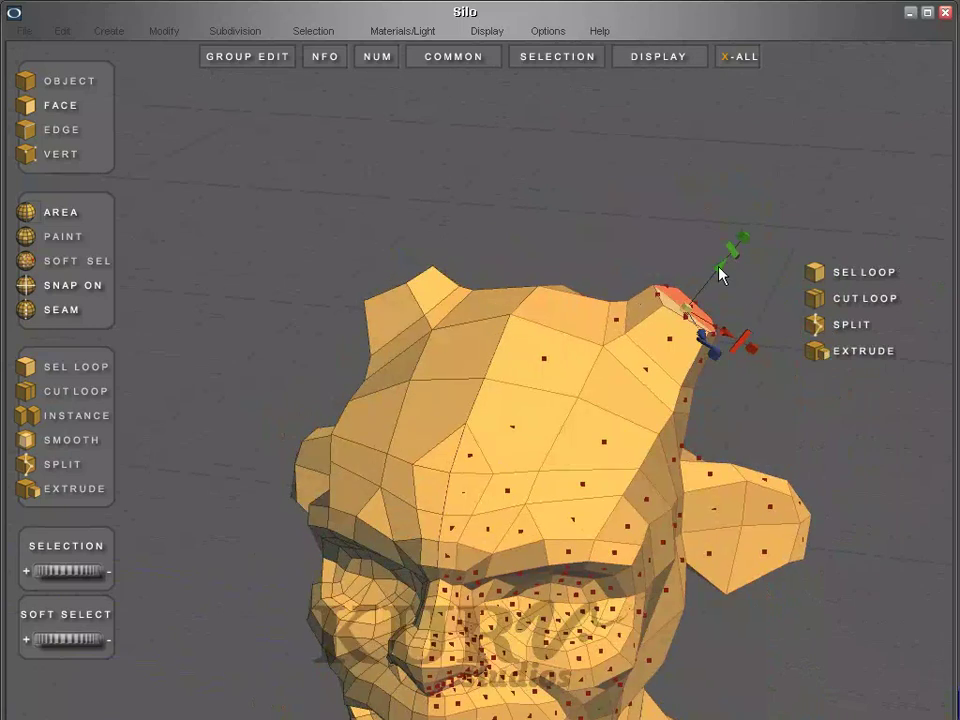
drag(722, 276, 763, 221)
middle_drag(773, 219, 784, 313)
drag(784, 313, 690, 272)
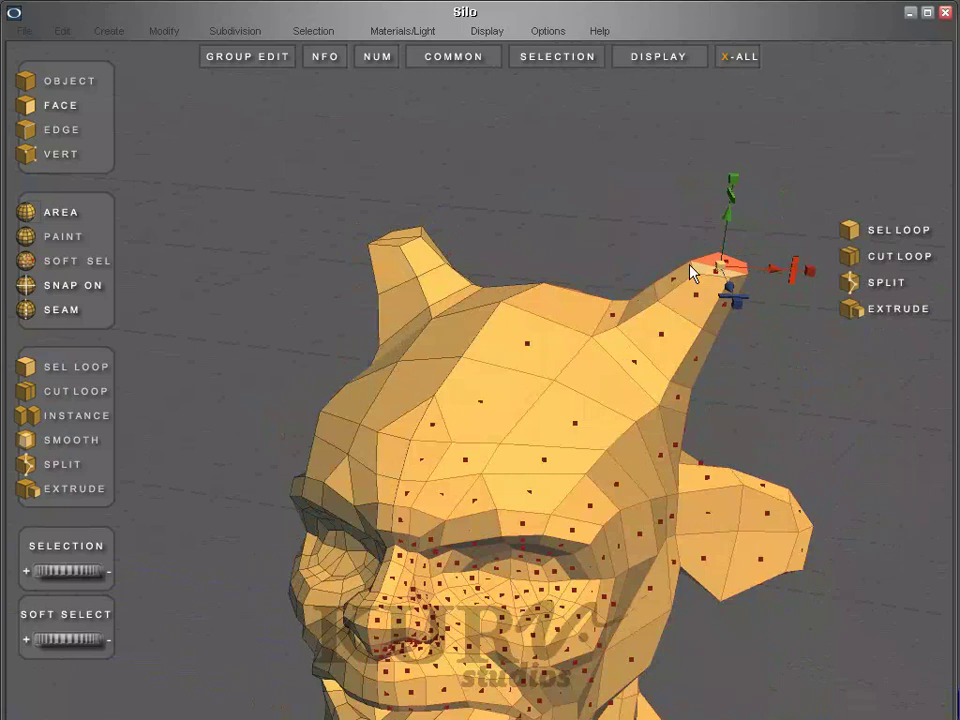
- Move the horn's end faces inward so the upper section stands upright
key(w)
drag(786, 274, 756, 270)
key(t)
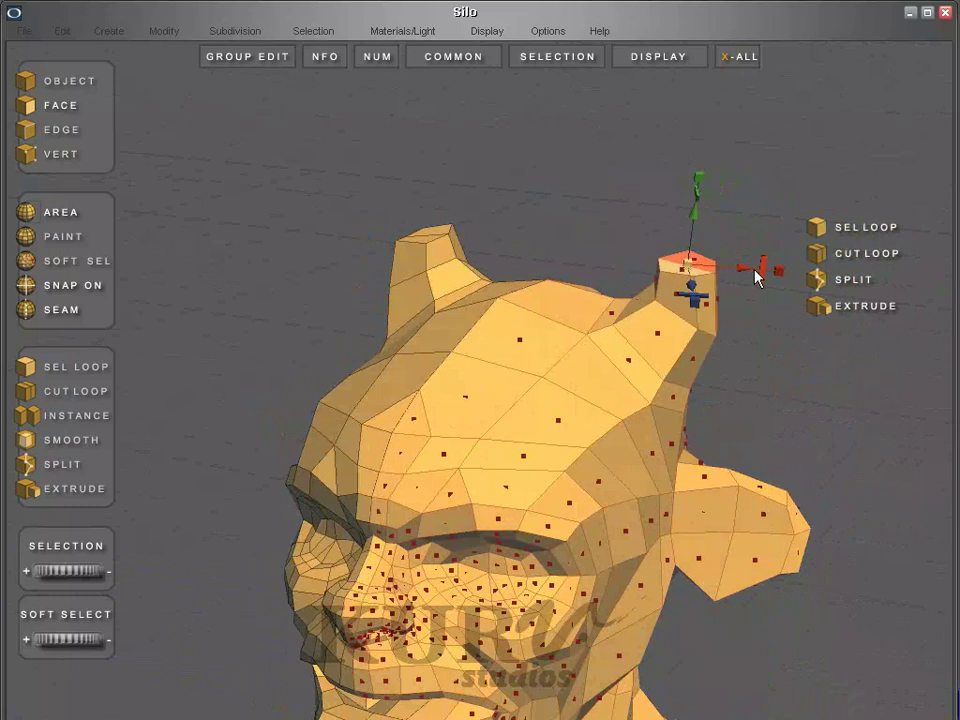
- Extrude the horn's end faces again and raise them straight up
middle_drag(756, 274, 636, 285)
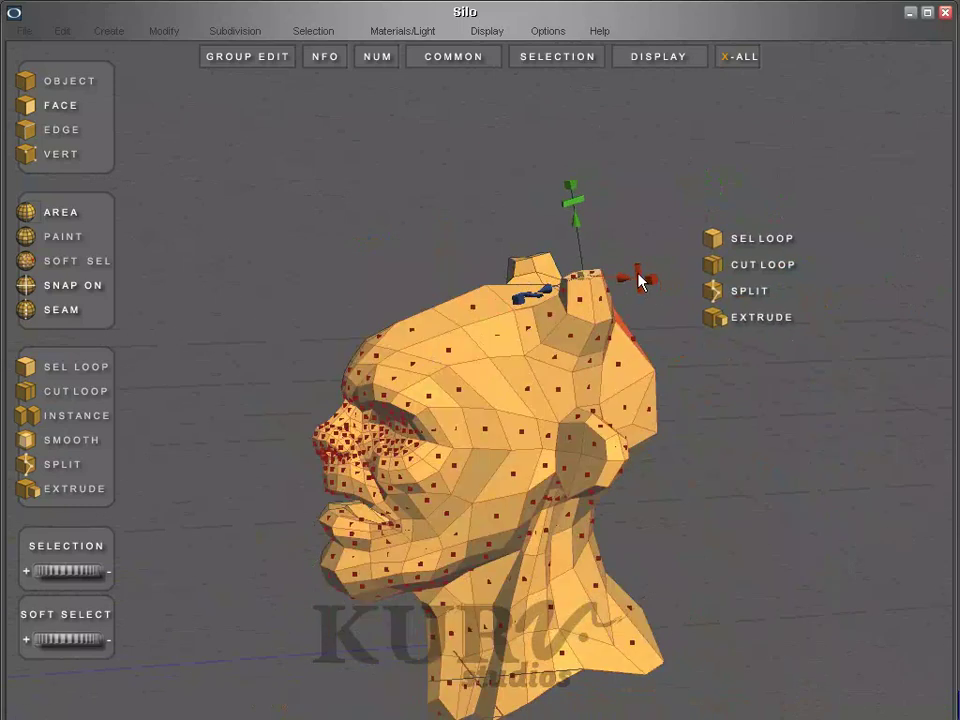
click(753, 319)
middle_drag(578, 232, 606, 257)
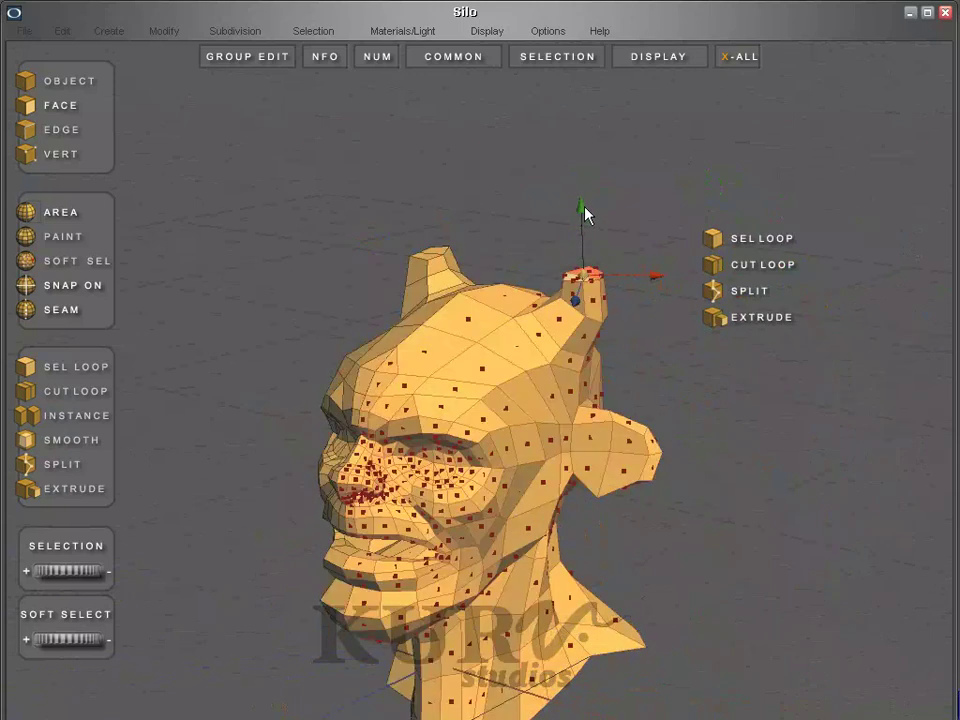
middle_drag(578, 193, 589, 214)
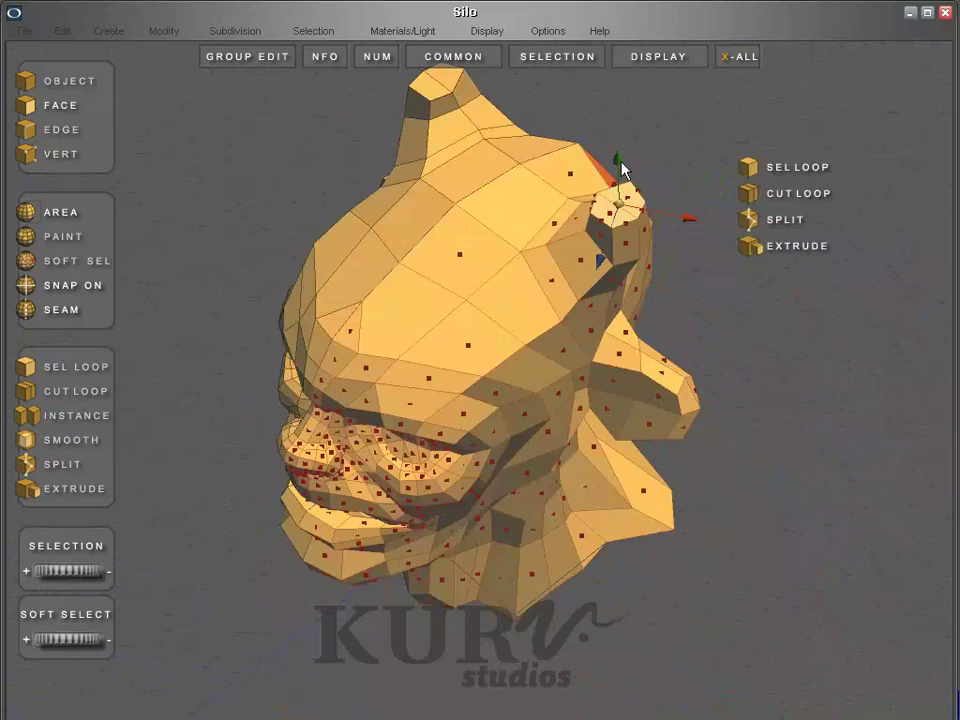
middle_drag(612, 167, 621, 208)
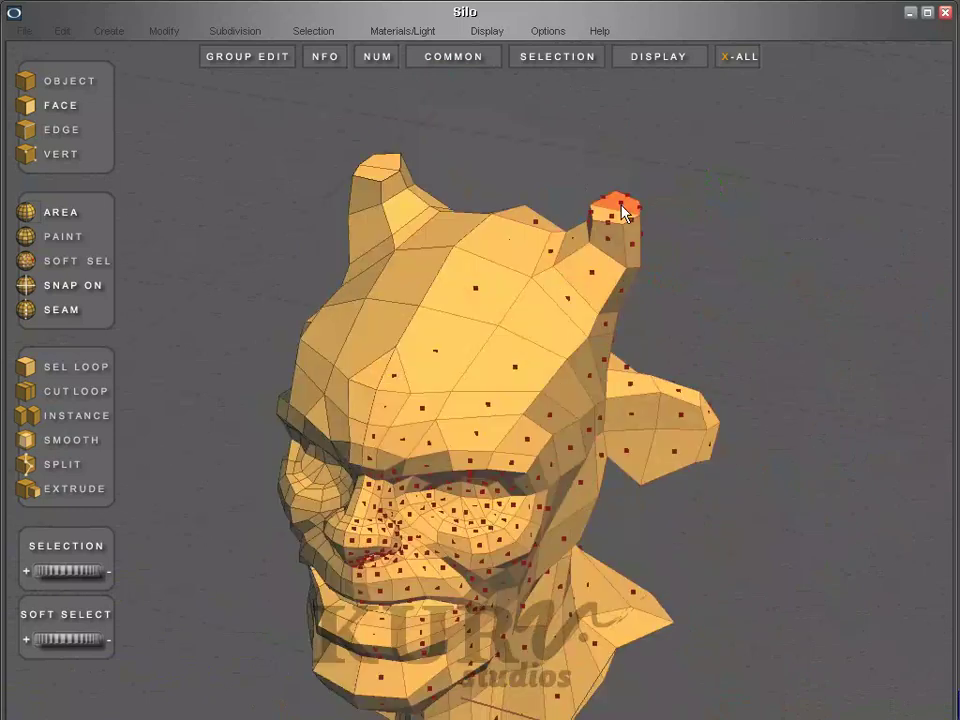
key(w)
drag(617, 195, 619, 122)
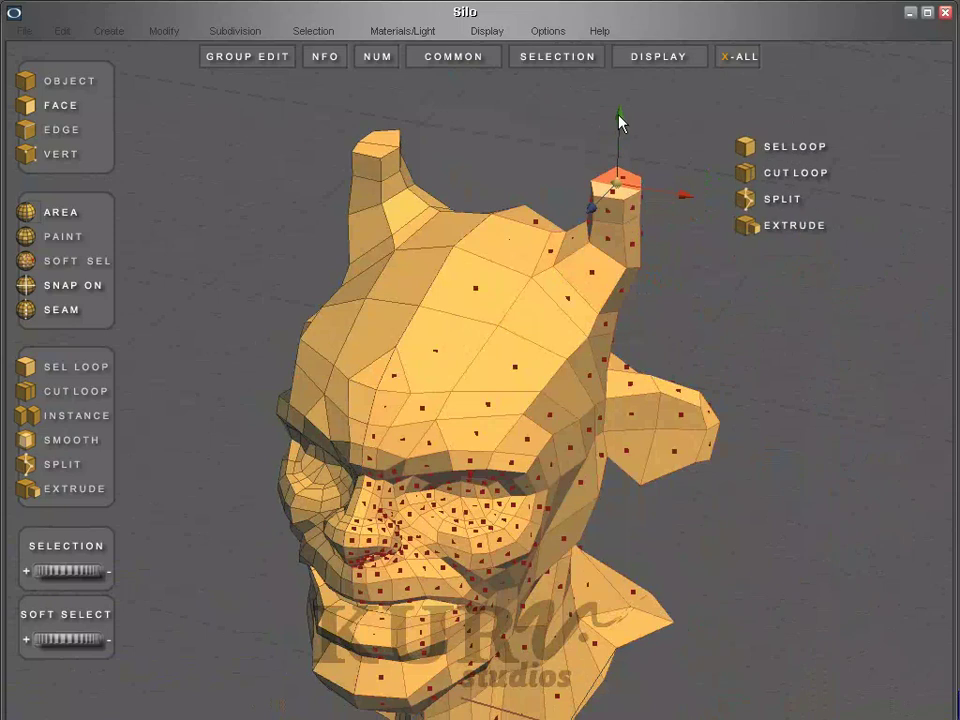
- Tilt the horn's end faces forward, shift and shrink them, and rotate them toward the middle of the head
middle_drag(613, 122, 568, 178)
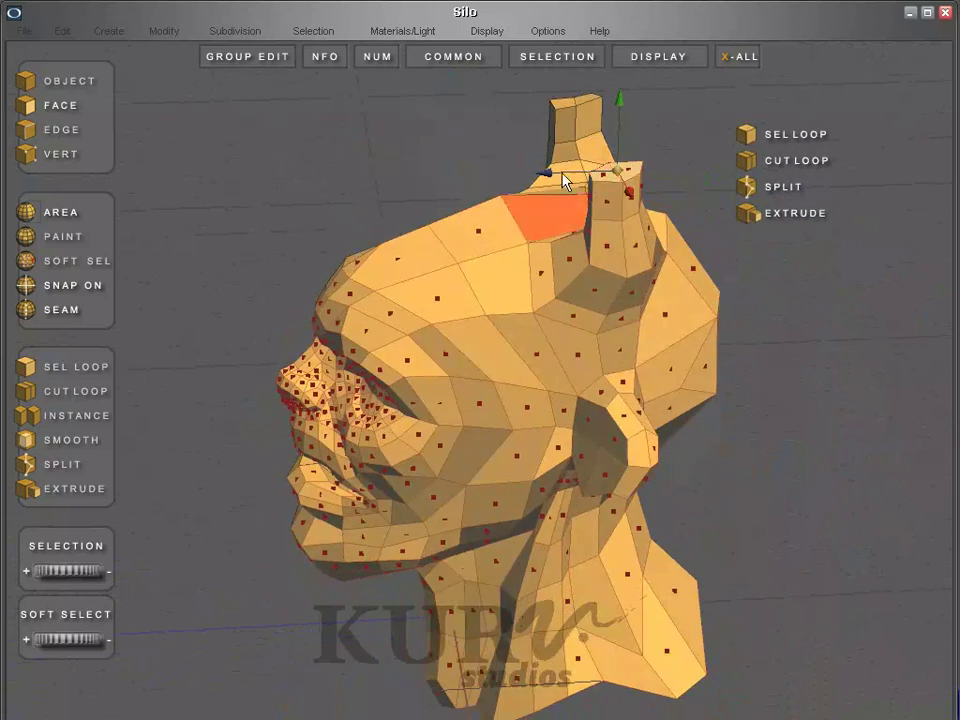
drag(615, 99, 585, 97)
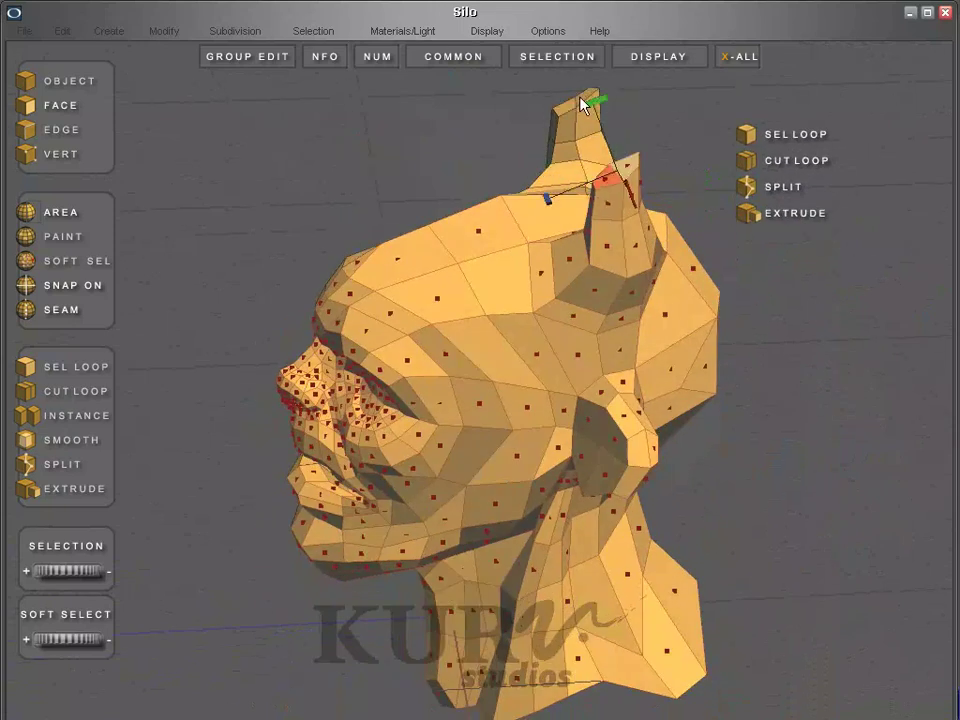
mouse_move(605, 172)
mouse_down()
mouse_move(569, 183)
mouse_move(597, 185)
mouse_up()
click(478, 230)
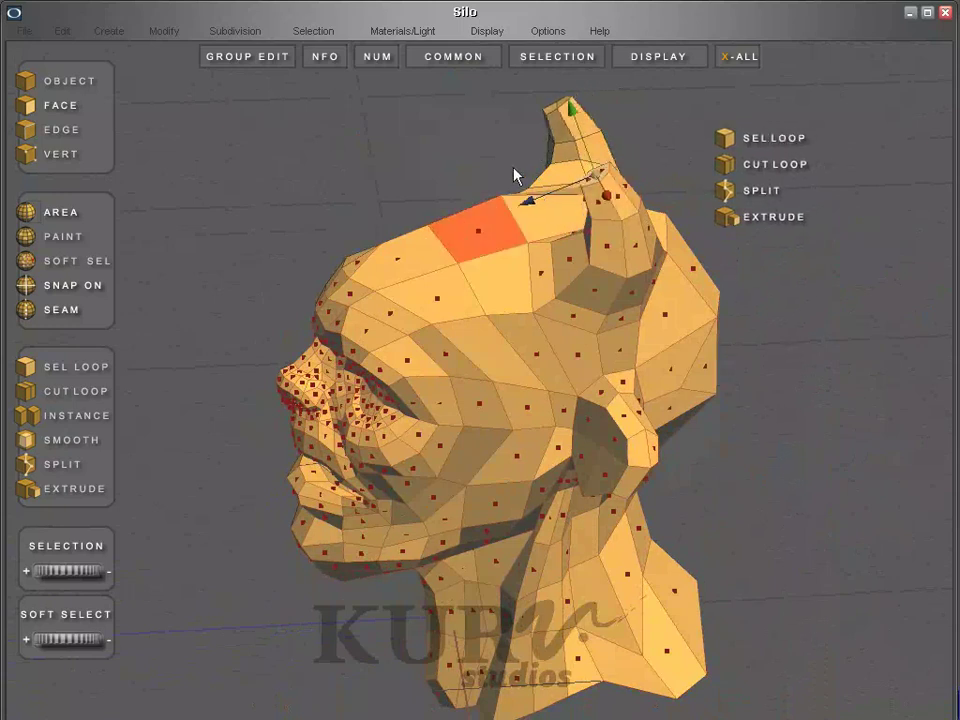
middle_drag(514, 171, 538, 178)
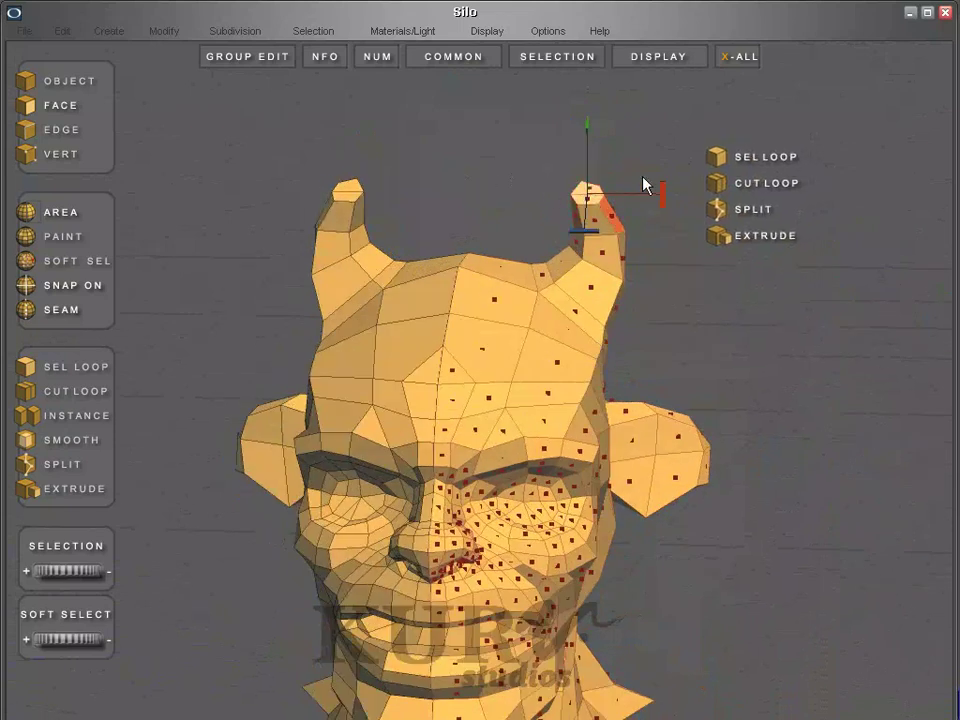
drag(658, 191, 620, 180)
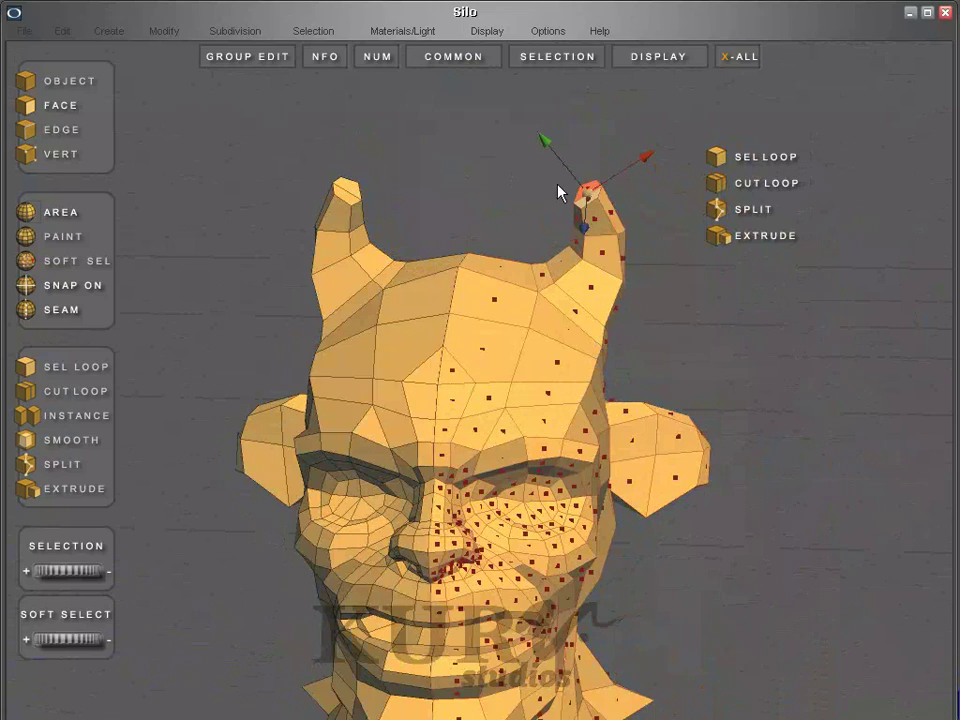
- Extrude the horn's end faces further inward over the head, tapering them into a curved tip
middle_drag(549, 197, 705, 264)
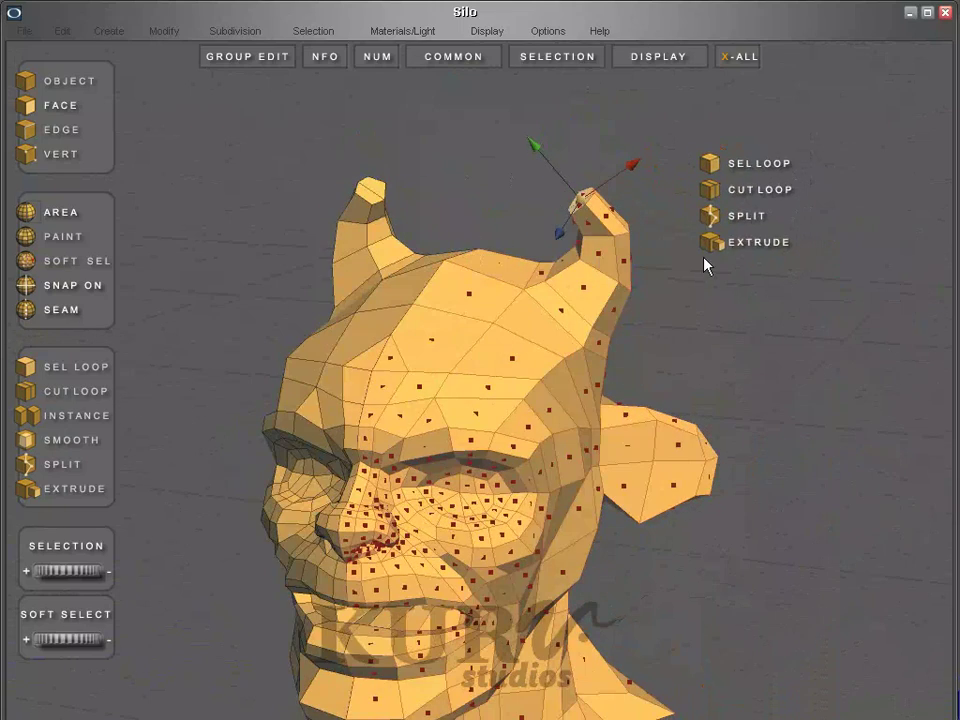
click(750, 243)
click(613, 196)
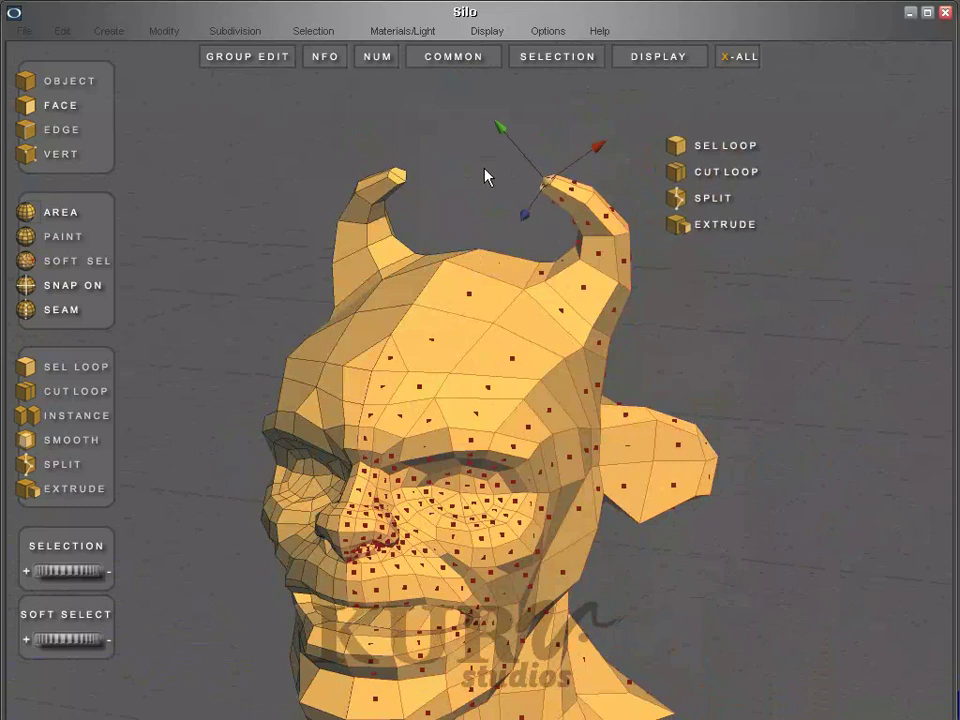
middle_drag(493, 180, 375, 215)
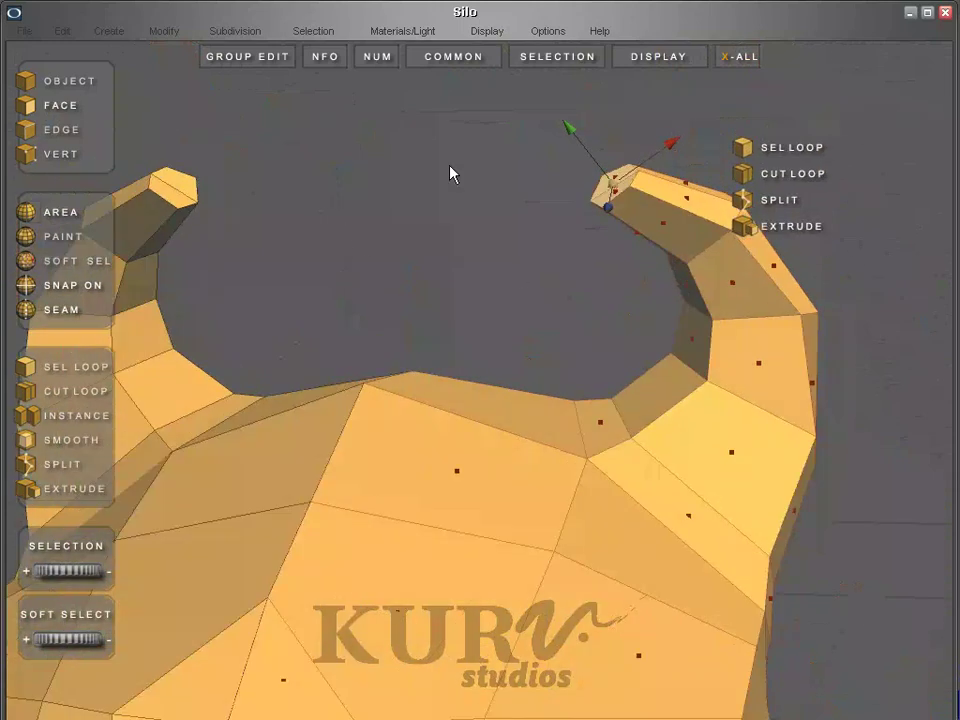
- Rotate the horn's end faces to square off the tip, then extrude and shrink them inward to close it
drag(671, 139, 643, 124)
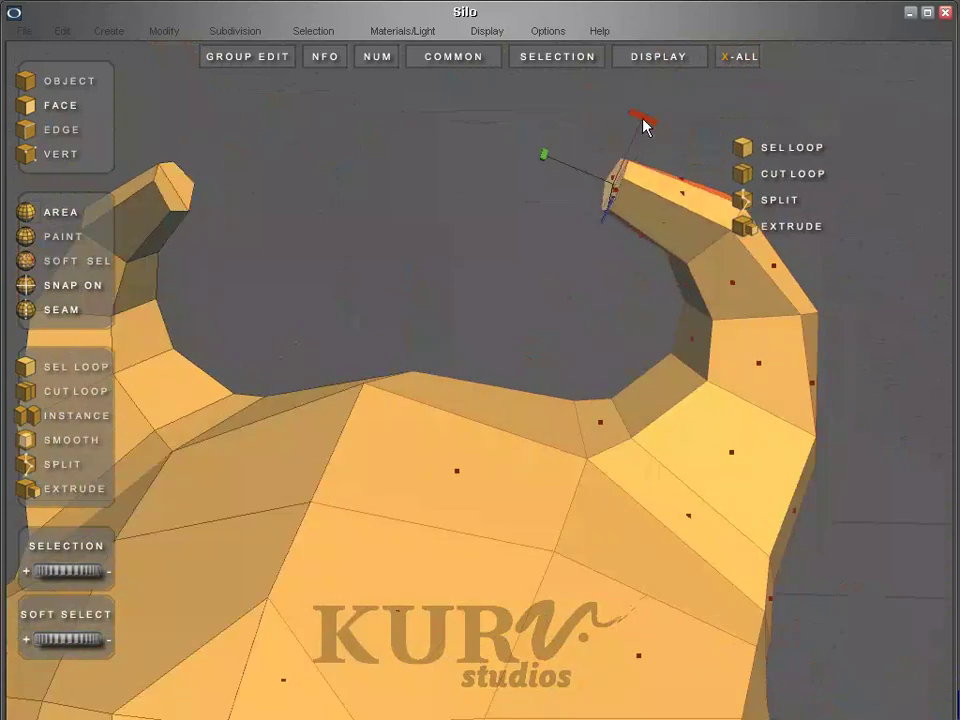
click(783, 228)
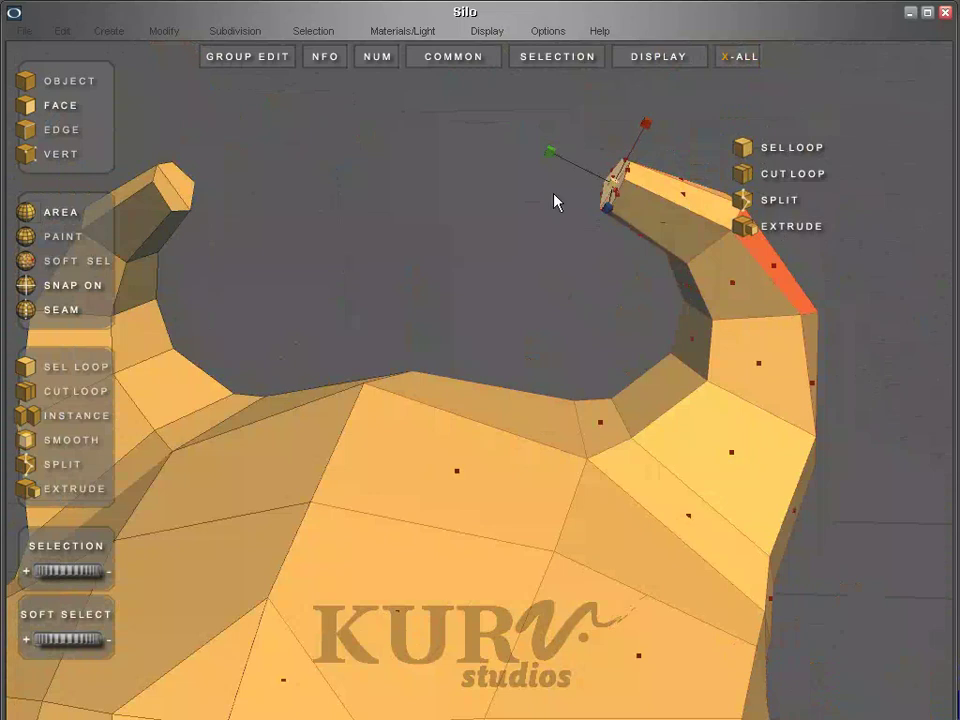
drag(611, 189, 553, 199)
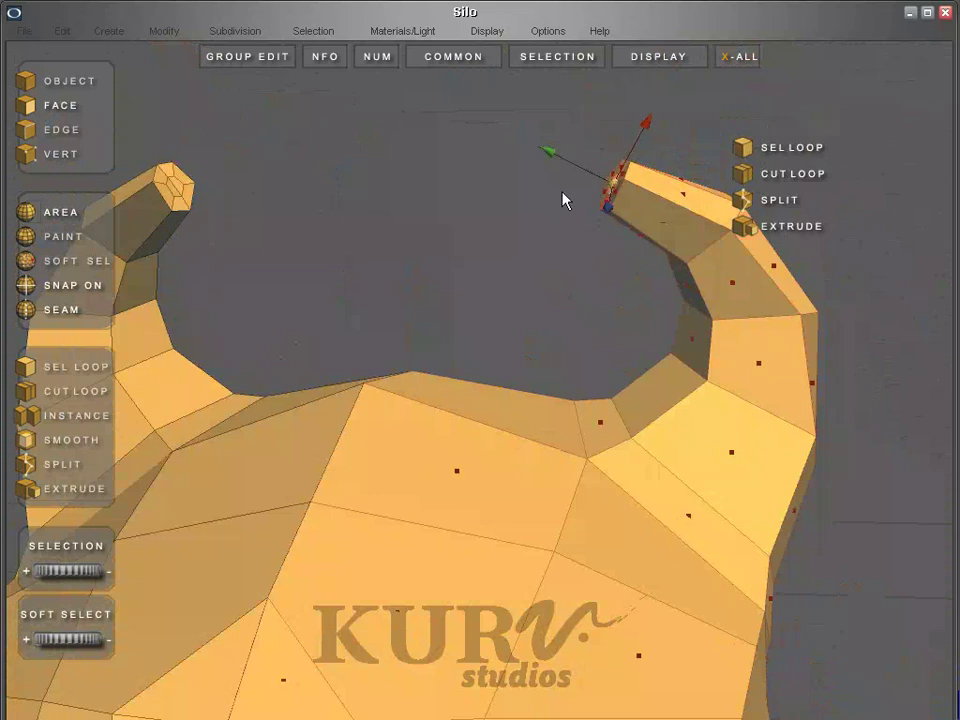
middle_drag(564, 199, 560, 128)
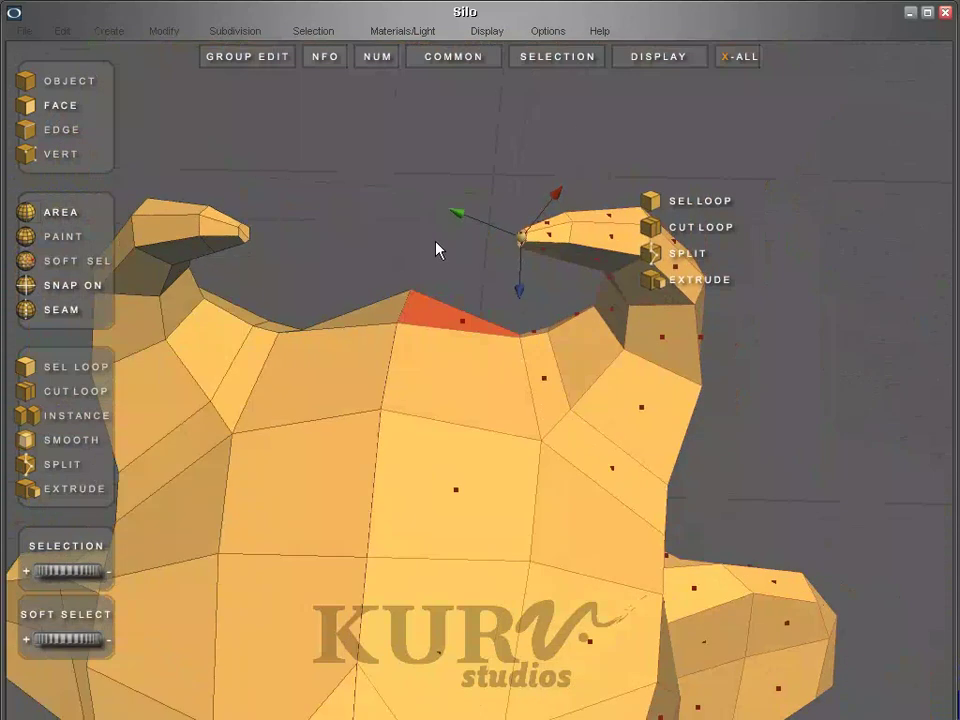
middle_drag(403, 266, 371, 270)
key(a)
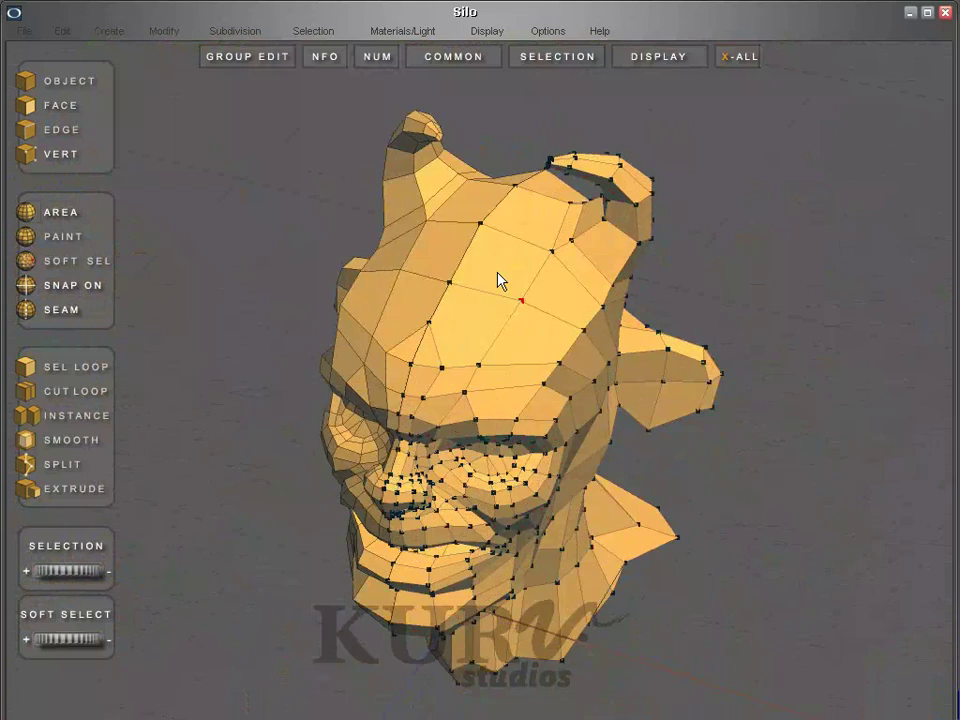
- Select the chain of edges running from above the eyebrow around the temple to the cheek and slide it slightly toward the ear
middle_drag(499, 279, 324, 287)
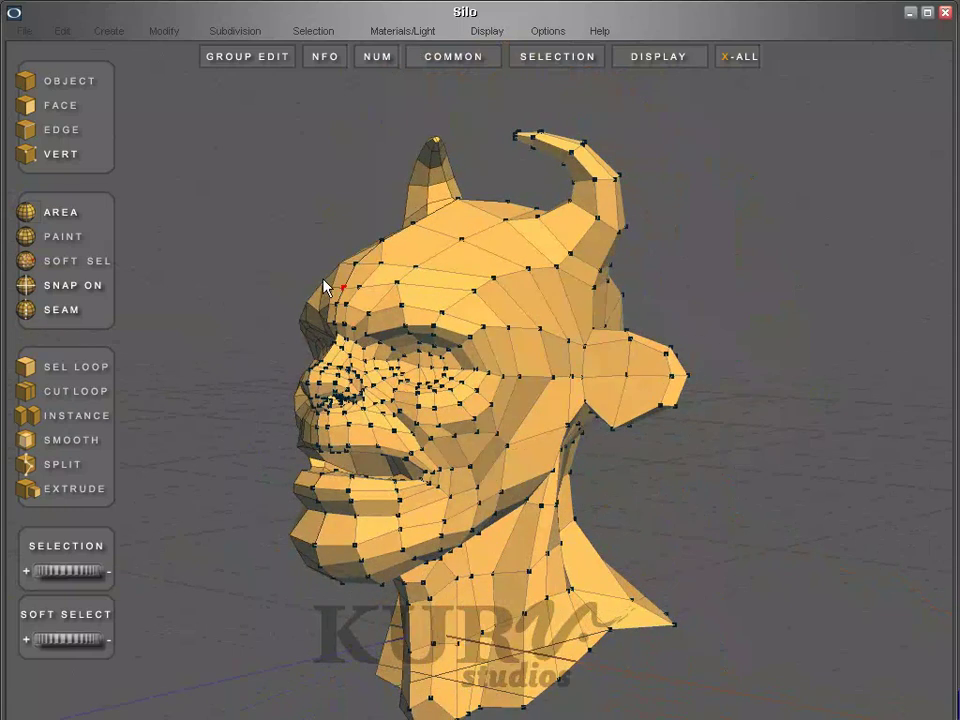
click(324, 287)
scroll(259, 268, up, 3)
middle_drag(320, 238, 324, 253)
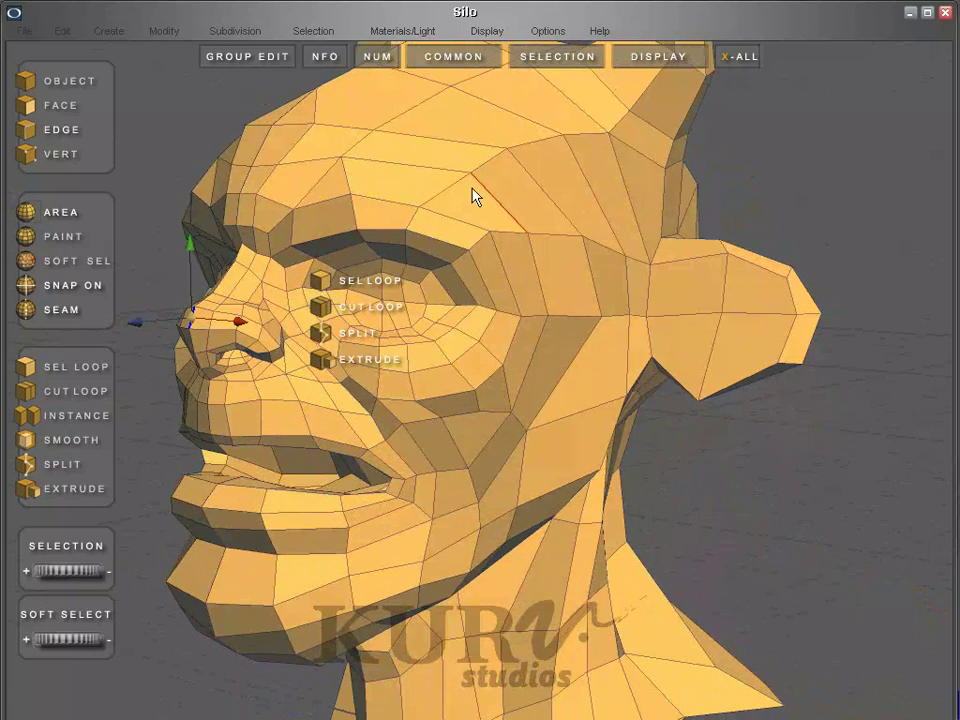
middle_drag(444, 231, 480, 315)
click(503, 220)
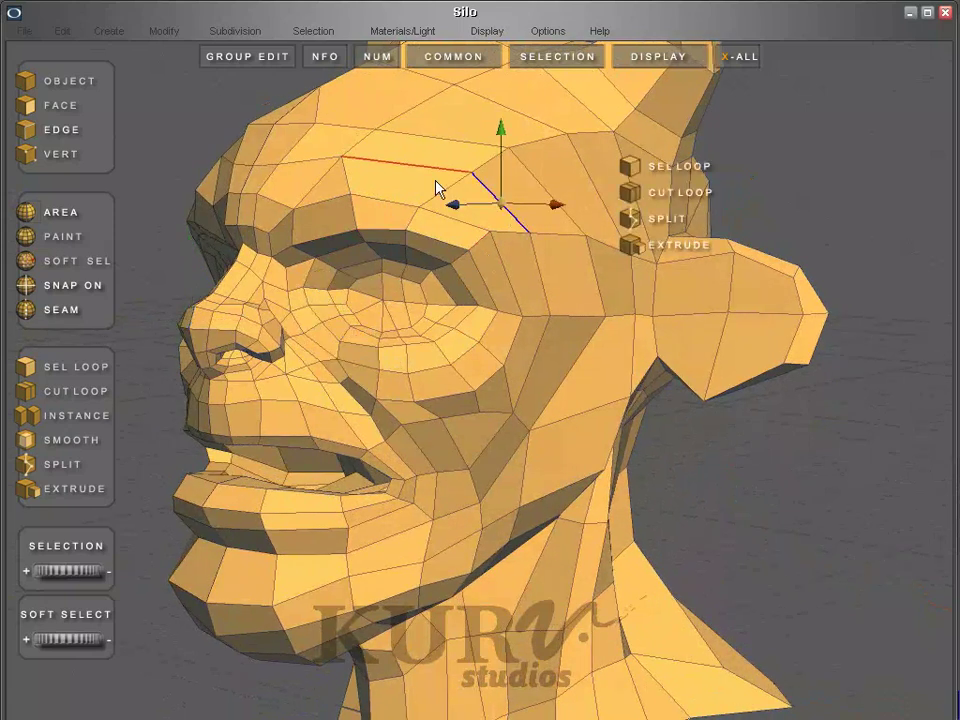
shift+click(414, 188)
shift+click(540, 275)
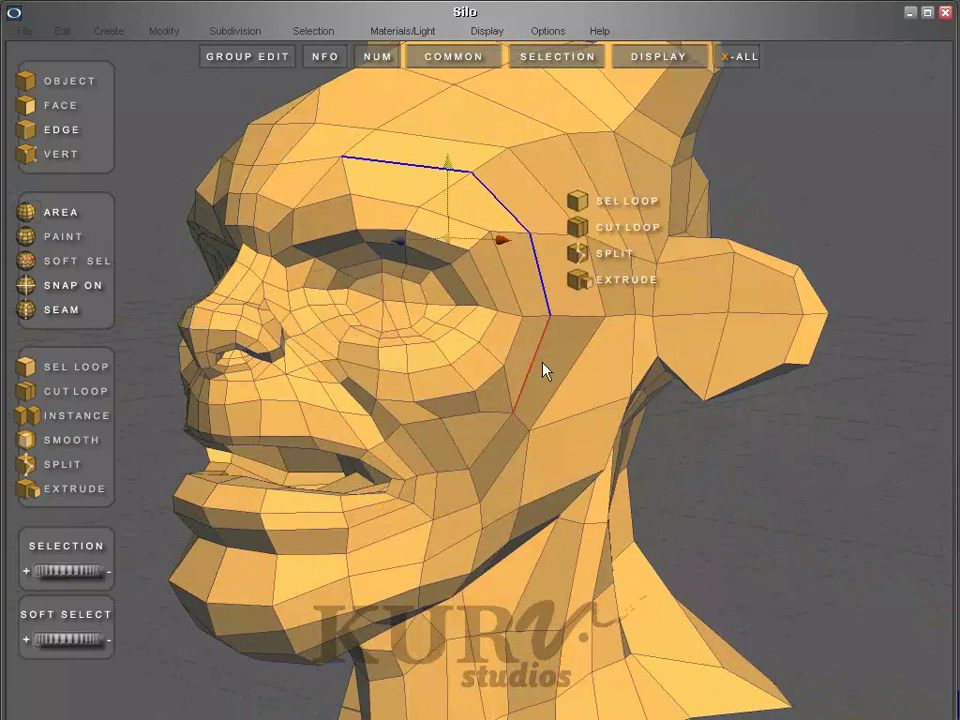
shift+click(538, 362)
click(164, 31)
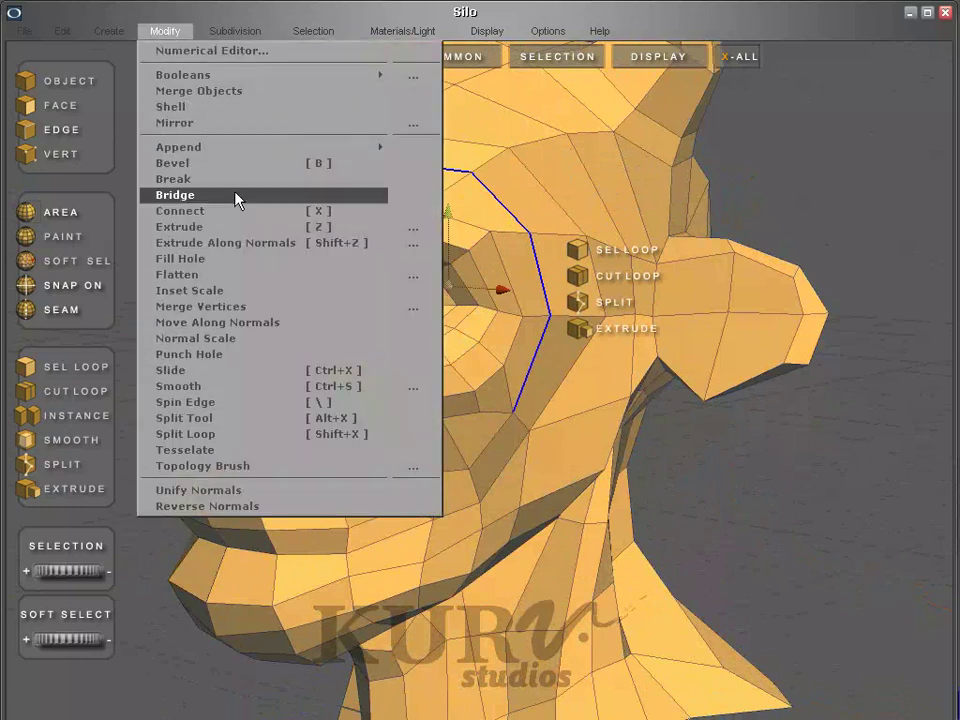
click(230, 370)
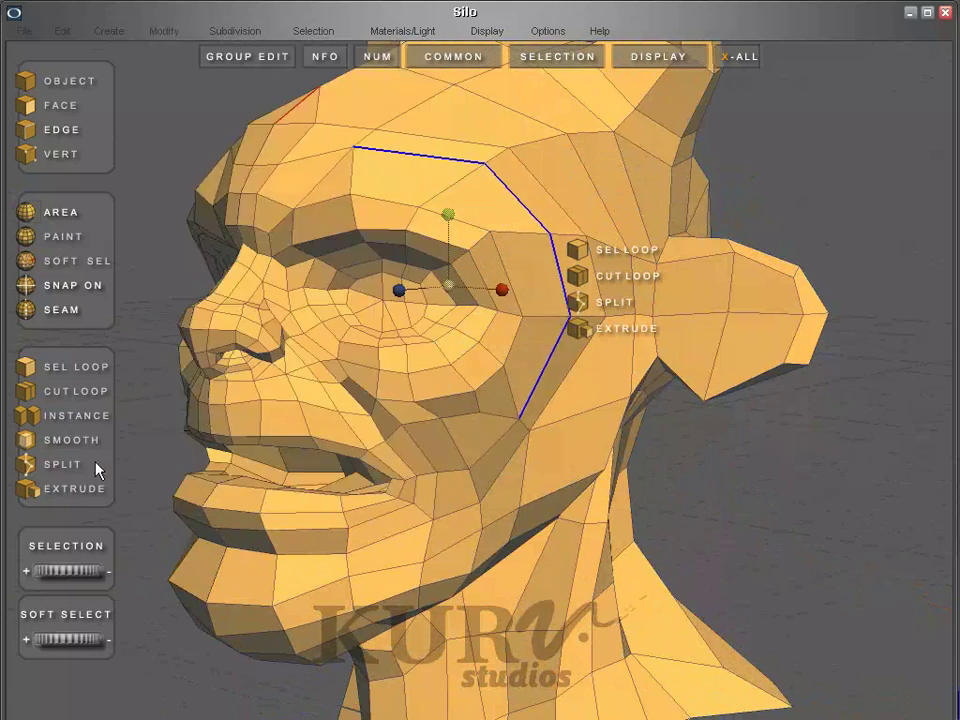
drag(285, 360, 208, 401)
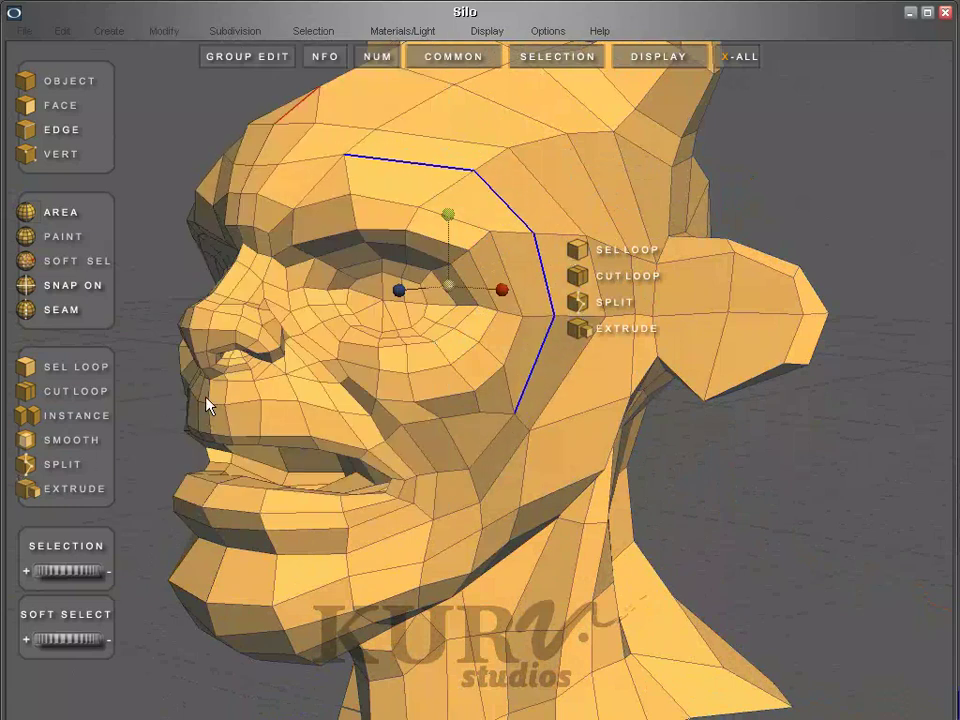
- Reposition the vertices around the temple, just outside the eyebrow and the outer eye corner
middle_drag(215, 398, 426, 240)
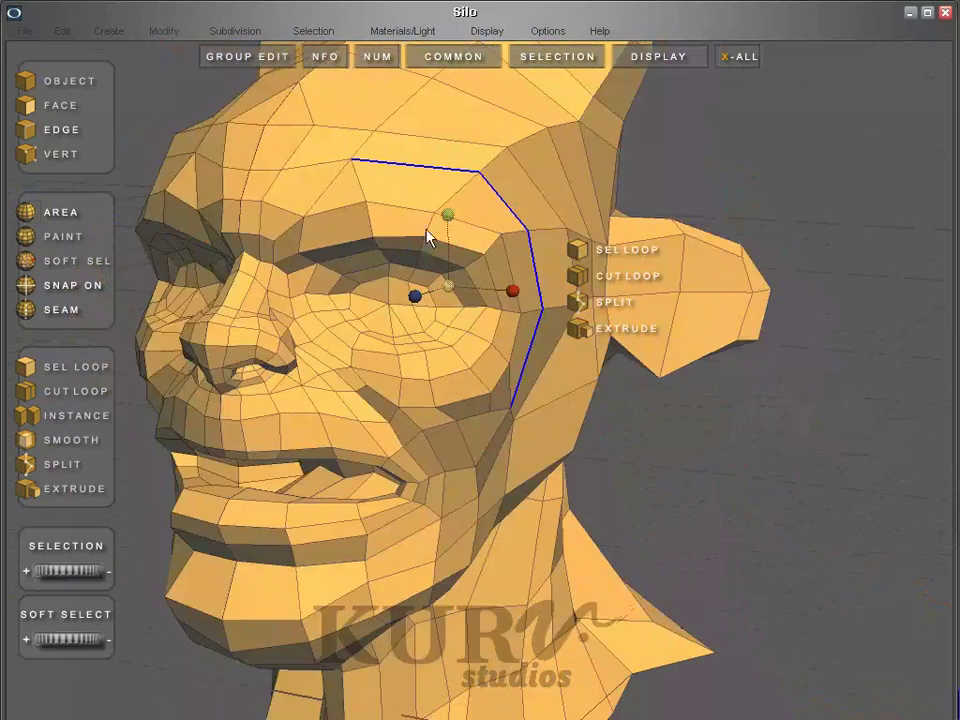
drag(441, 255, 493, 250)
middle_drag(528, 208, 478, 221)
key(1)
click(455, 186)
key(space)
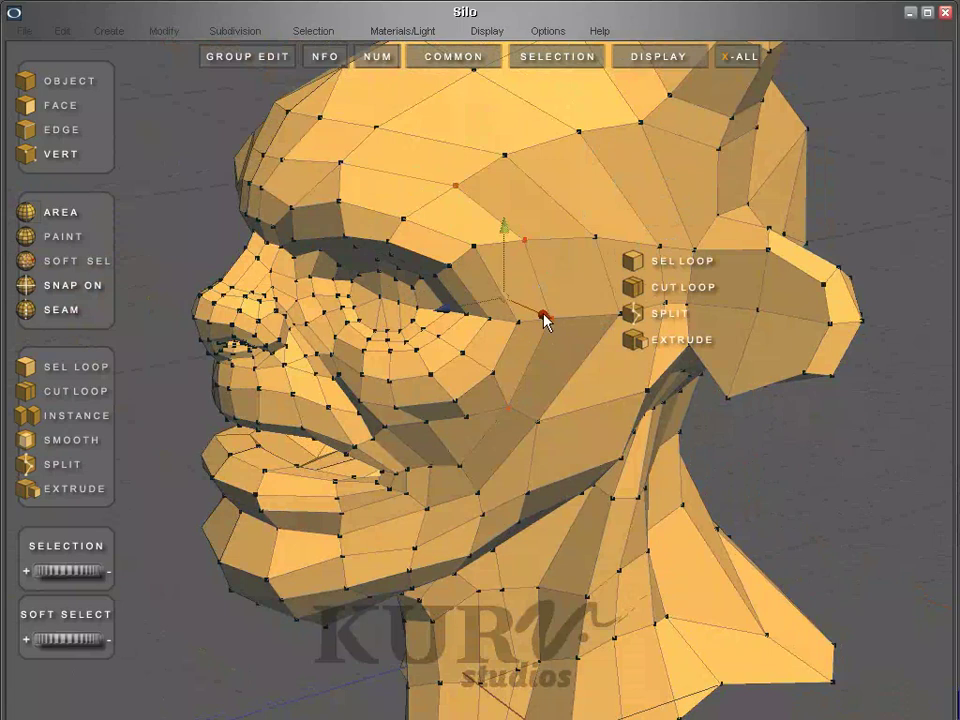
middle_drag(542, 317, 551, 313)
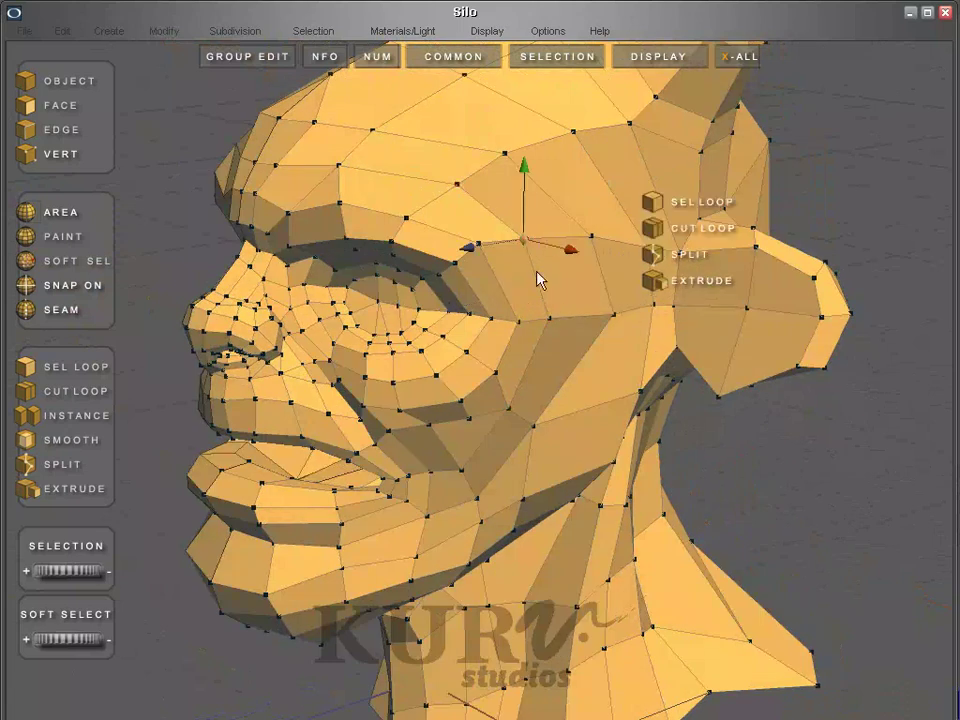
click(549, 320)
mouse_move(506, 332)
mouse_down()
mouse_move(516, 328)
mouse_move(497, 332)
mouse_up()
middle_drag(540, 321, 362, 270)
click(466, 228)
scroll(422, 197, up, 5)
middle_drag(430, 190, 399, 215)
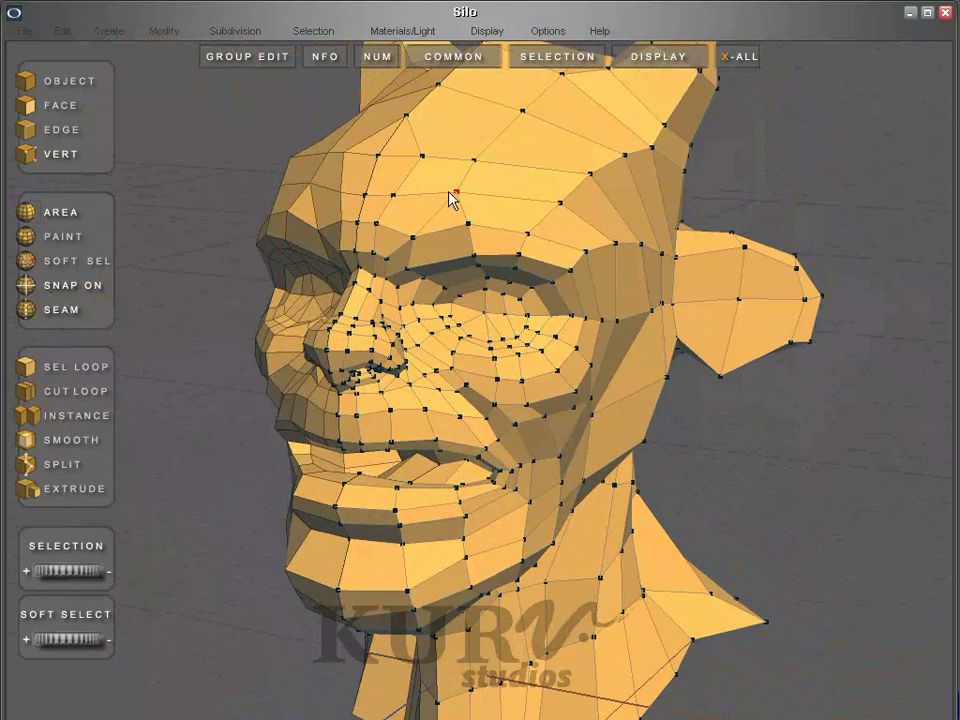
click(455, 196)
shift+click(392, 202)
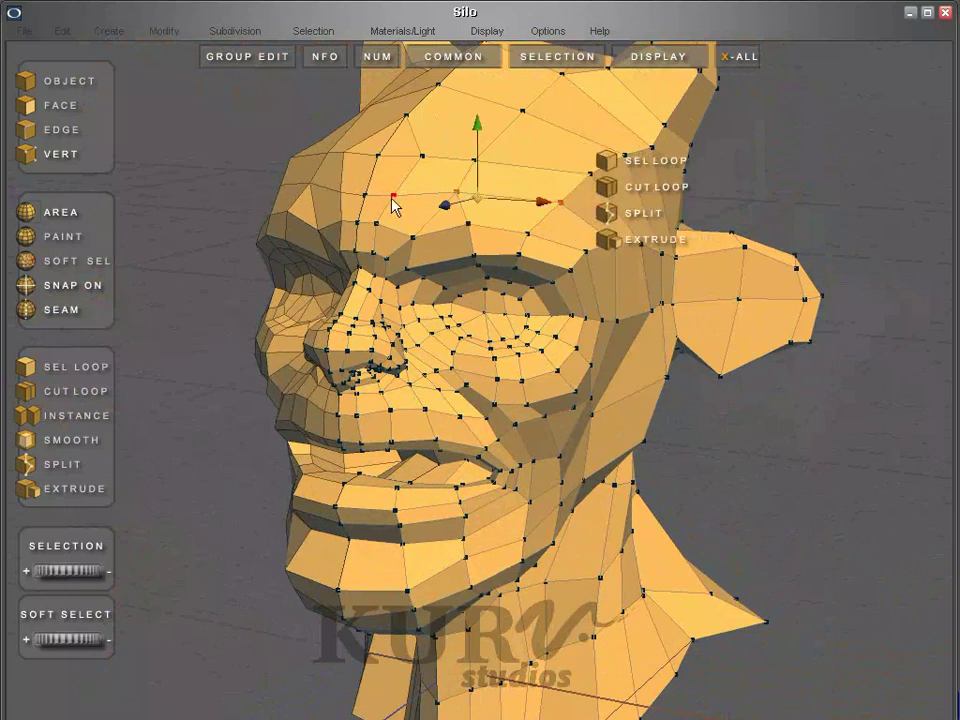
middle_drag(369, 208, 490, 210)
right_click(478, 195)
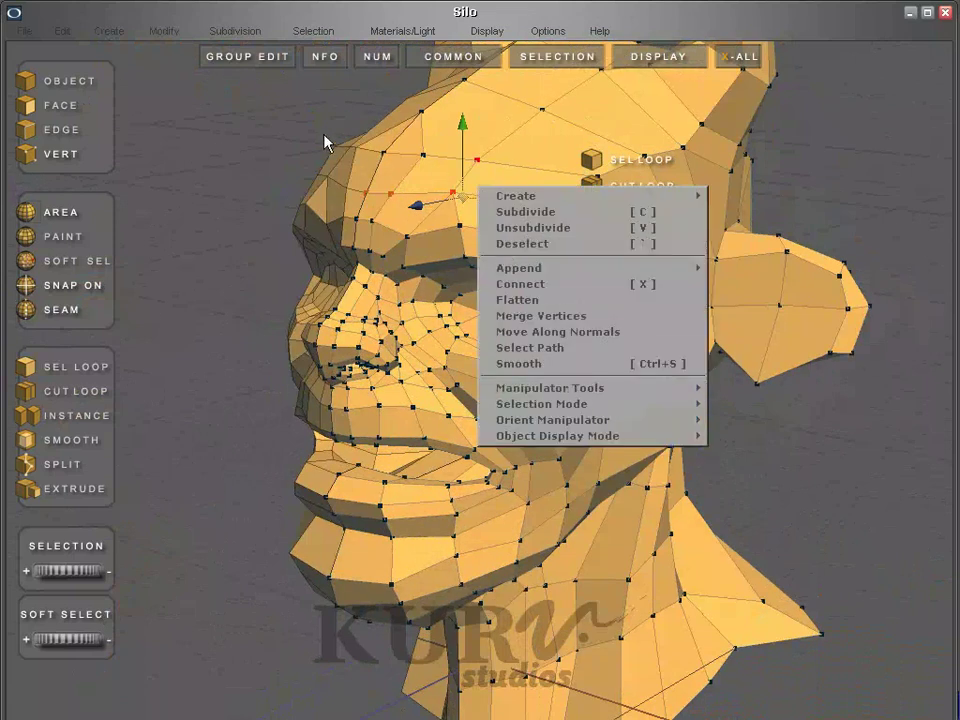
click(390, 221)
- Try to bevel the row of vertices running across the forehead above the eyebrow
click(392, 203)
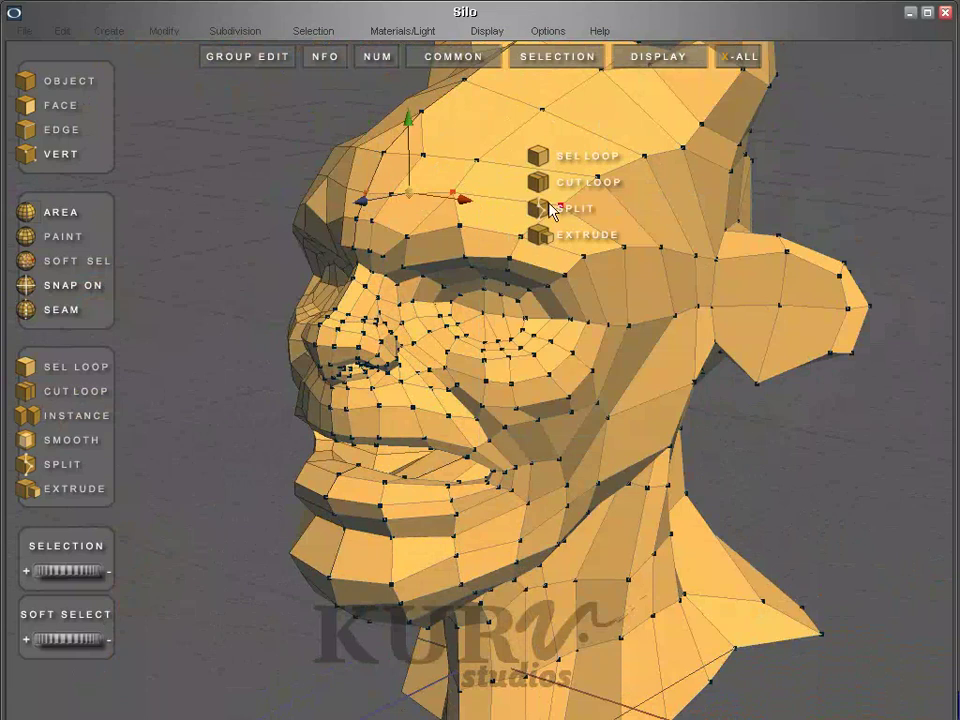
scroll(480, 208, up, 5)
middle_drag(413, 326, 553, 254)
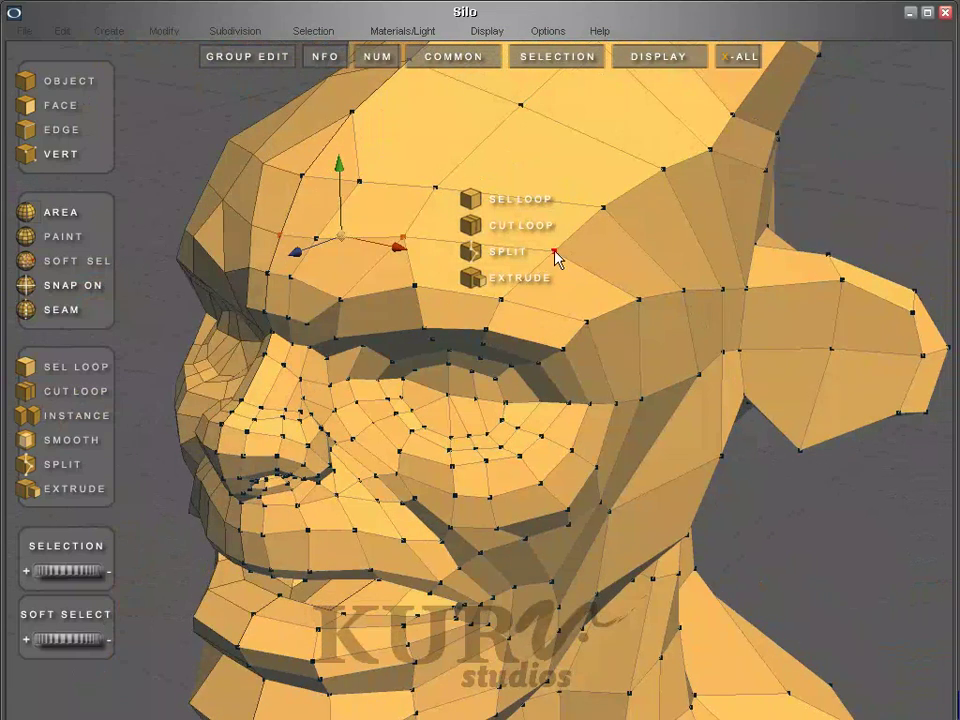
shift+click(554, 251)
shift+click(638, 300)
middle_drag(440, 298, 351, 270)
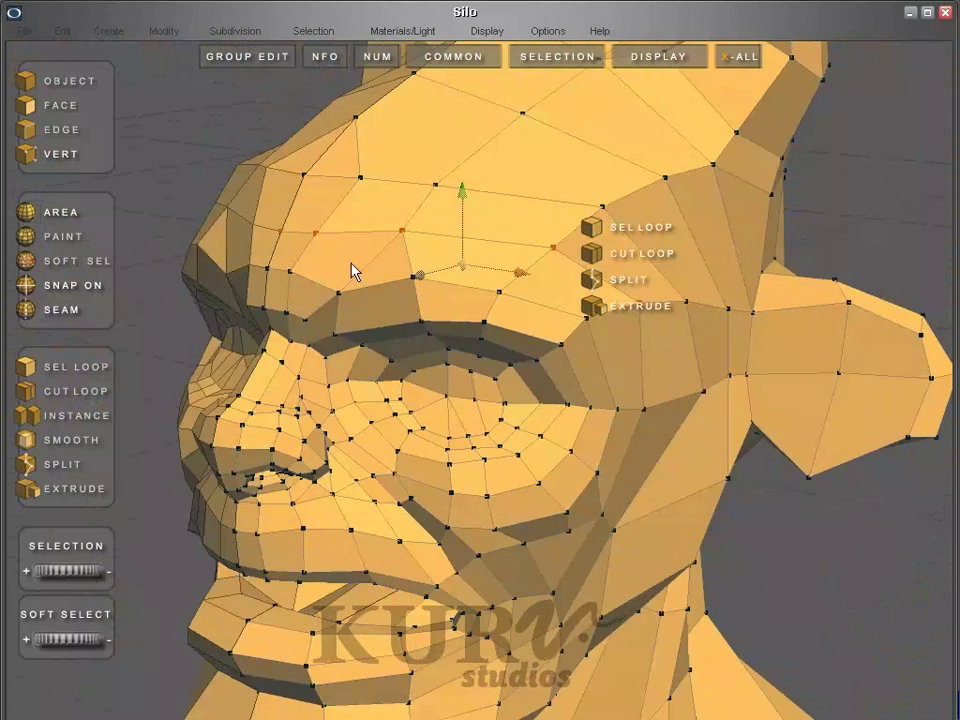
click(110, 31)
mouse_move(160, 31)
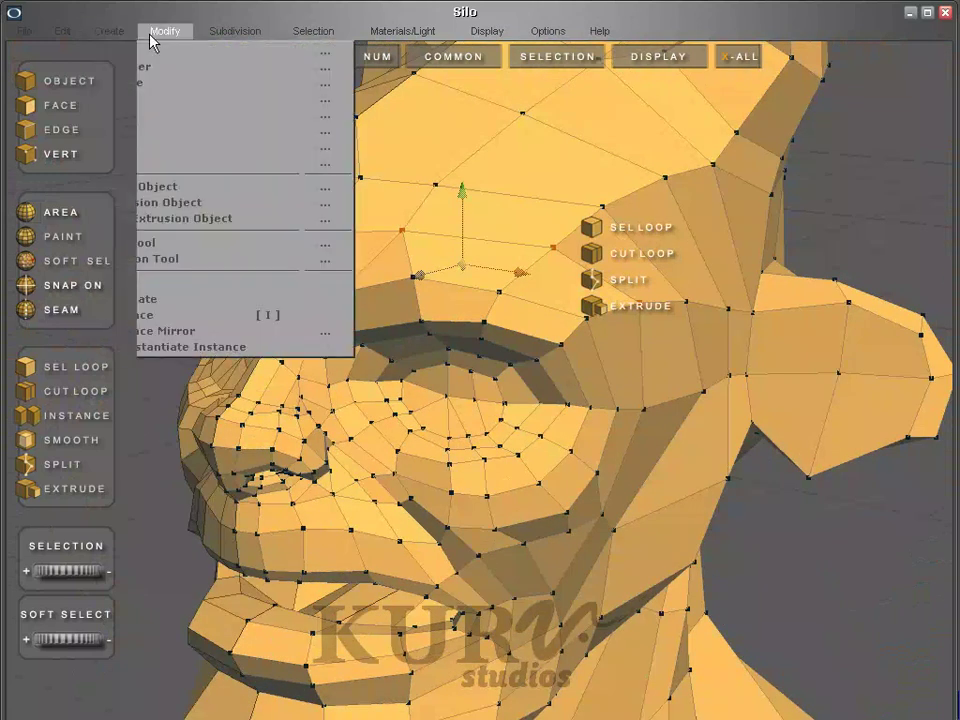
click(192, 164)
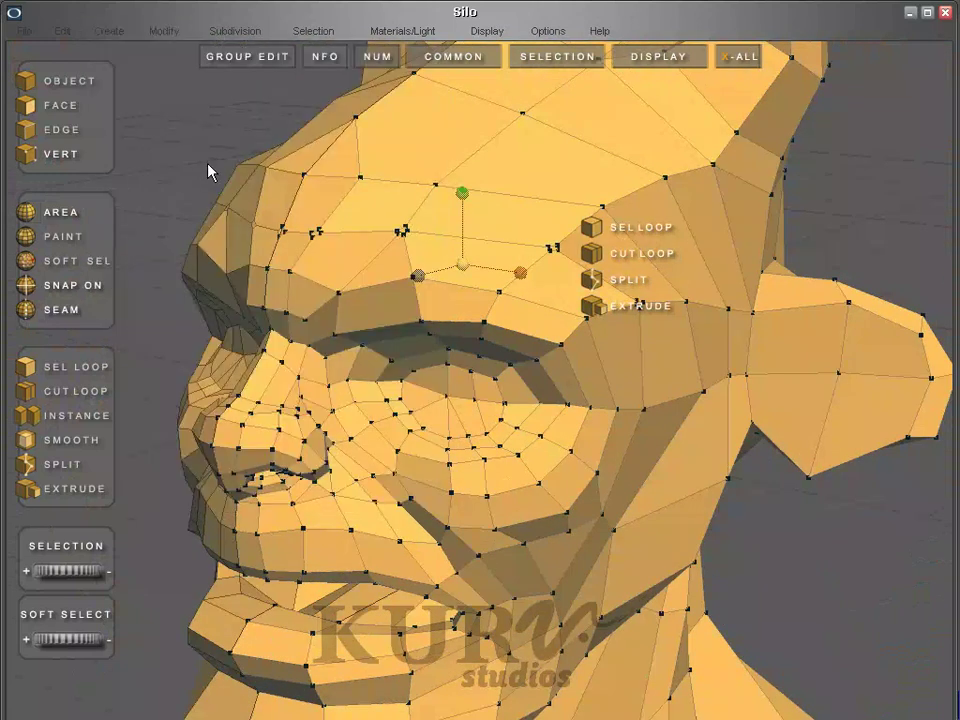
drag(208, 167, 249, 156)
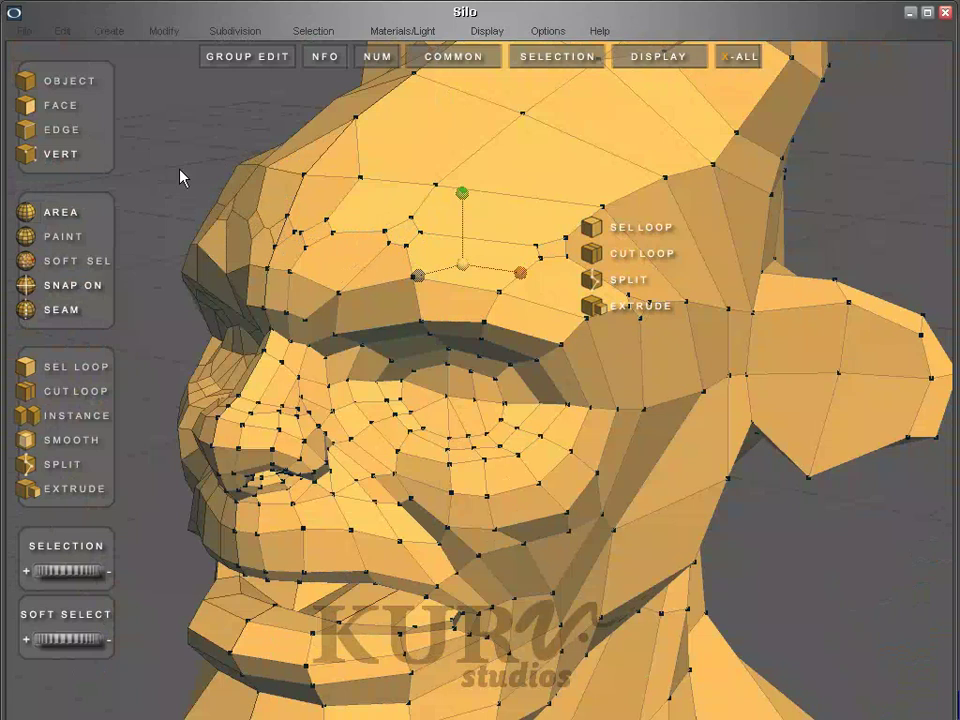
middle_drag(180, 176, 171, 144)
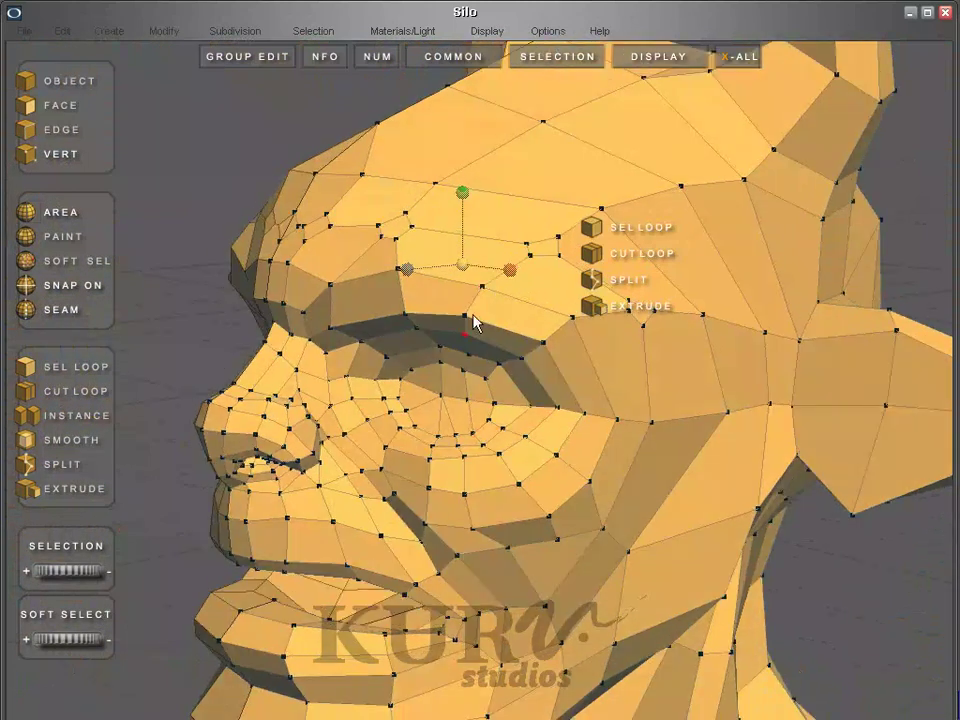
- Undo the vertex bevel on the forehead
key(ctrl+z)
key(ctrl+z)
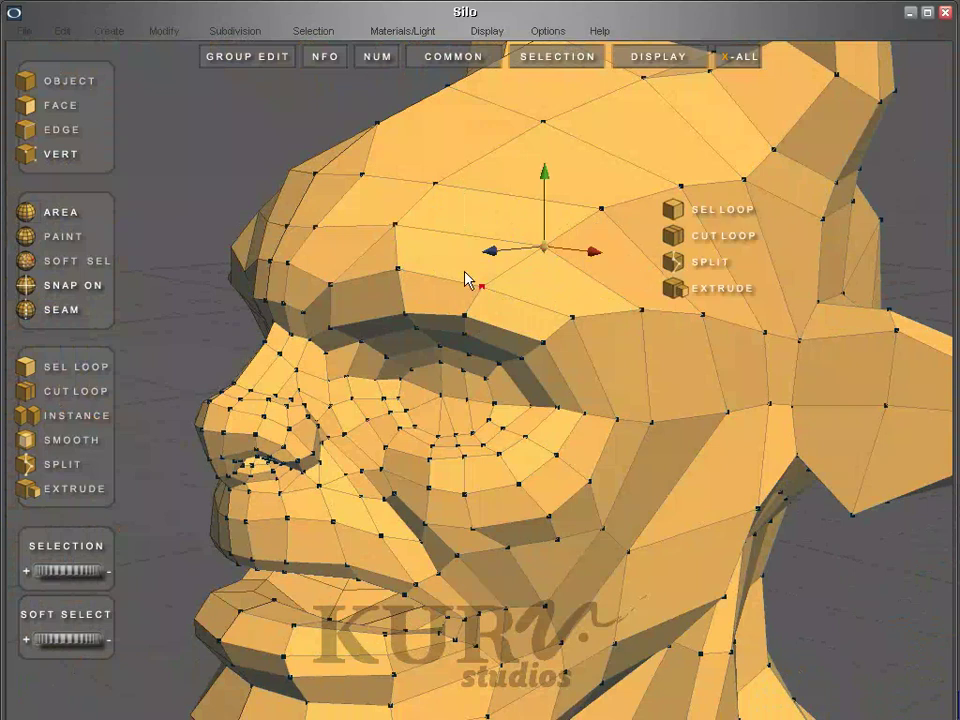
key(ctrl+z)
- Raise the vertices of the lower eyelid and upper cheek slightly using soft selection
middle_drag(527, 270, 596, 176)
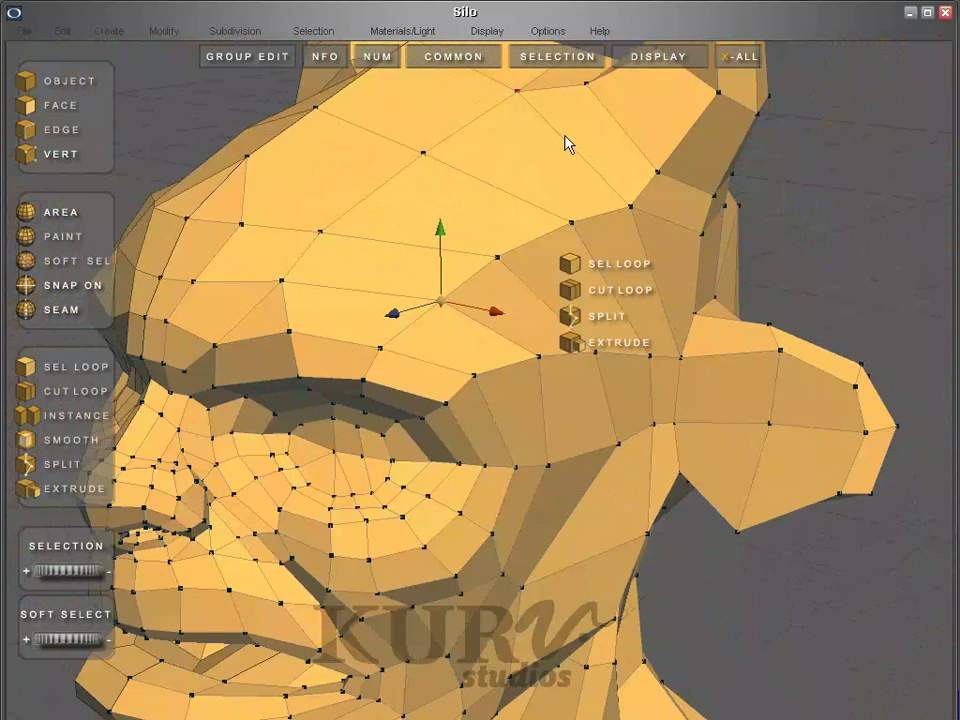
middle_drag(452, 201, 332, 336)
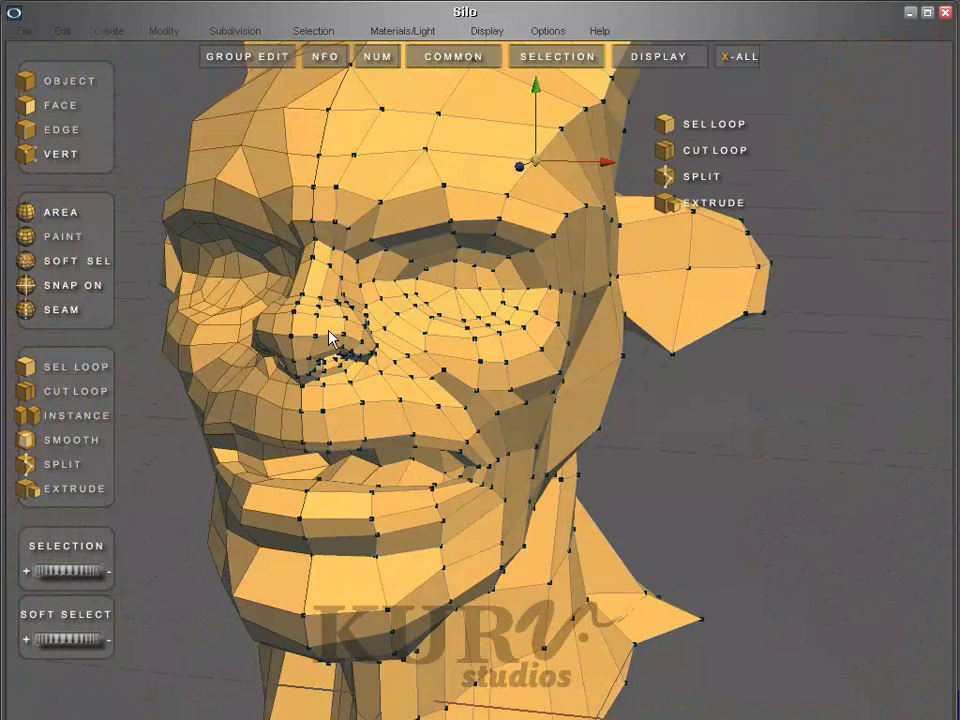
click(480, 363)
scroll(561, 302, up, 5)
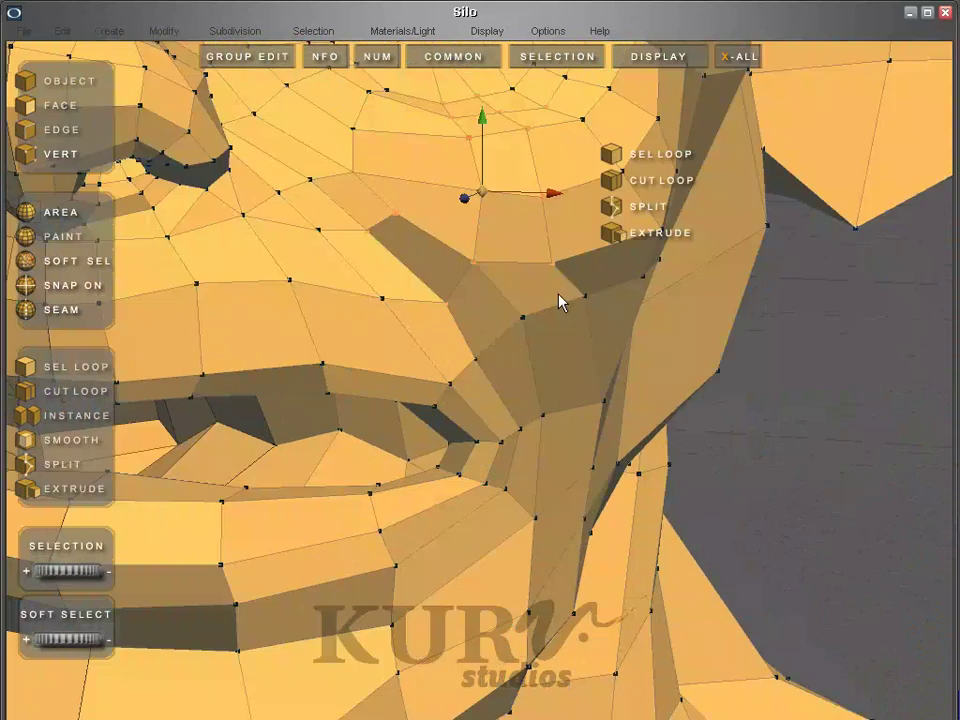
scroll(474, 398, down, 5)
middle_drag(424, 396, 392, 388)
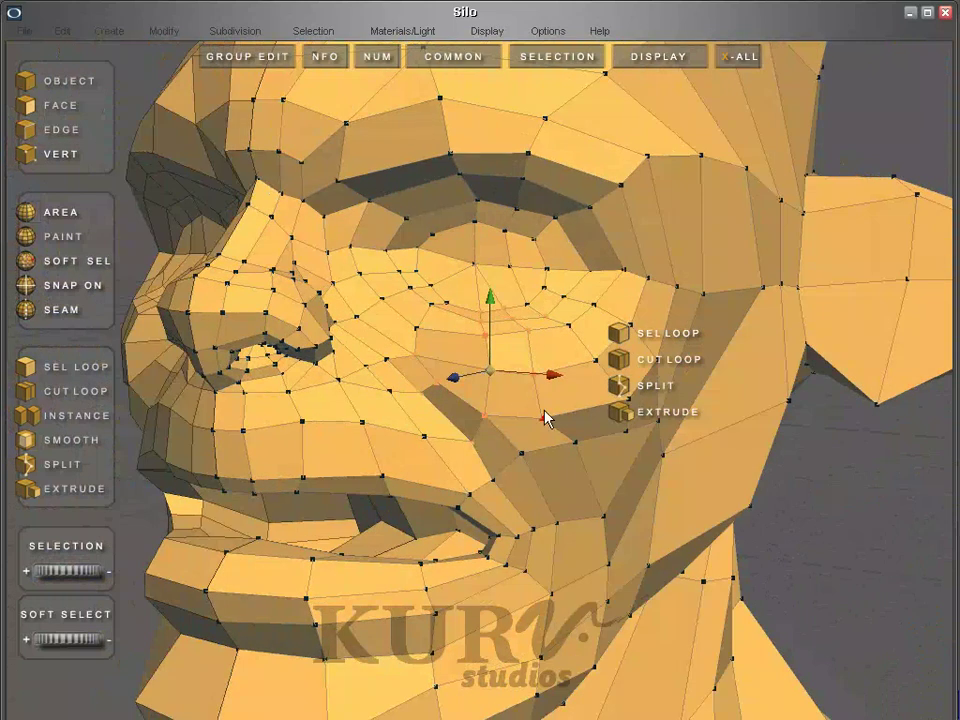
middle_drag(500, 398, 403, 369)
scroll(485, 350, up, 3)
scroll(480, 339, down, 3)
scroll(491, 403, up, 3)
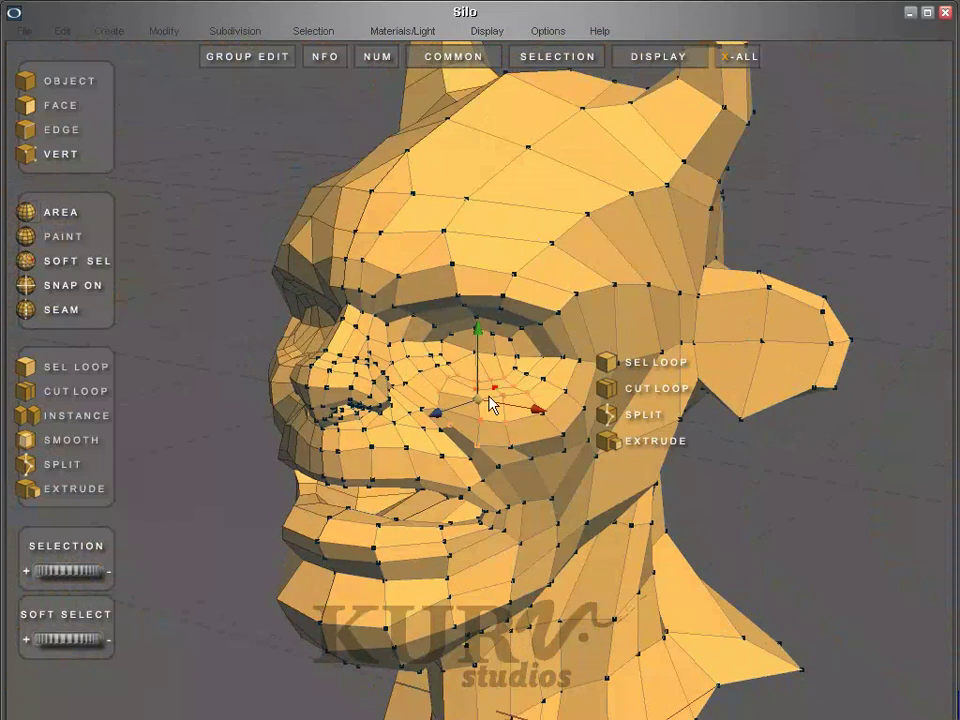
drag(468, 392, 465, 372)
middle_drag(461, 369, 508, 382)
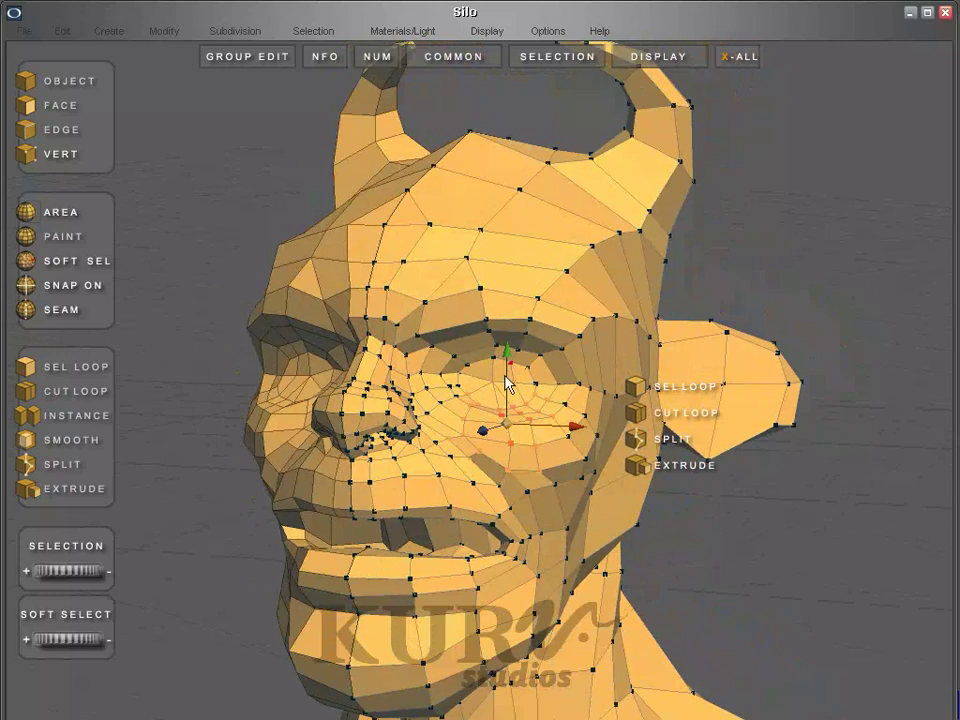
- Adjust the vertices at the outer part of the lower eyelid and the upper cheek with soft selection
click(225, 294)
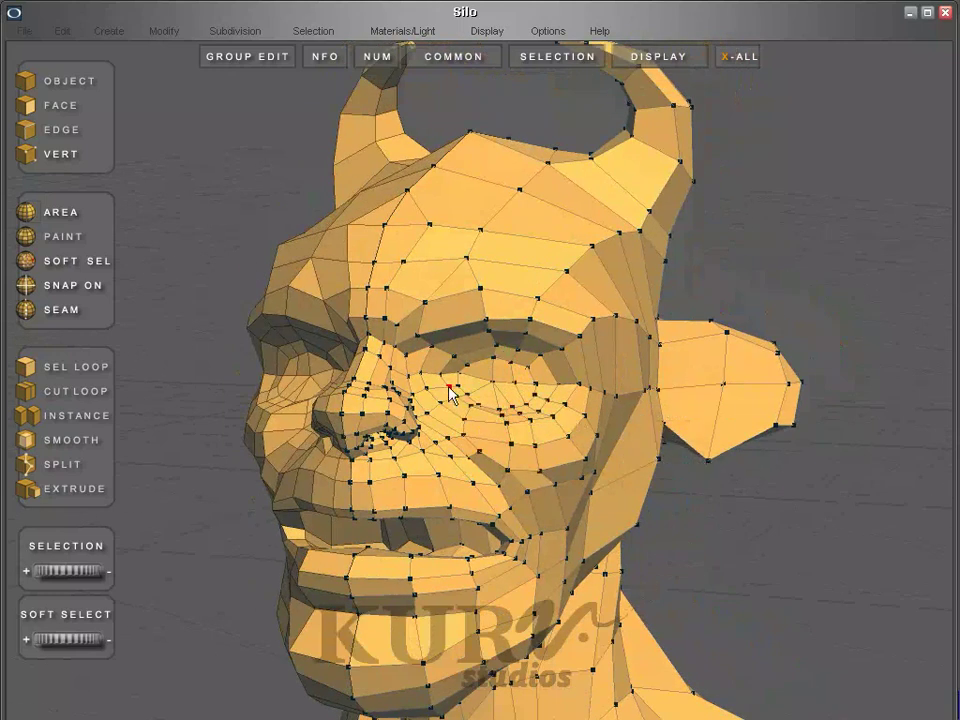
scroll(555, 350, up, 3)
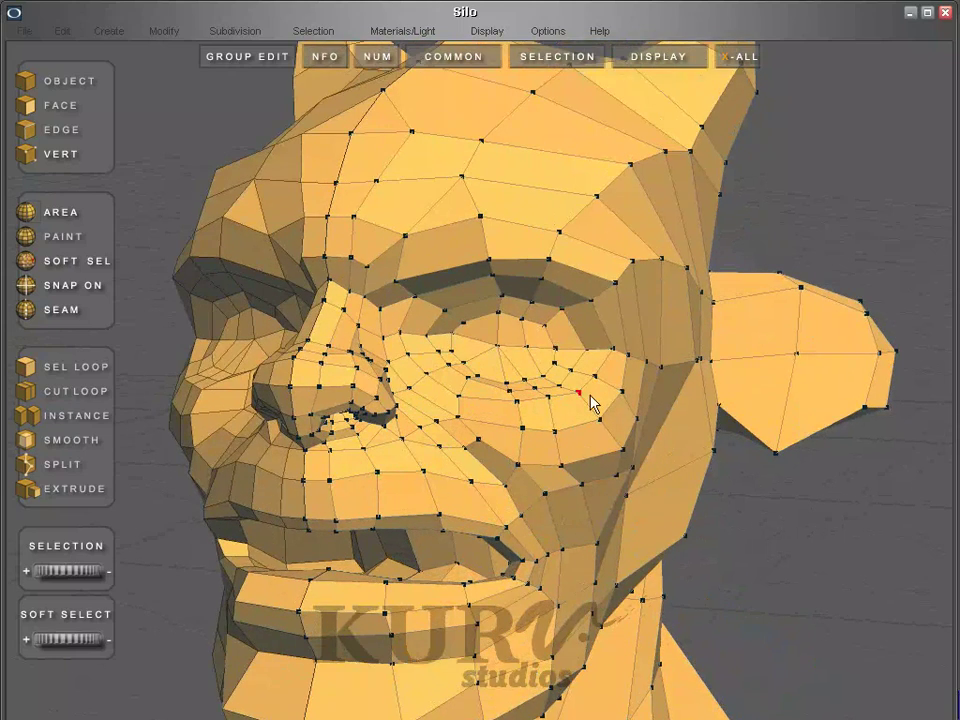
key(space)
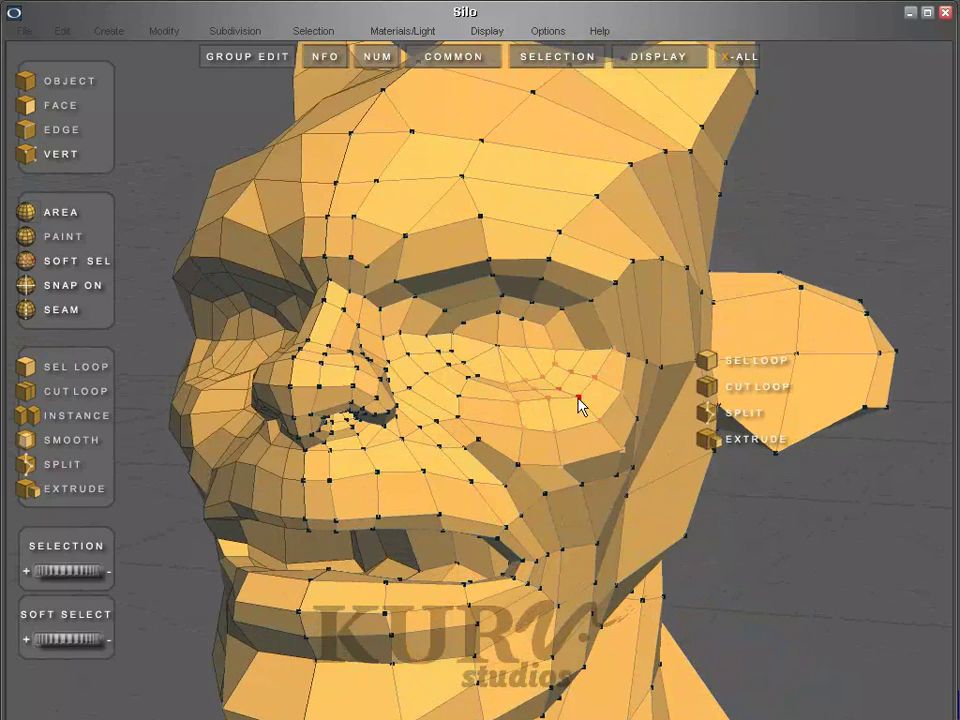
middle_drag(581, 401, 565, 420)
key(space)
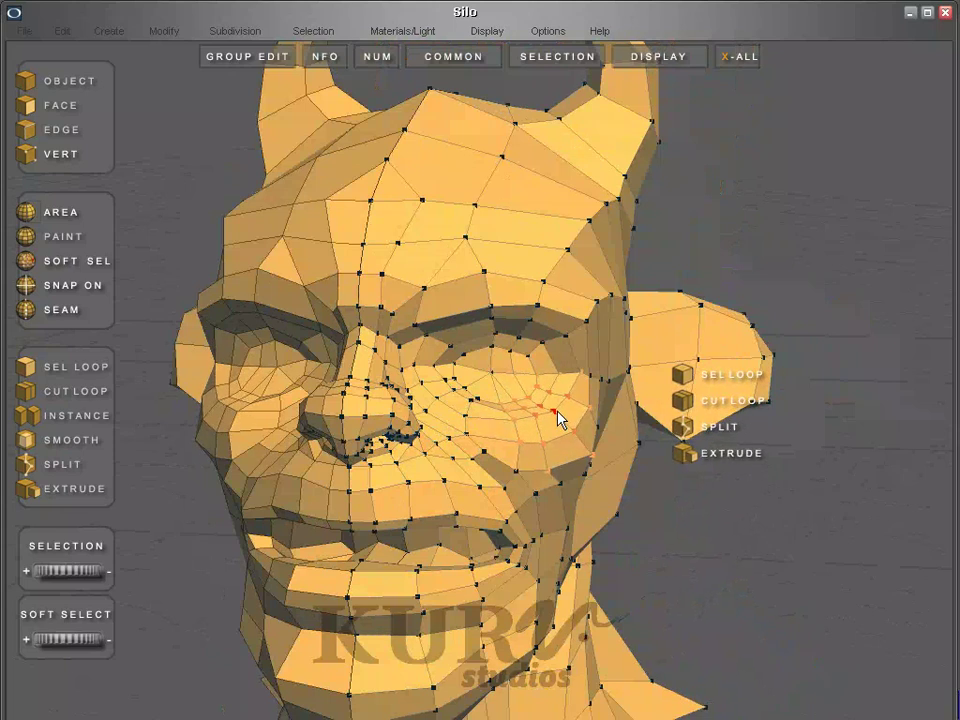
click(551, 411)
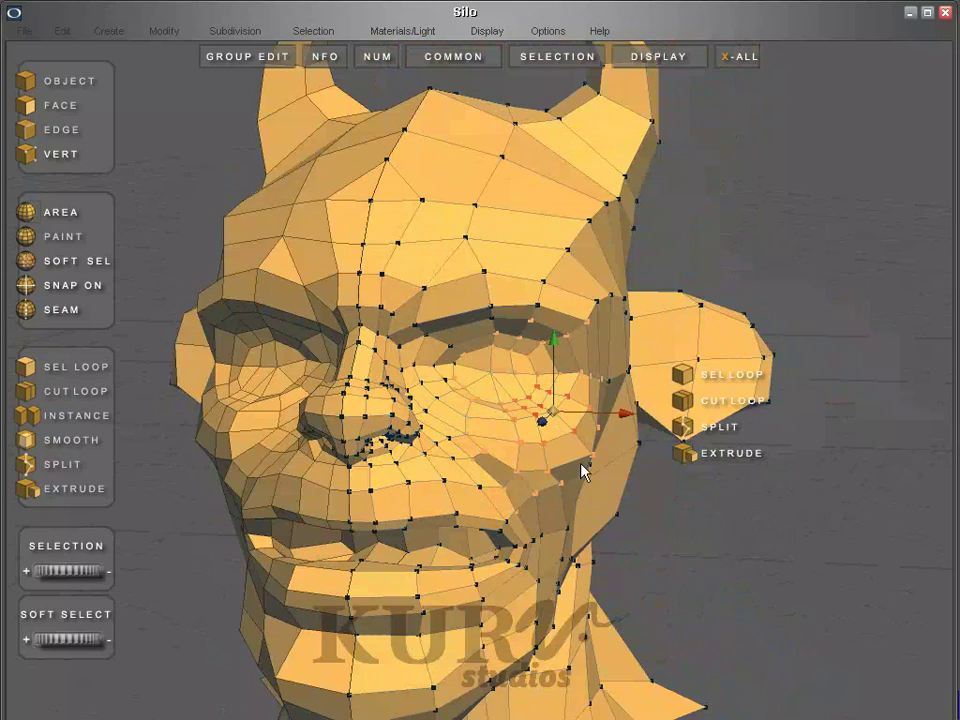
click(557, 416)
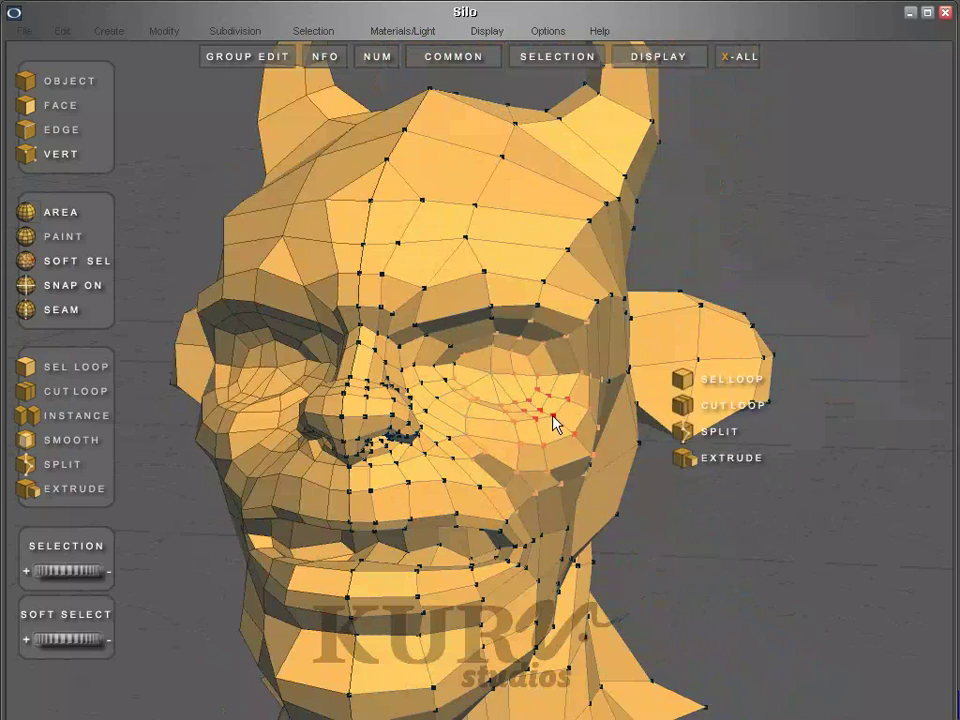
- Reposition the vertices along the eyebrow ridge and around the temple to refine the brow contour
click(534, 306)
click(486, 299)
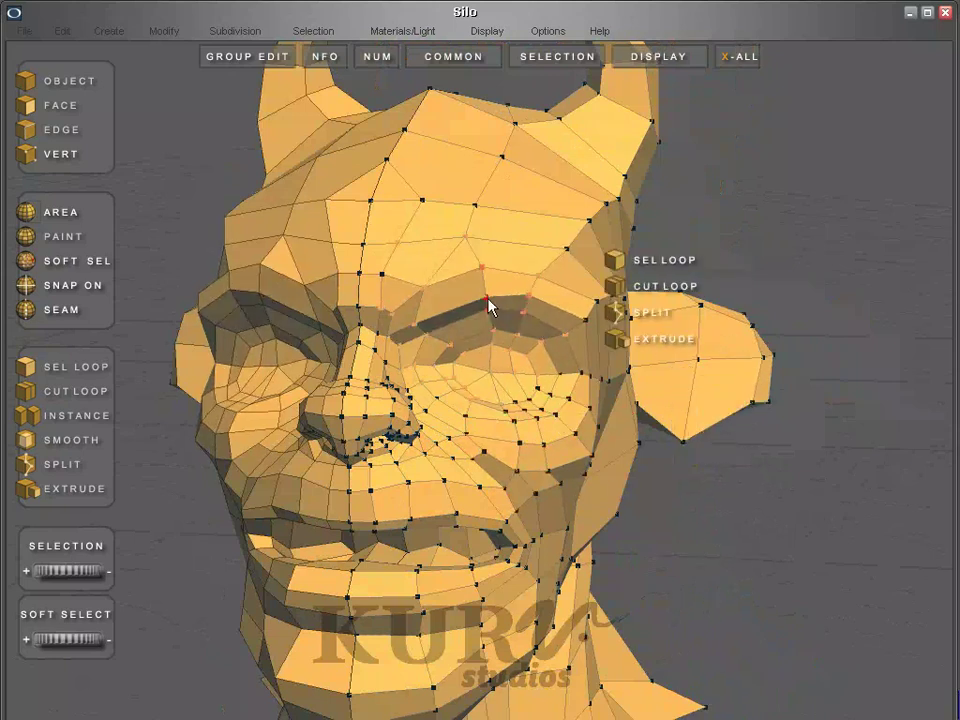
click(529, 297)
click(576, 325)
click(612, 297)
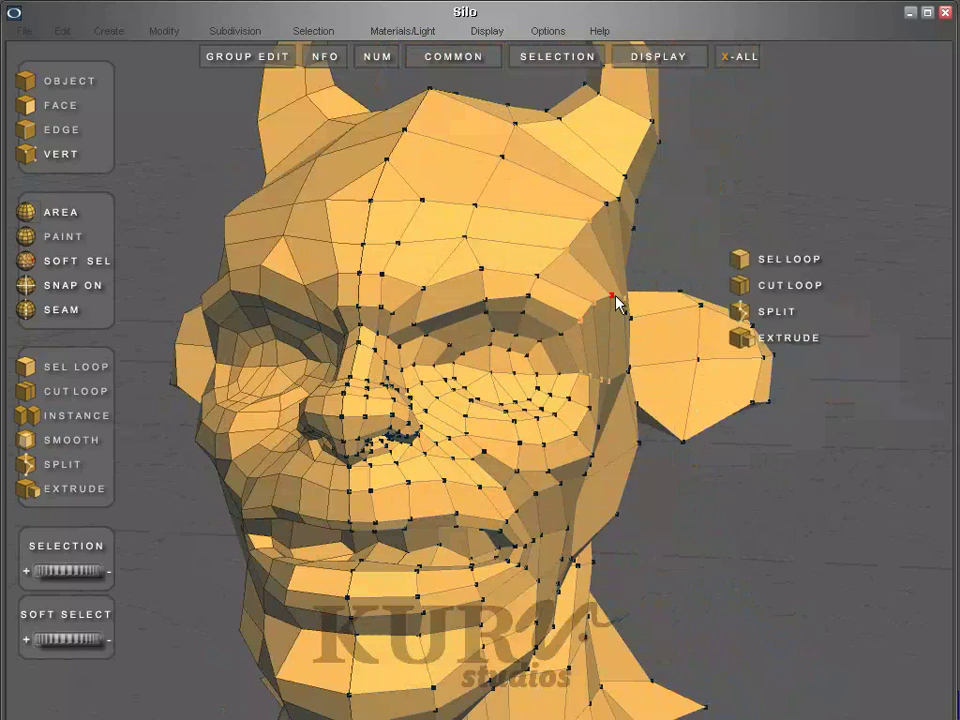
click(592, 222)
click(585, 299)
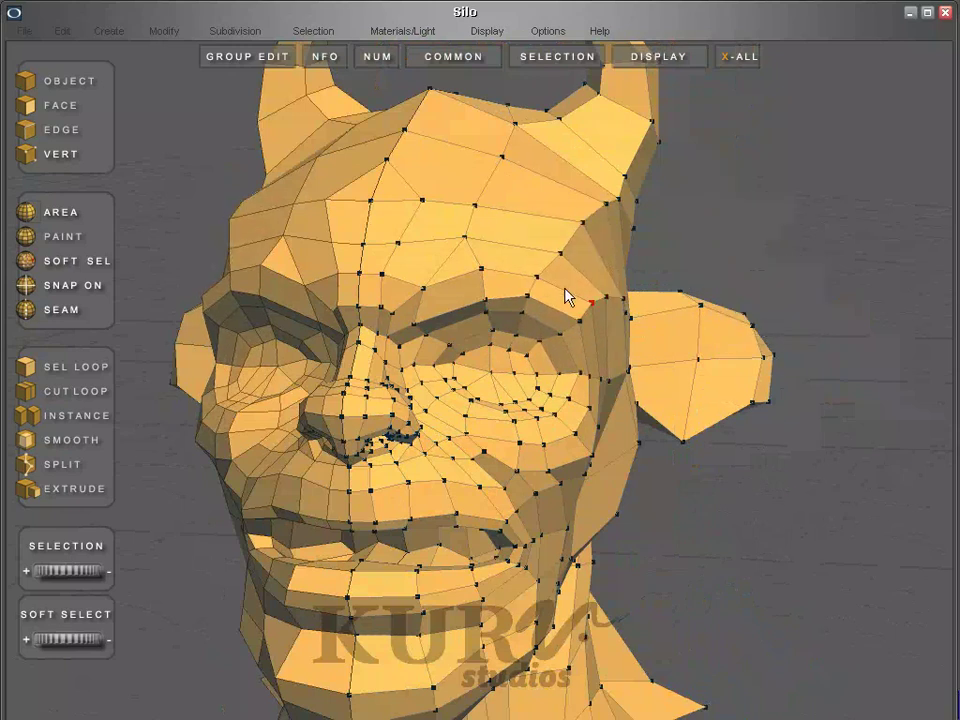
- Reshape the middle of the forehead and its centre line by moving vertices with soft selection
middle_drag(567, 297, 528, 235)
double_click(482, 356)
click(371, 343)
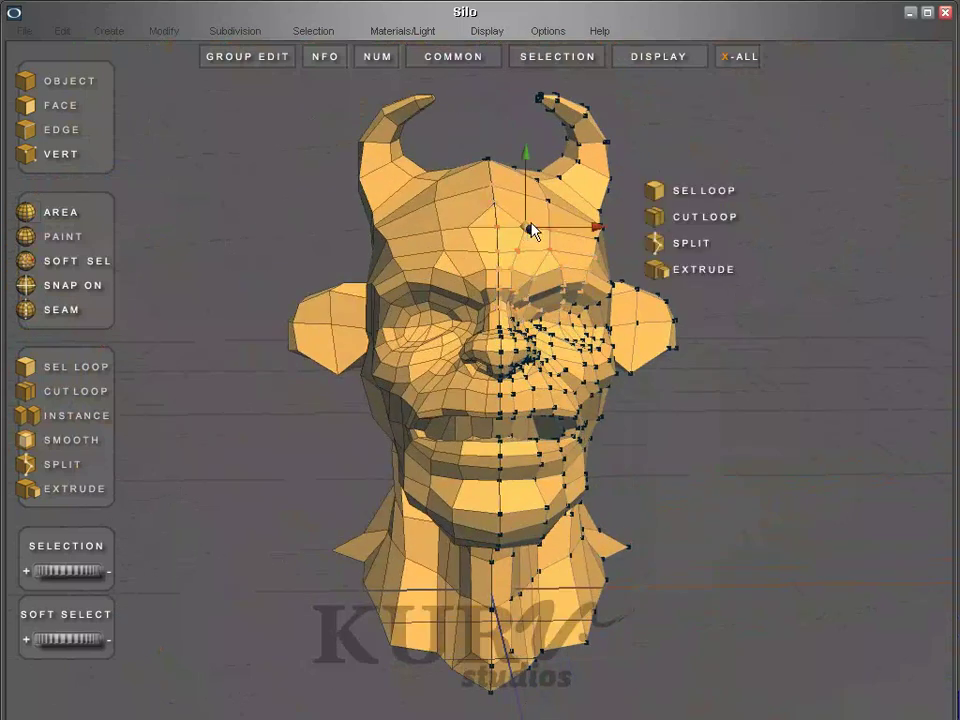
key(b)
middle_drag(535, 163, 525, 150)
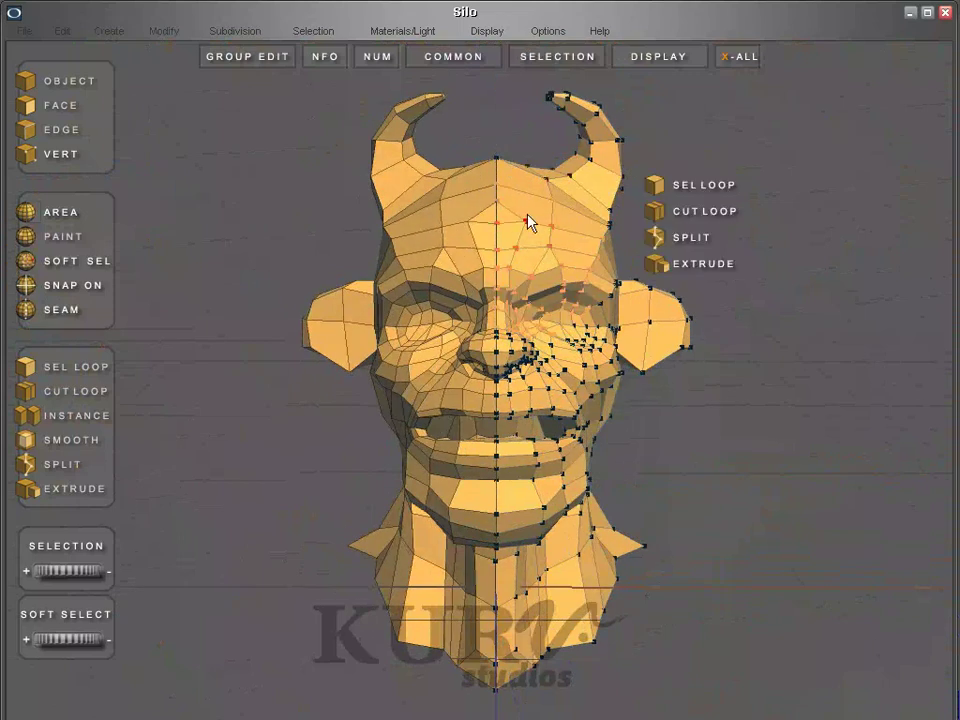
click(498, 183)
- Adjust the faces of the upper forehead and the horn's base in face mode using soft selection
key(3)
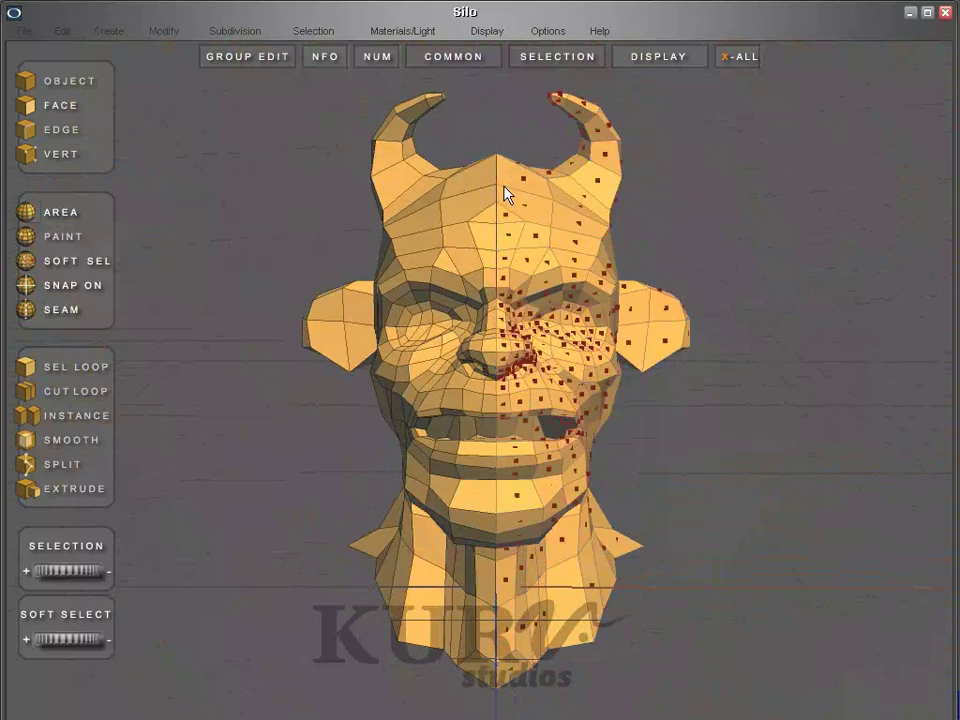
middle_drag(531, 199, 559, 210)
click(557, 205)
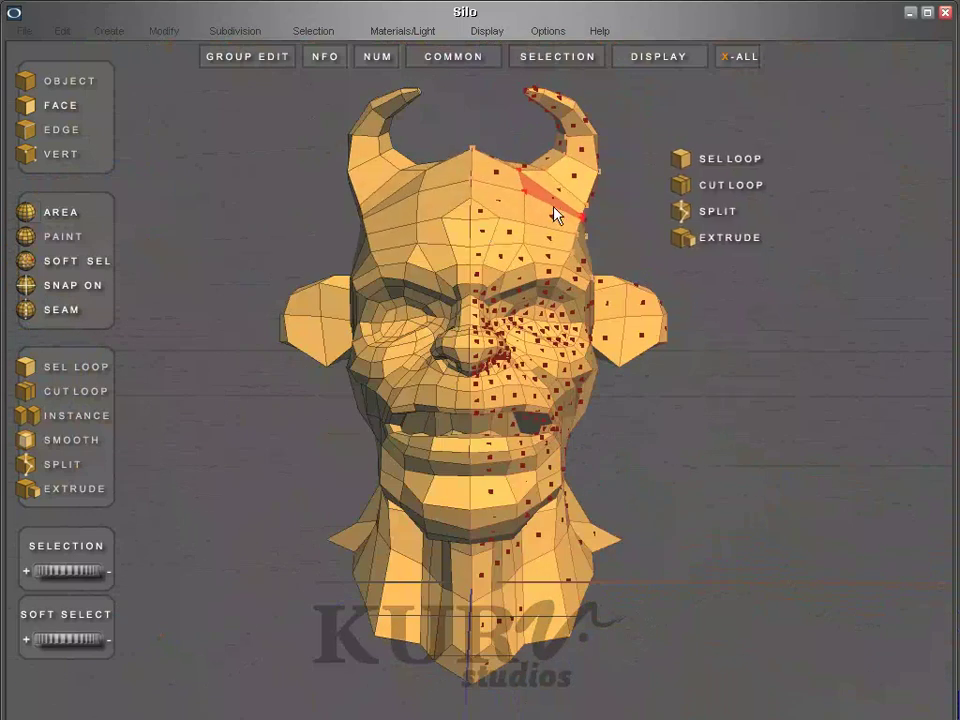
click(575, 185)
click(575, 185)
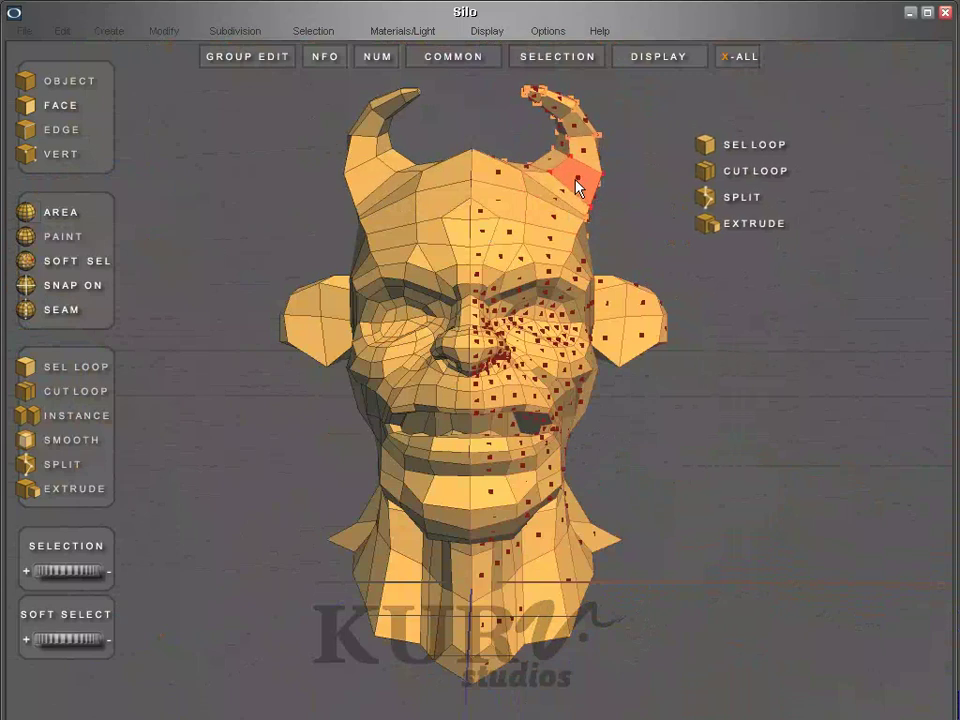
middle_drag(574, 182, 578, 250)
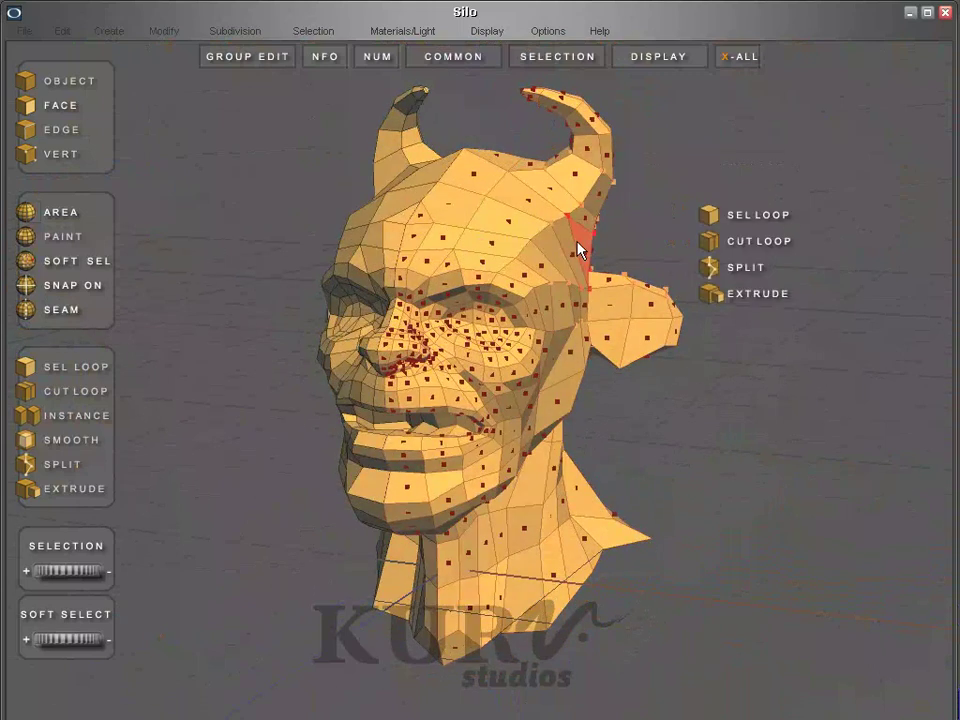
- Adjust edges on the forehead above the eyebrow and on the outer cheek in edge mode with soft selection
double_click(576, 256)
key(x)
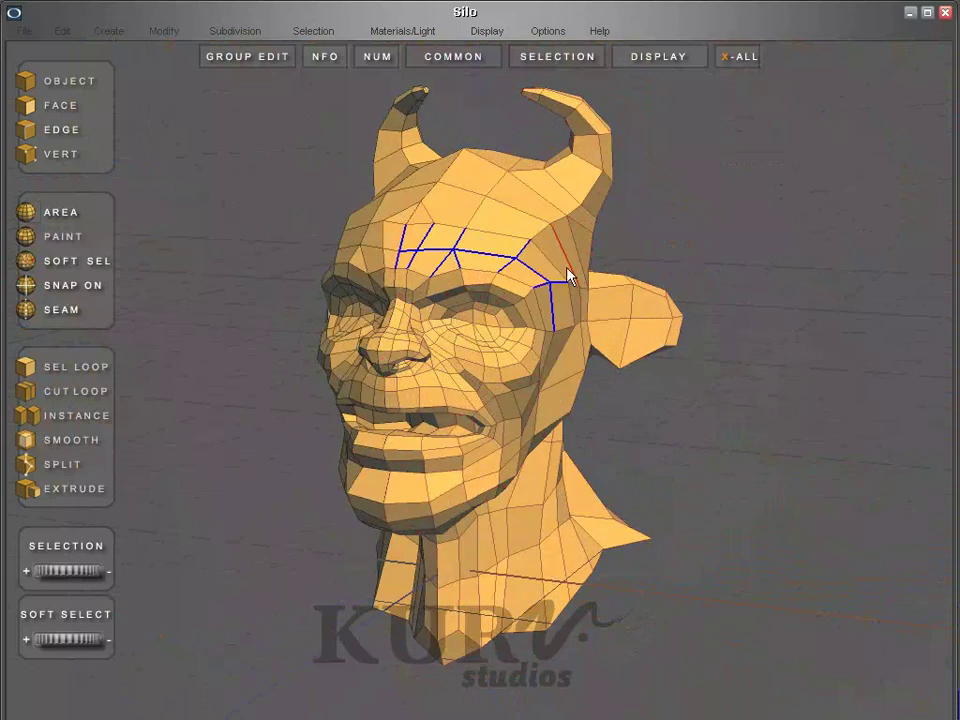
middle_drag(135, 257, 330, 244)
click(521, 242)
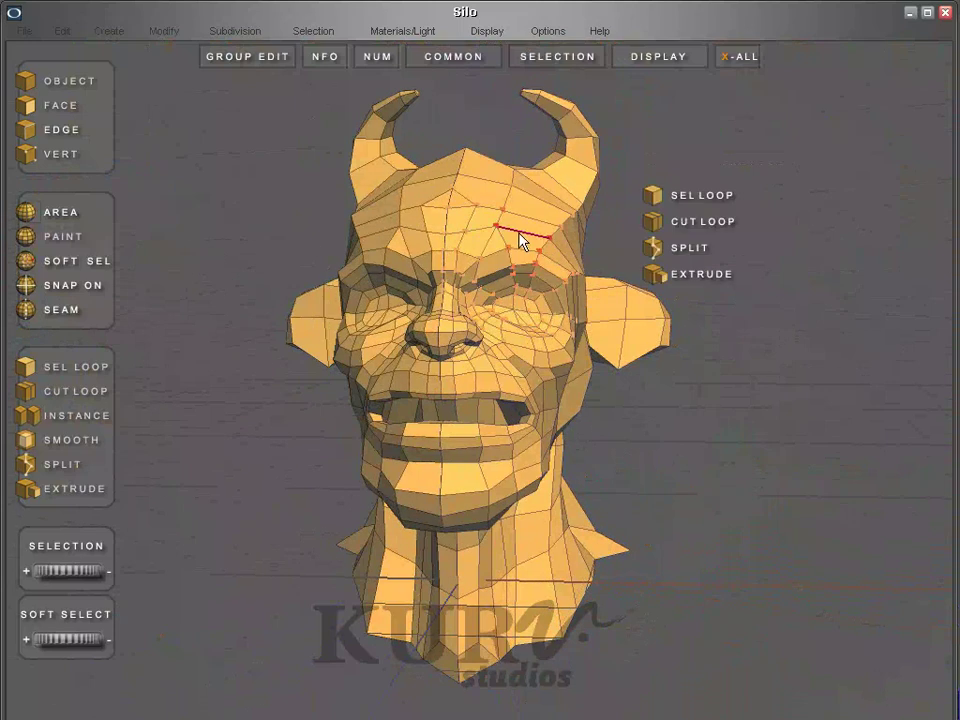
middle_drag(525, 242, 568, 283)
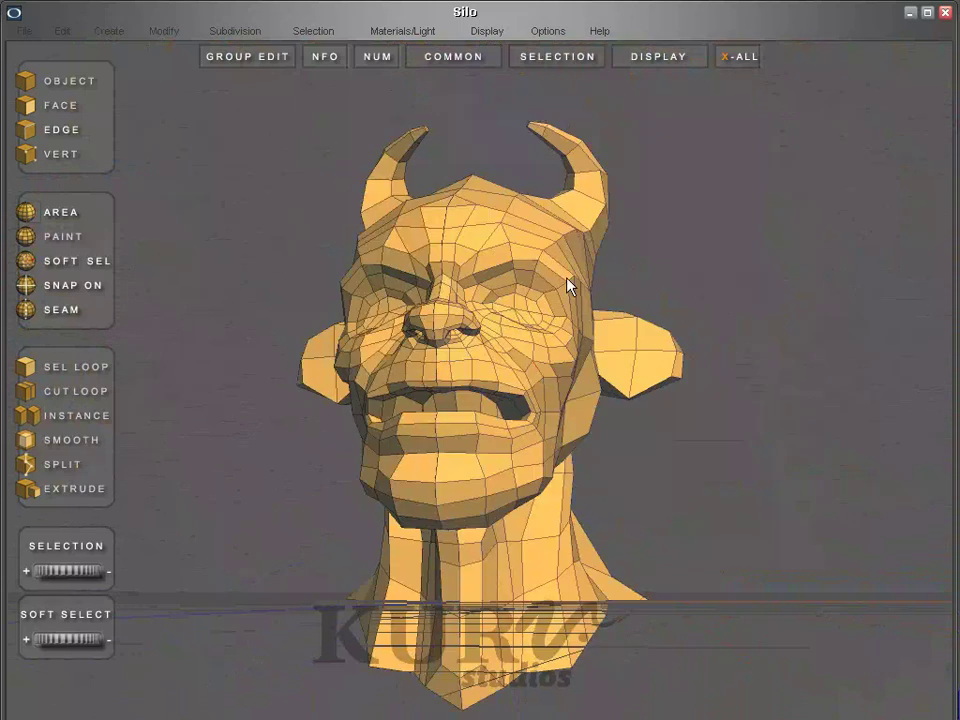
click(551, 369)
click(558, 377)
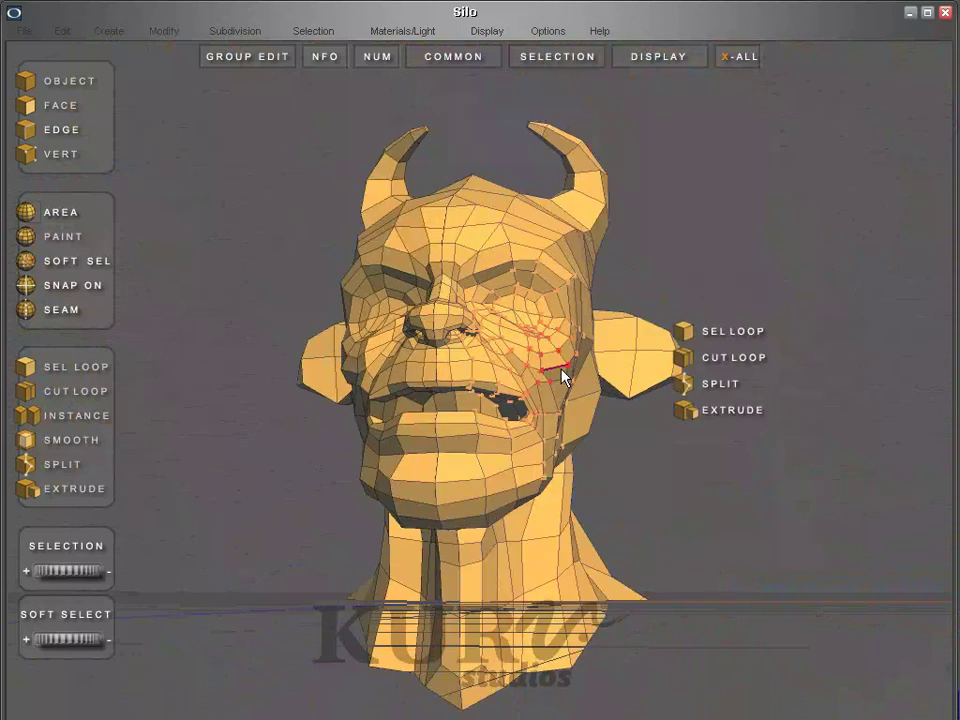
- Reshape the chin and lower jaw in profile by moving their vertices with soft selection
mouse_move(561, 375)
middle_down()
mouse_move(551, 411)
mouse_move(508, 349)
mouse_move(505, 391)
mouse_move(513, 393)
mouse_move(446, 399)
mouse_move(495, 378)
mouse_move(536, 377)
mouse_move(407, 399)
mouse_move(435, 388)
mouse_move(502, 390)
mouse_move(431, 411)
mouse_move(476, 402)
mouse_move(499, 332)
mouse_move(484, 410)
mouse_move(407, 418)
mouse_move(446, 443)
mouse_move(362, 408)
mouse_move(489, 478)
mouse_move(487, 503)
mouse_move(388, 444)
middle_up()
scroll(513, 393, up, 3)
key(a)
click(529, 381)
click(431, 388)
click(388, 373)
click(476, 392)
click(499, 343)
click(444, 411)
click(489, 456)
click(411, 452)
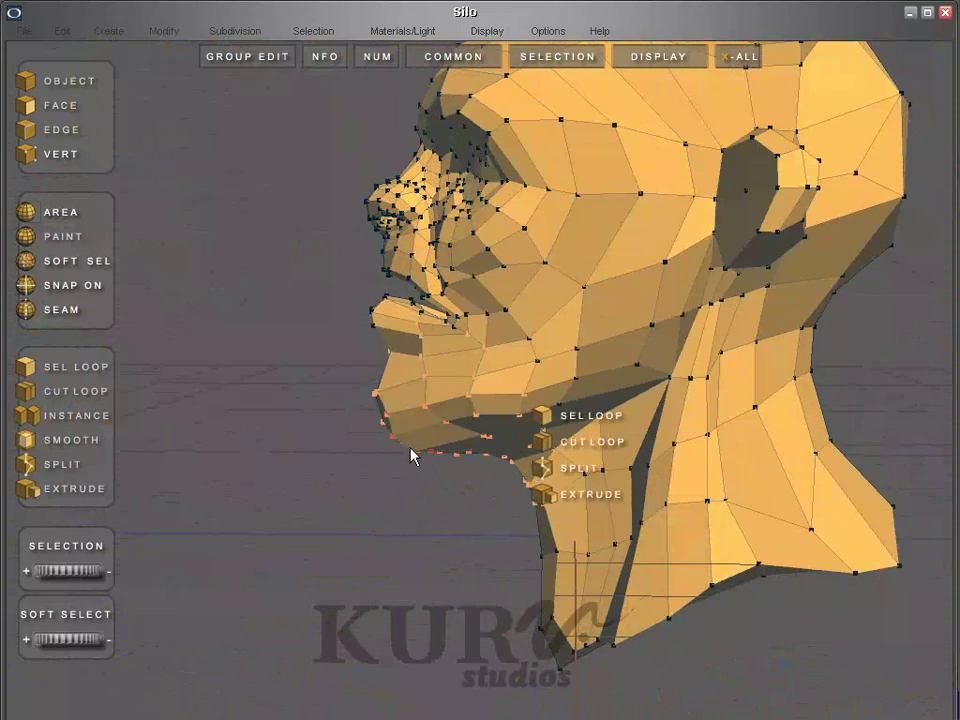
- Reposition the vertices around the mouth corner and along the side of the jaw
middle_drag(384, 369, 410, 330)
click(454, 328)
key(space)
middle_drag(343, 336, 378, 285)
key(space)
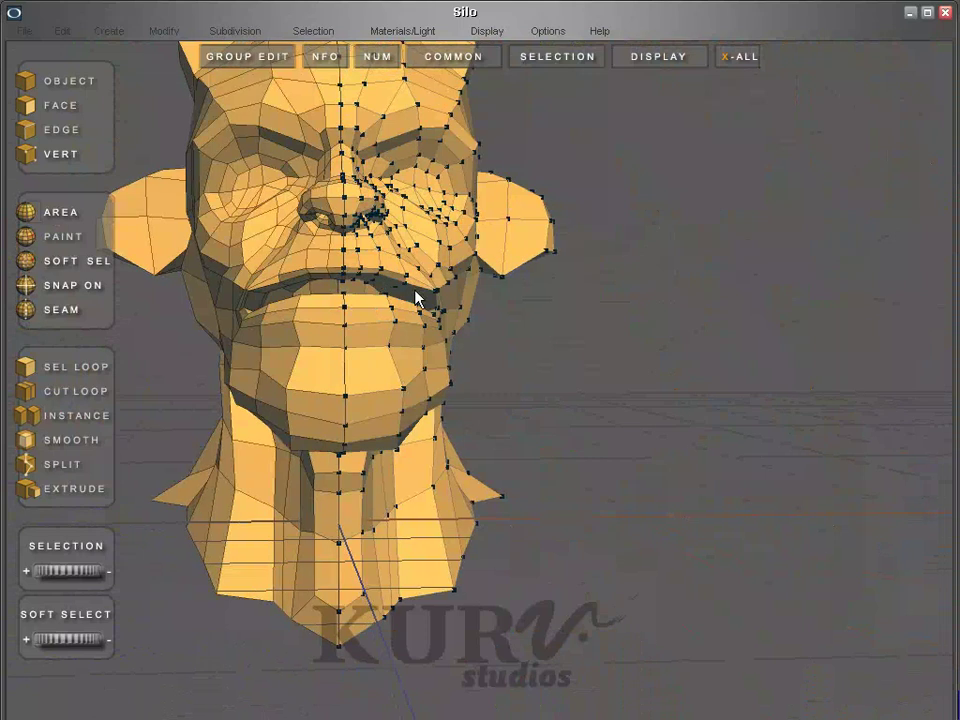
middle_drag(315, 225, 315, 180)
key(space)
middle_drag(429, 236, 465, 257)
key(space)
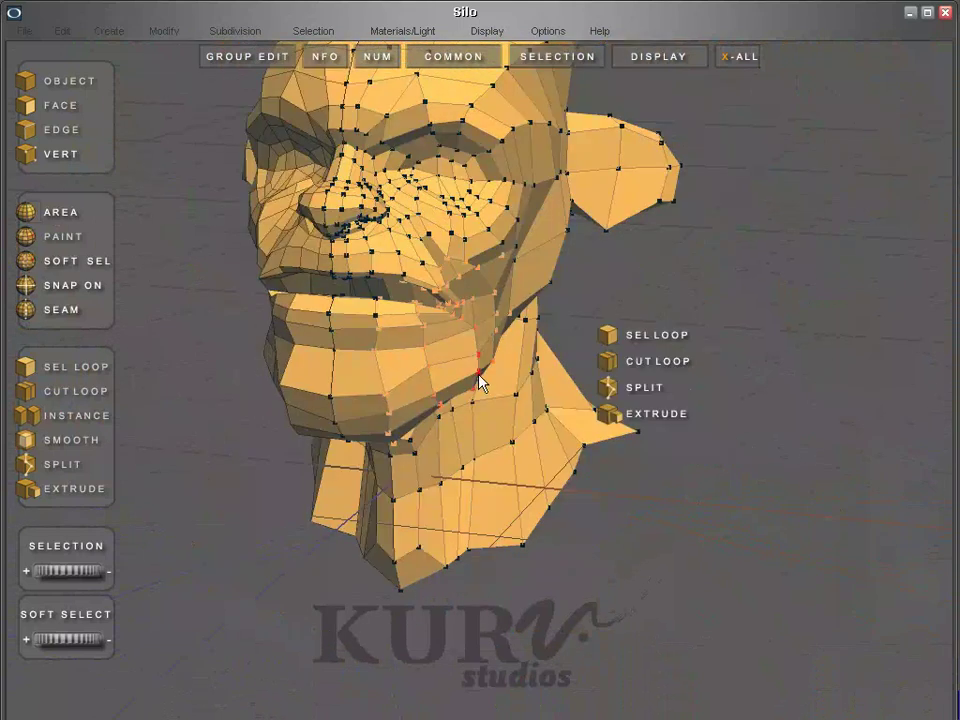
- Adjust the vertices along the side and base of the neck using soft selection
middle_drag(482, 381, 553, 394)
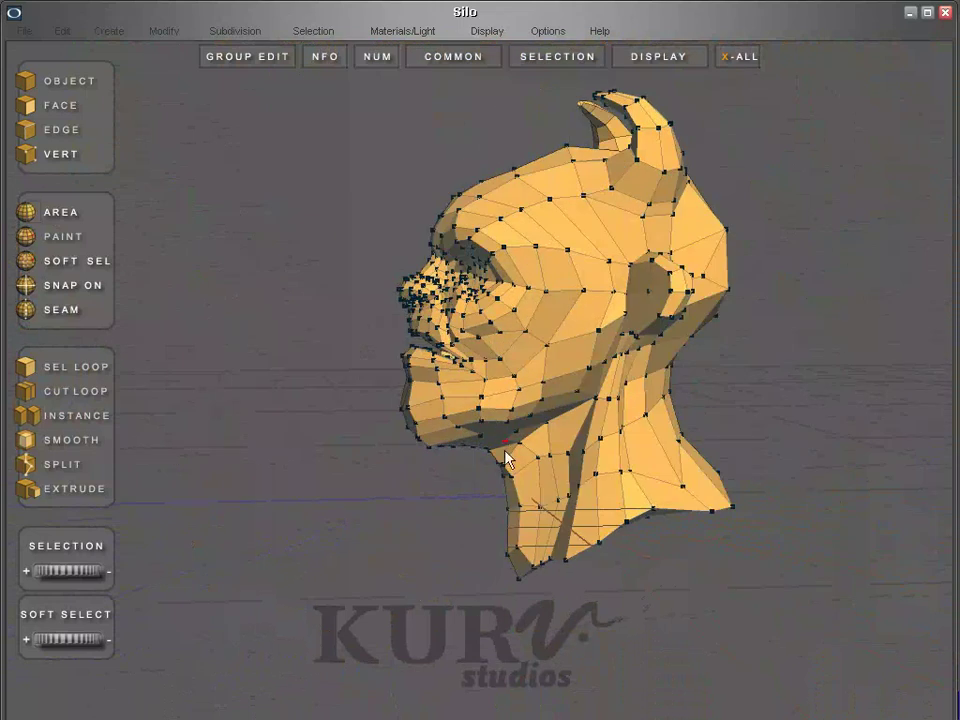
key(space)
middle_drag(499, 467, 540, 480)
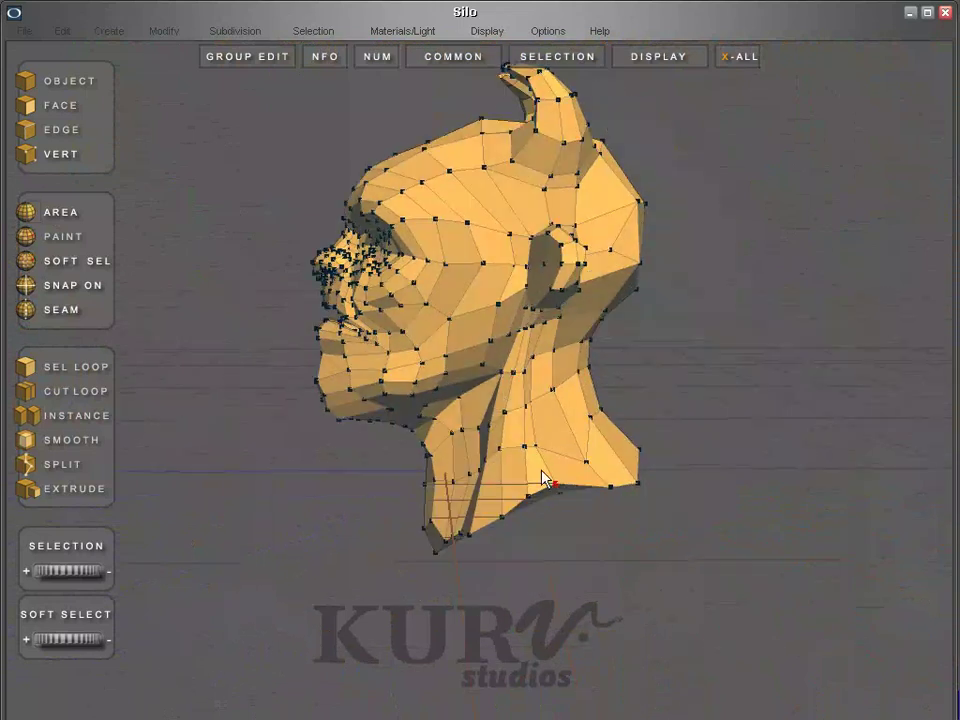
middle_drag(470, 514, 544, 367)
key(space)
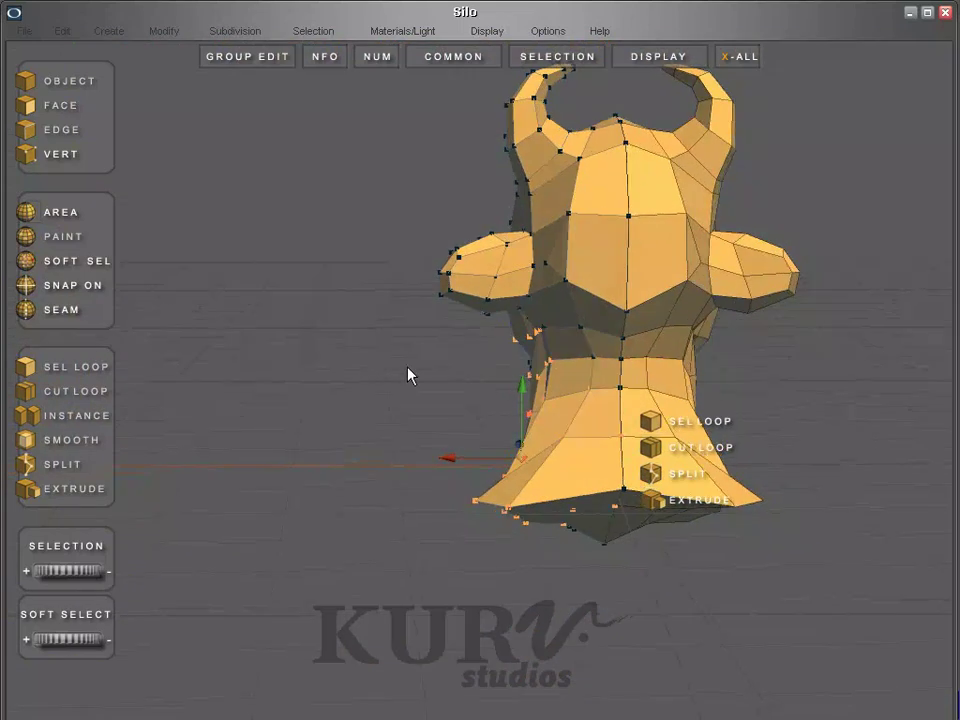
click(407, 375)
- Reshape the ear by moving its tip and outer rim vertices with soft selection
click(546, 332)
click(425, 320)
click(431, 300)
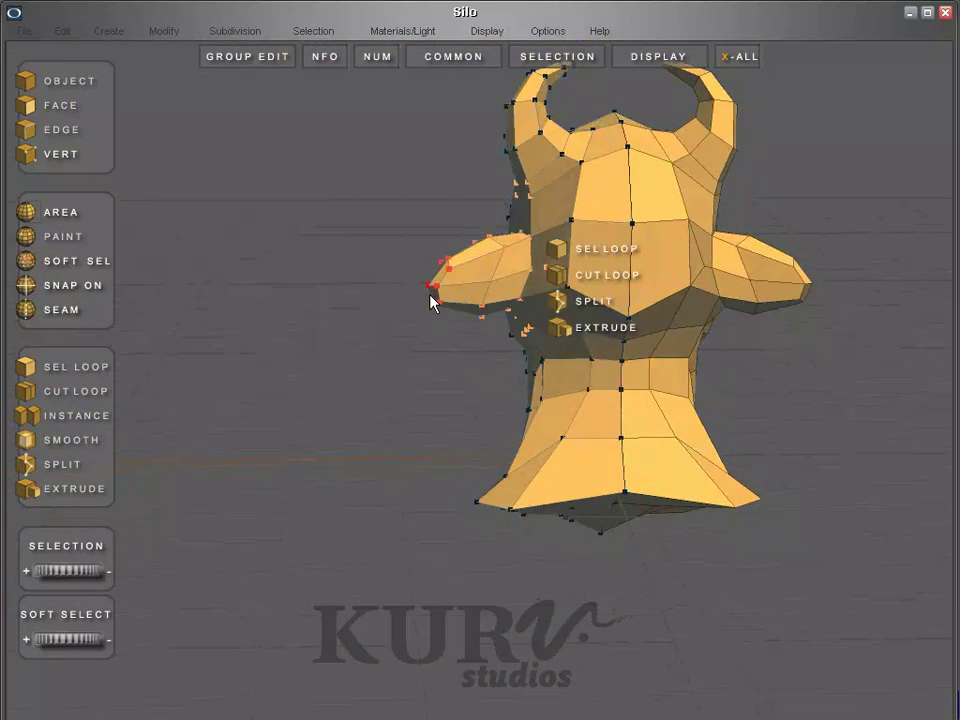
middle_drag(431, 300, 390, 285)
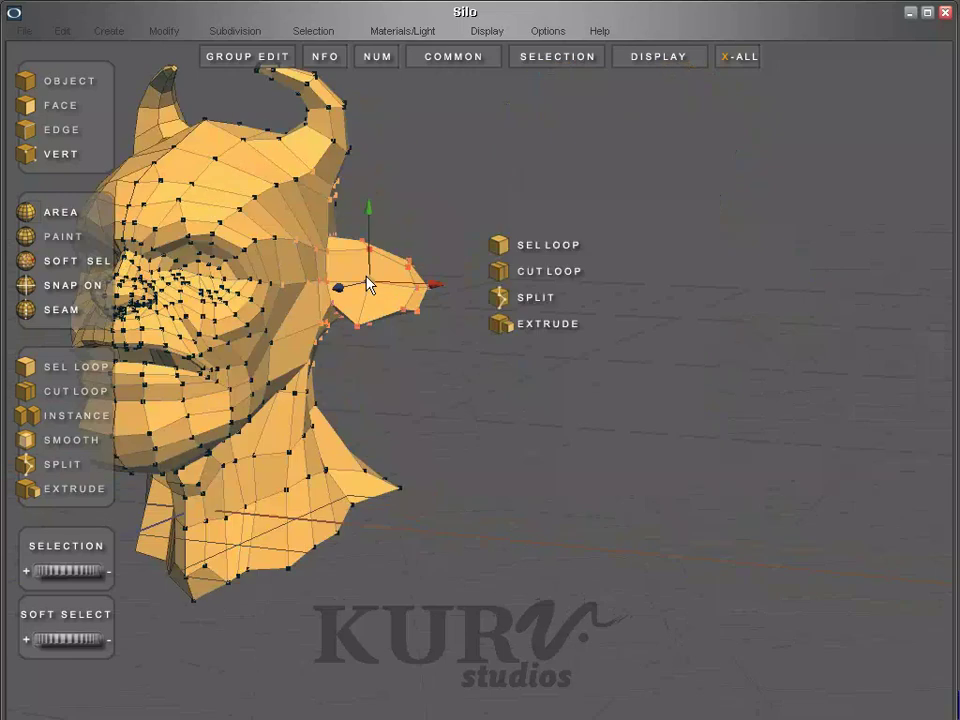
middle_drag(446, 240, 612, 281)
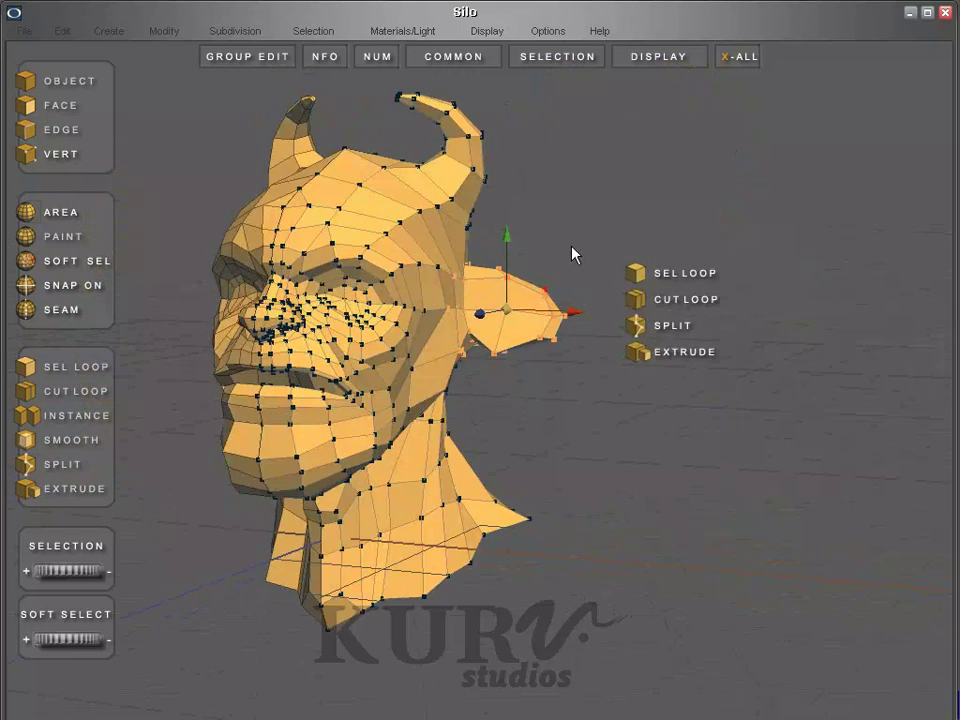
click(555, 318)
click(557, 334)
click(561, 320)
middle_drag(561, 320, 529, 349)
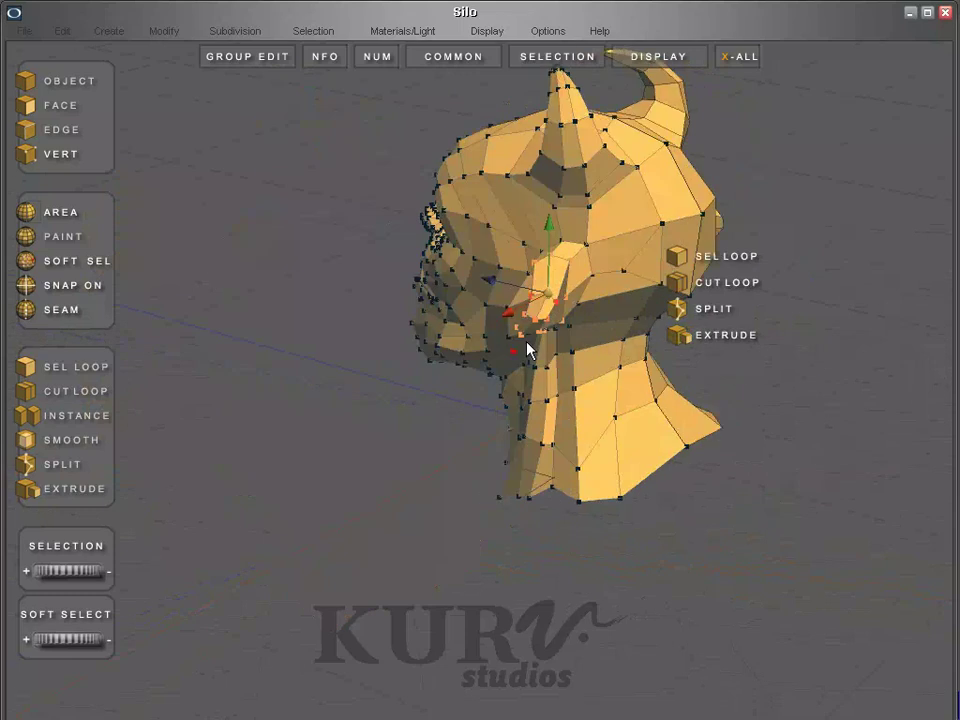
- Reposition the vertices of the upper forehead and the crown beside the horn using a wide soft selection
middle_drag(673, 343, 343, 279)
middle_drag(259, 232, 362, 268)
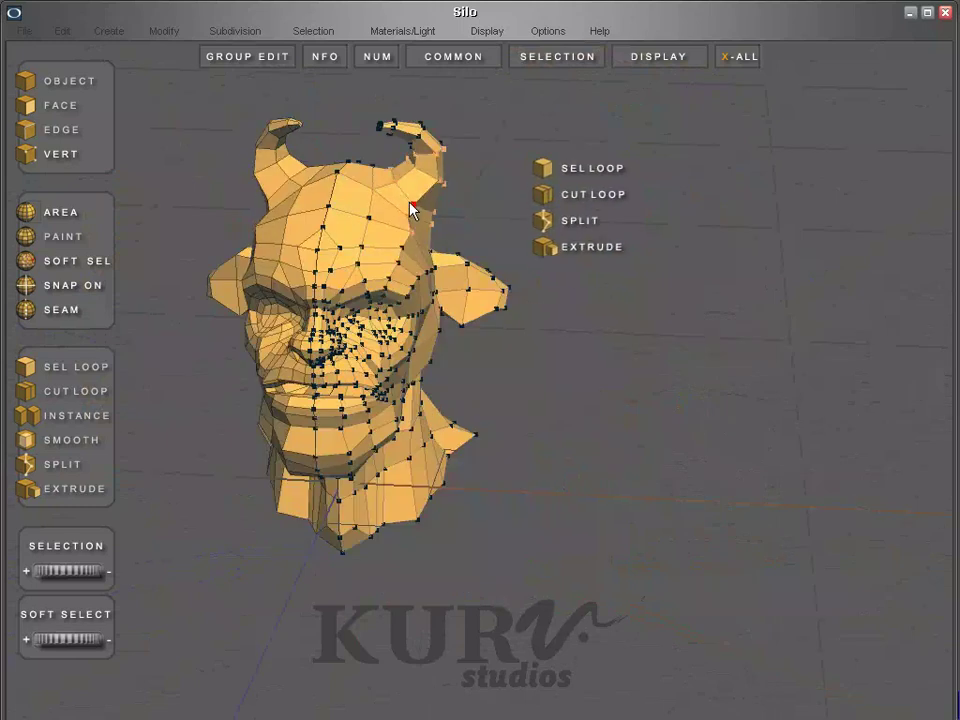
middle_drag(315, 242, 325, 237)
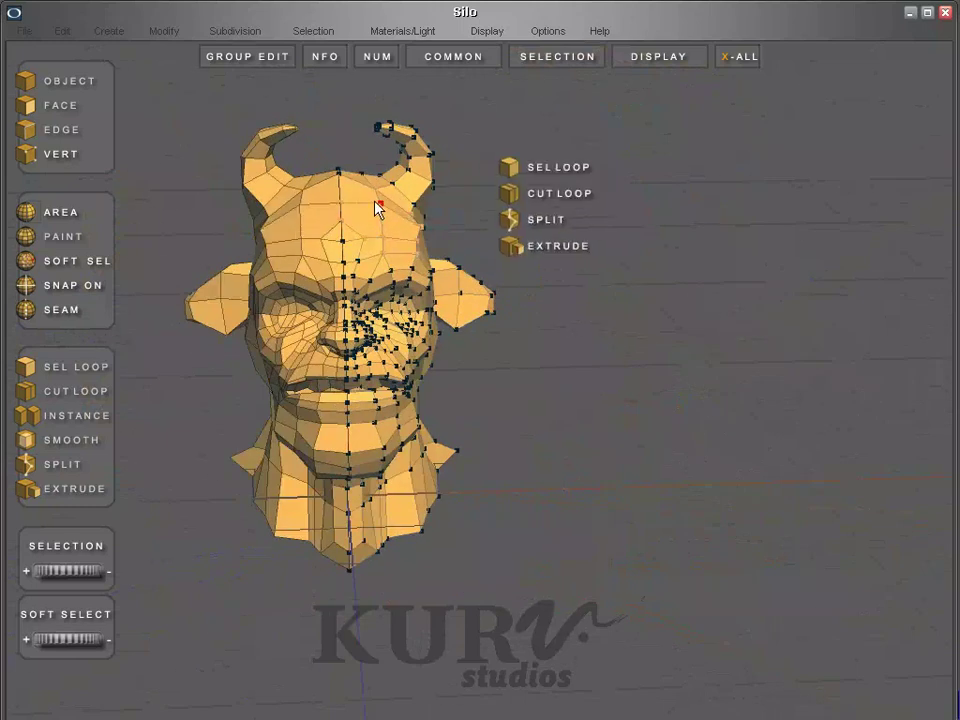
middle_drag(381, 193, 480, 243)
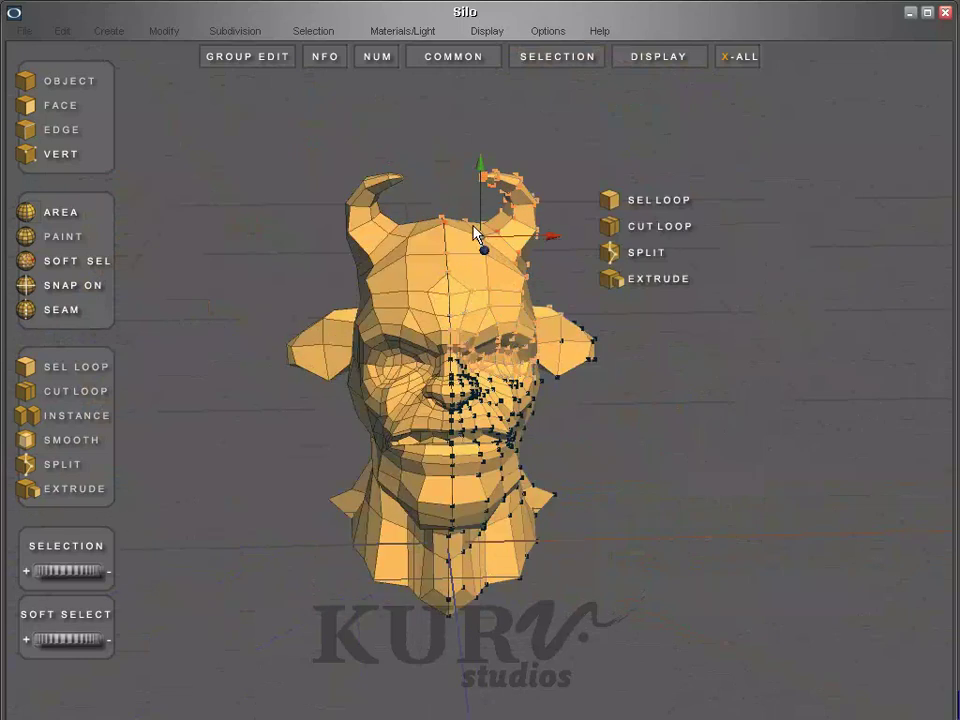
- Reposition the vertices of the upper lip and the mouth corner using soft selection
middle_drag(474, 233, 572, 321)
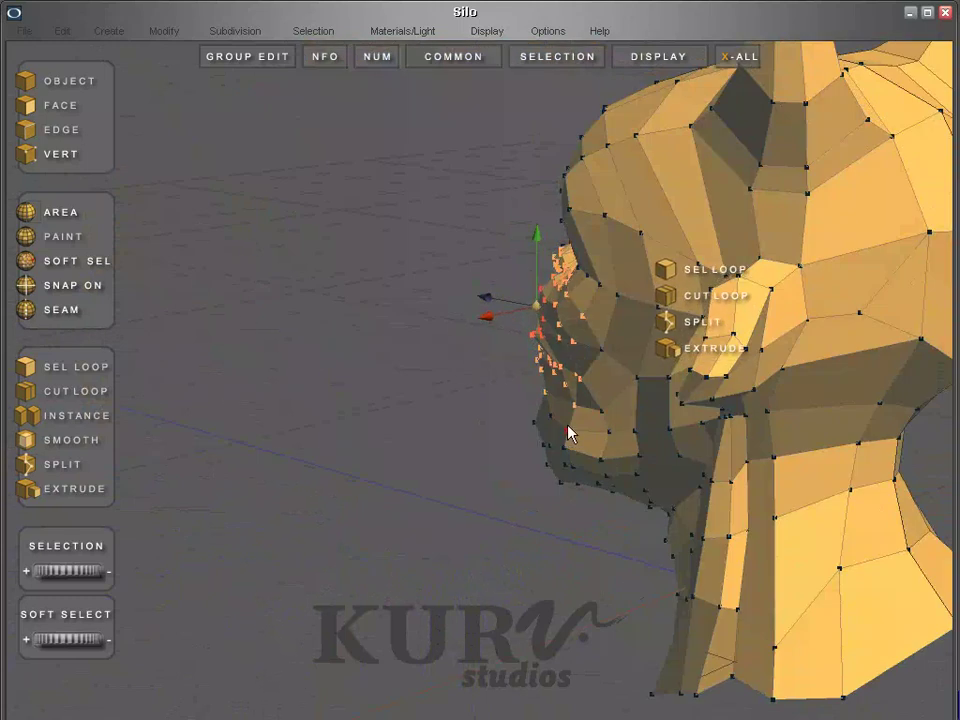
middle_drag(550, 435, 583, 439)
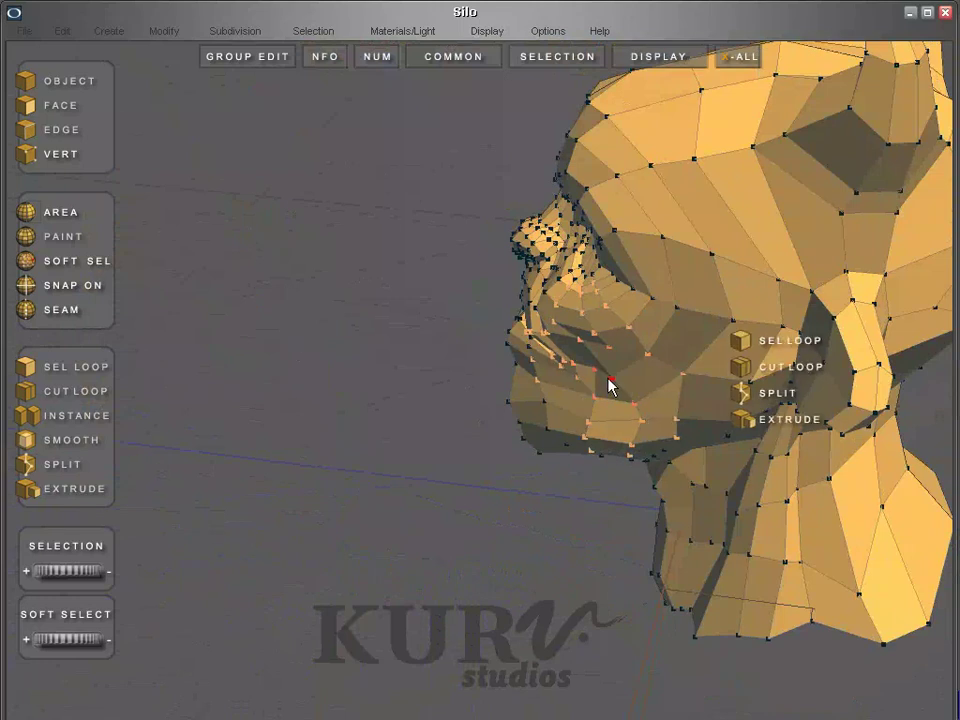
middle_drag(466, 425, 487, 413)
middle_drag(545, 370, 540, 402)
click(527, 352)
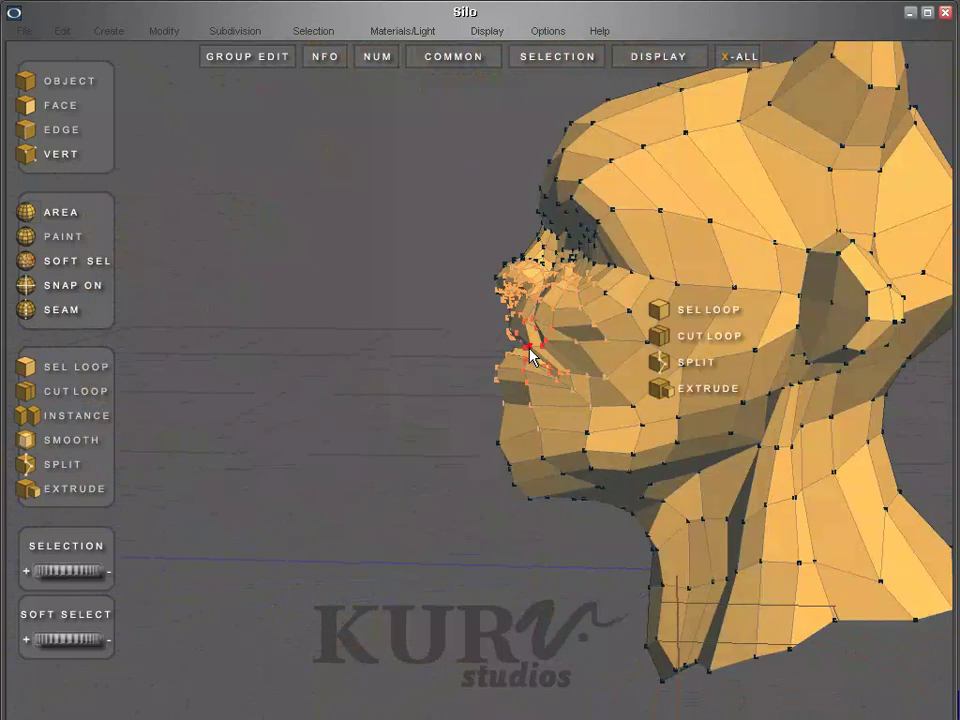
- Adjust the vertices around the lower lip, along the jaw edge below the ear and on the side of the neck
middle_drag(527, 350, 636, 425)
click(577, 376)
click(530, 384)
click(566, 374)
click(558, 312)
click(550, 310)
click(641, 396)
click(644, 406)
click(662, 377)
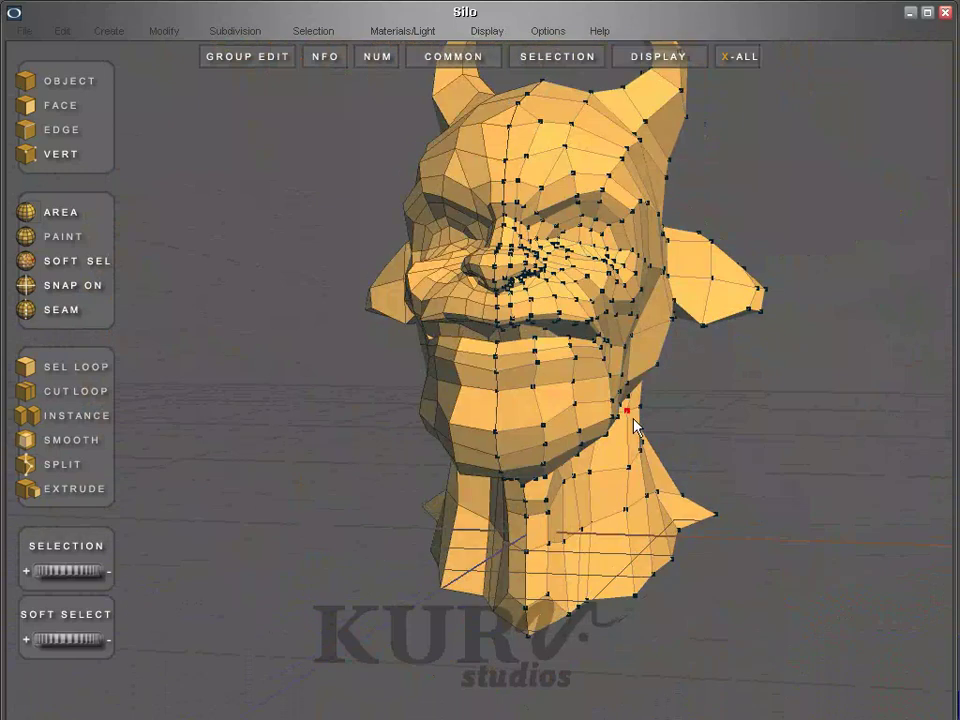
click(669, 326)
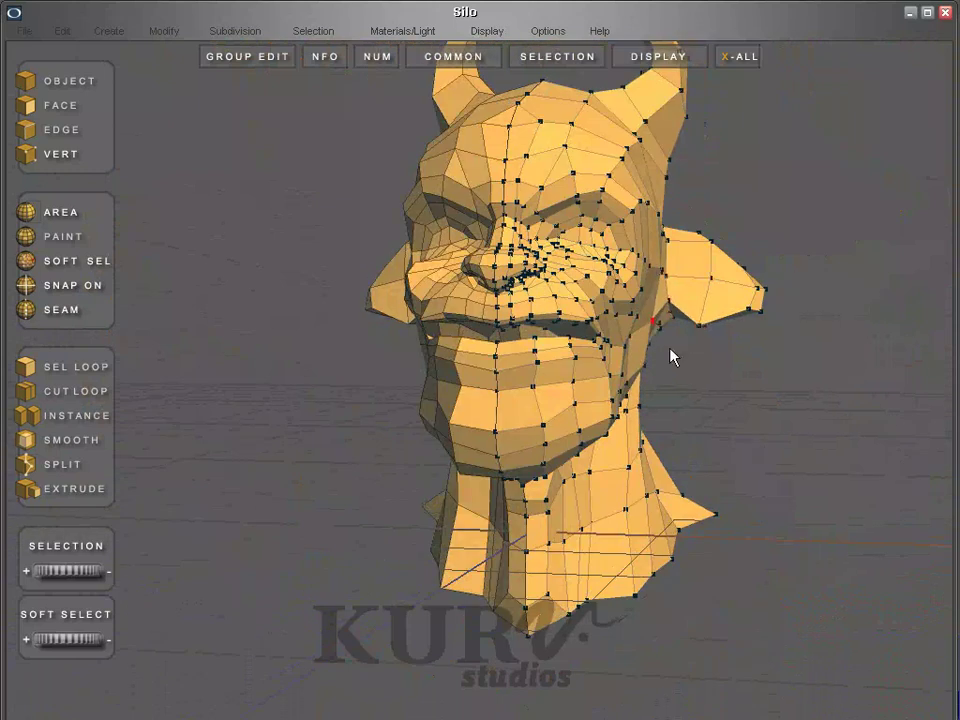
- Disable soft selection and reposition individual vertices on the temple at the side of the head
middle_drag(671, 356, 361, 333)
click(642, 377)
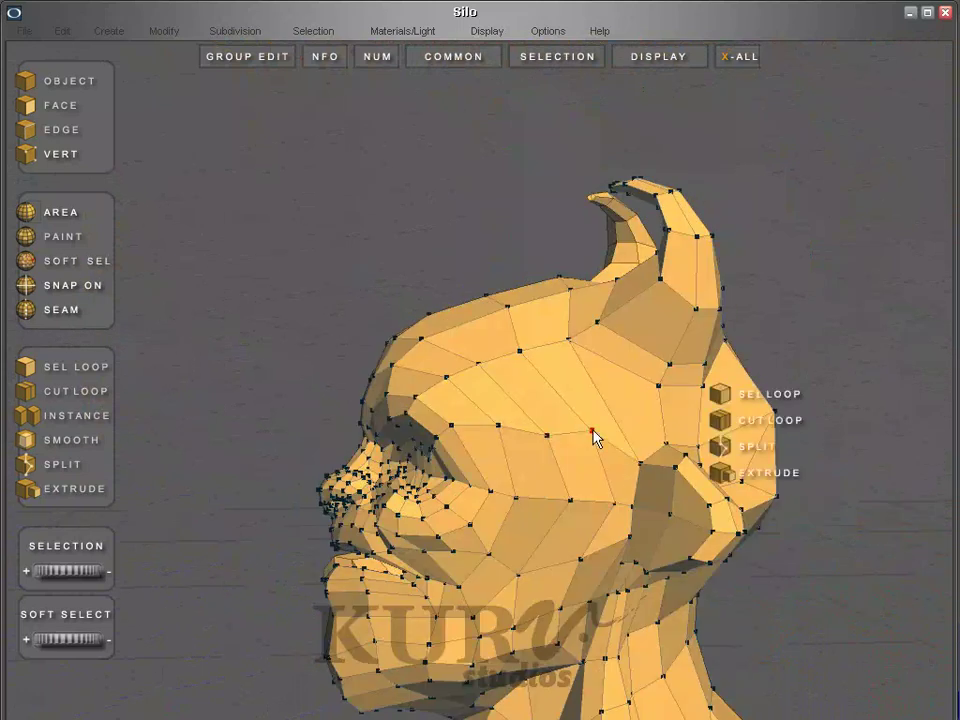
middle_drag(540, 491, 632, 437)
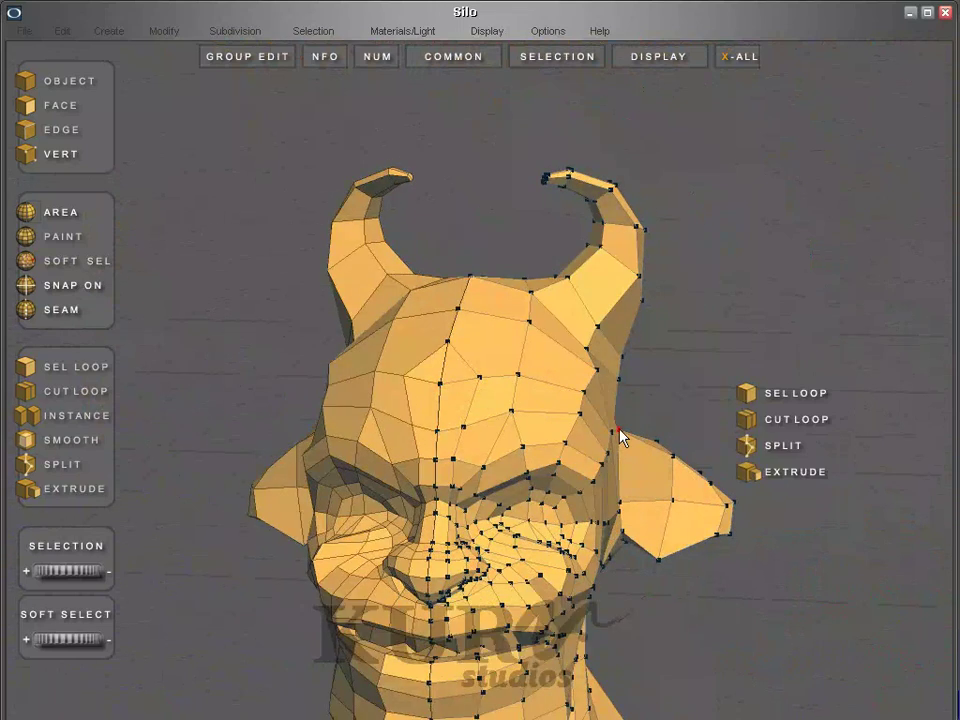
middle_drag(555, 433, 418, 383)
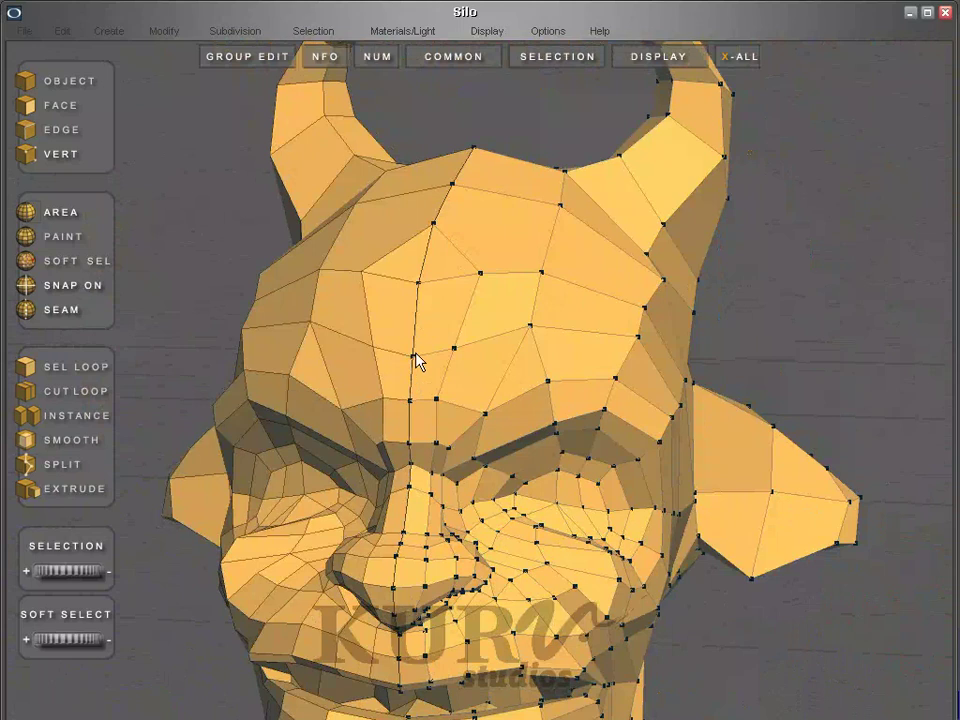
- Cut a new line of edges with the Split tool from the forehead's centre line across to the temple above the ear
middle_drag(392, 326, 357, 212)
right_click(328, 236)
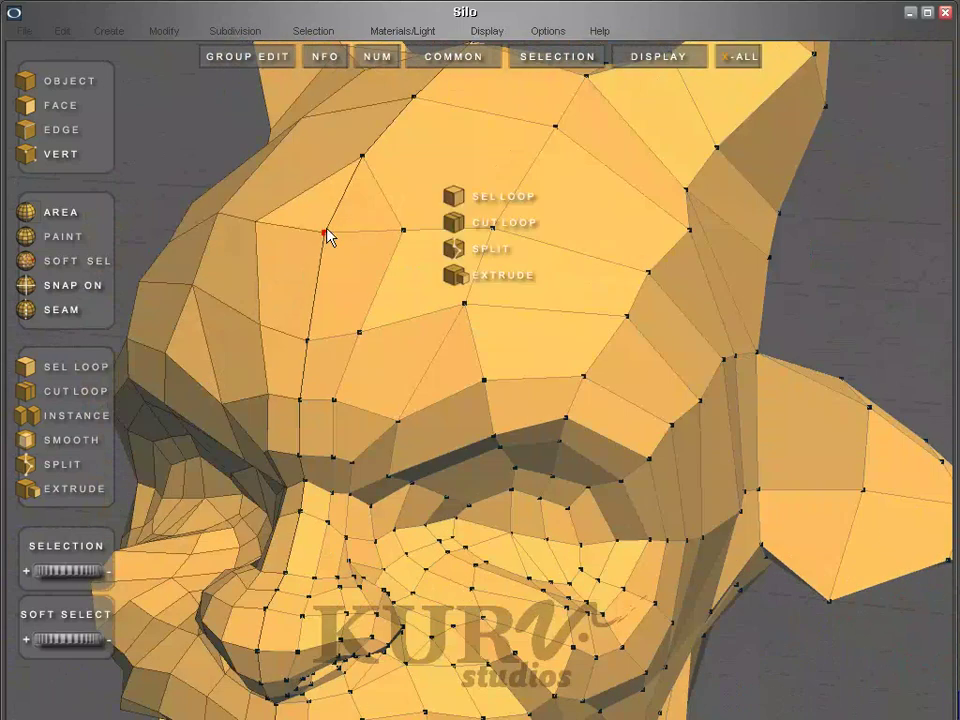
middle_drag(321, 283, 324, 321)
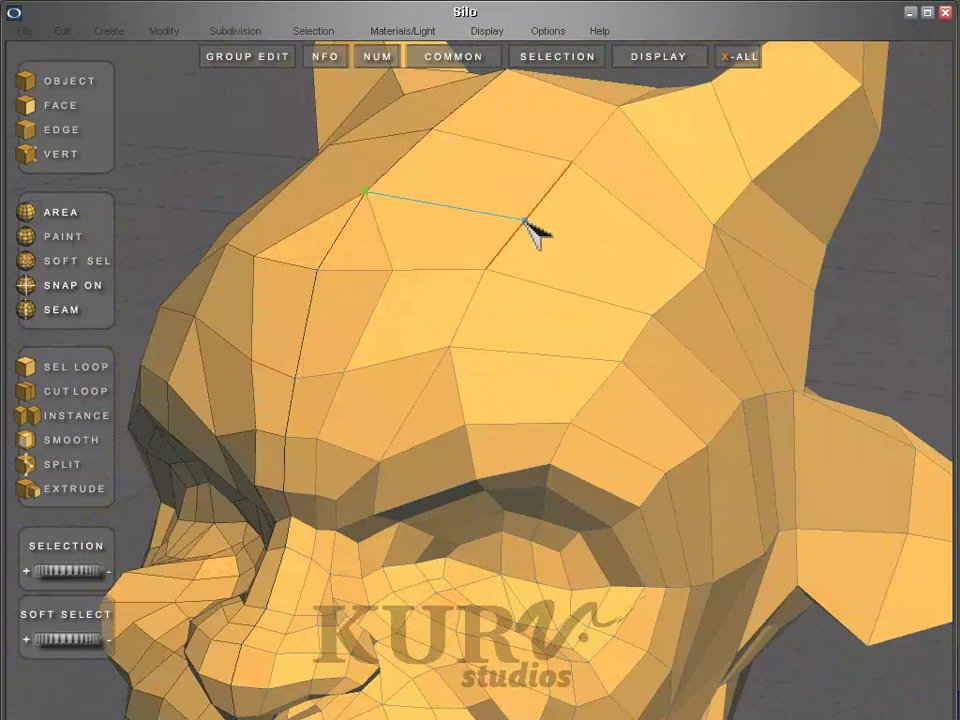
middle_drag(531, 227, 489, 287)
middle_drag(627, 295, 589, 396)
click(595, 373)
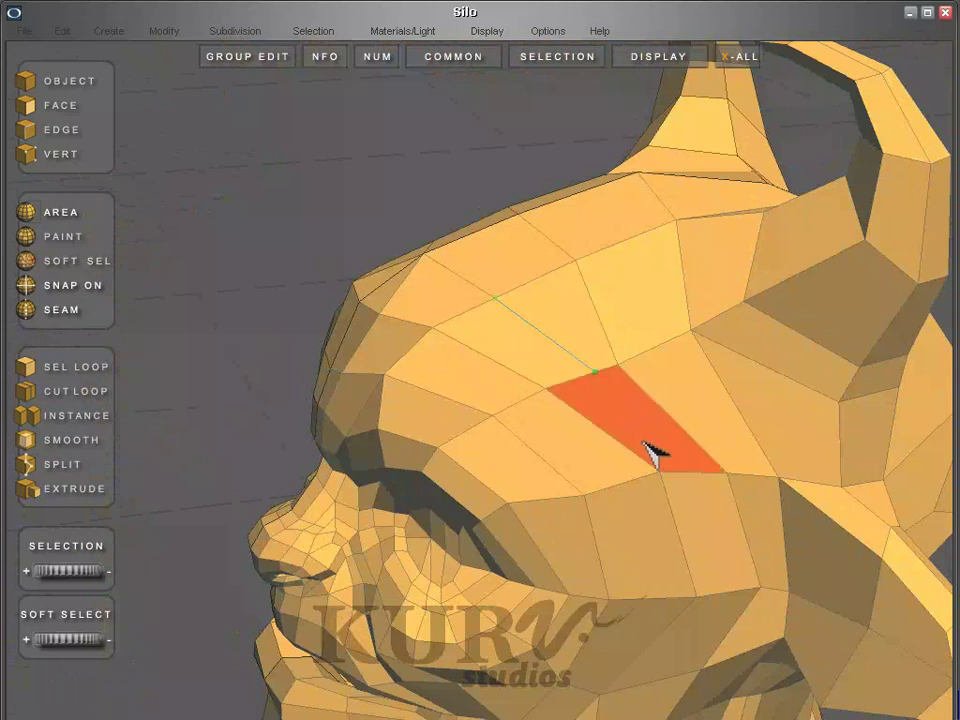
click(662, 476)
- Extend the inner forehead edge line up to the centre line with the Split tool and delete the old diagonal edge below it
mouse_move(461, 450)
middle_down()
mouse_move(615, 456)
mouse_move(515, 432)
mouse_move(467, 442)
middle_up()
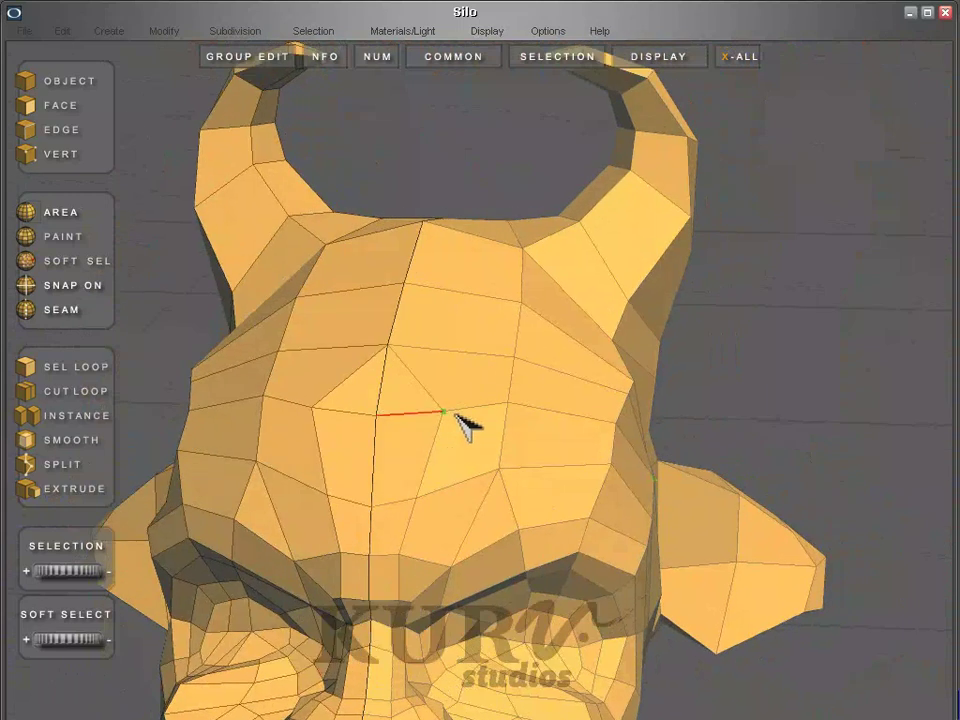
click(456, 413)
click(458, 351)
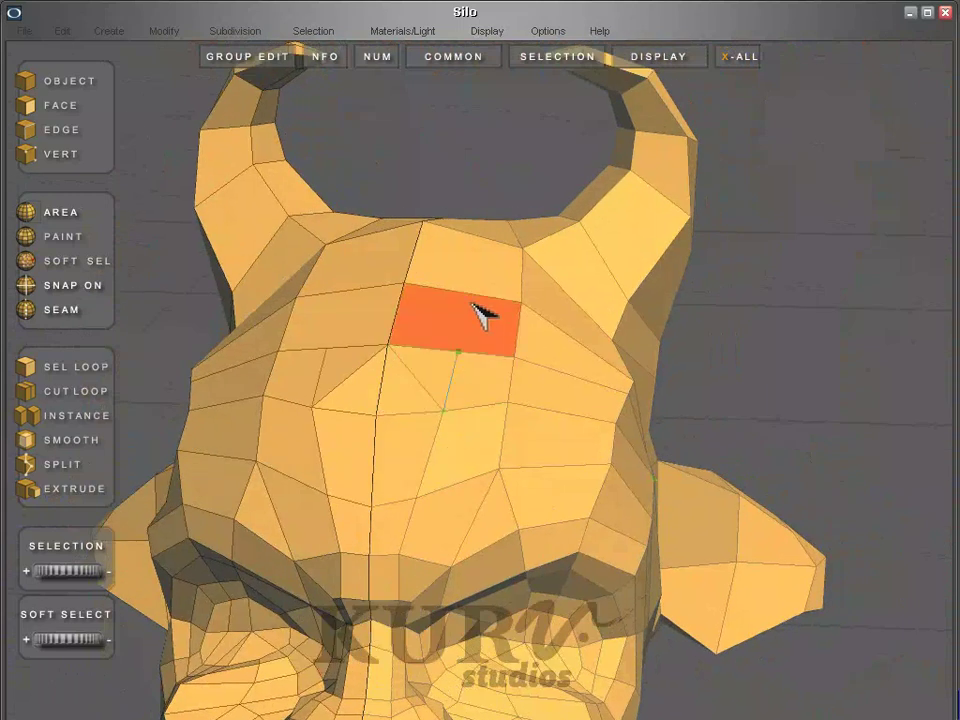
click(404, 286)
key(Delete)
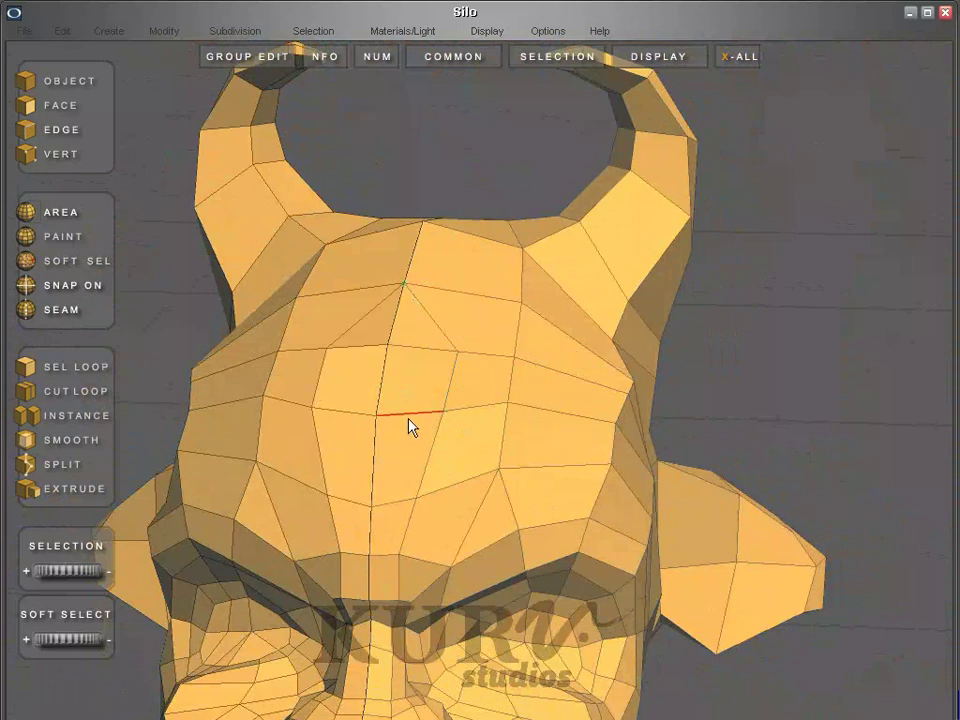
- Reposition the forehead vertices beside the centre line to even out the new topology
middle_drag(414, 444, 300, 466)
key(a)
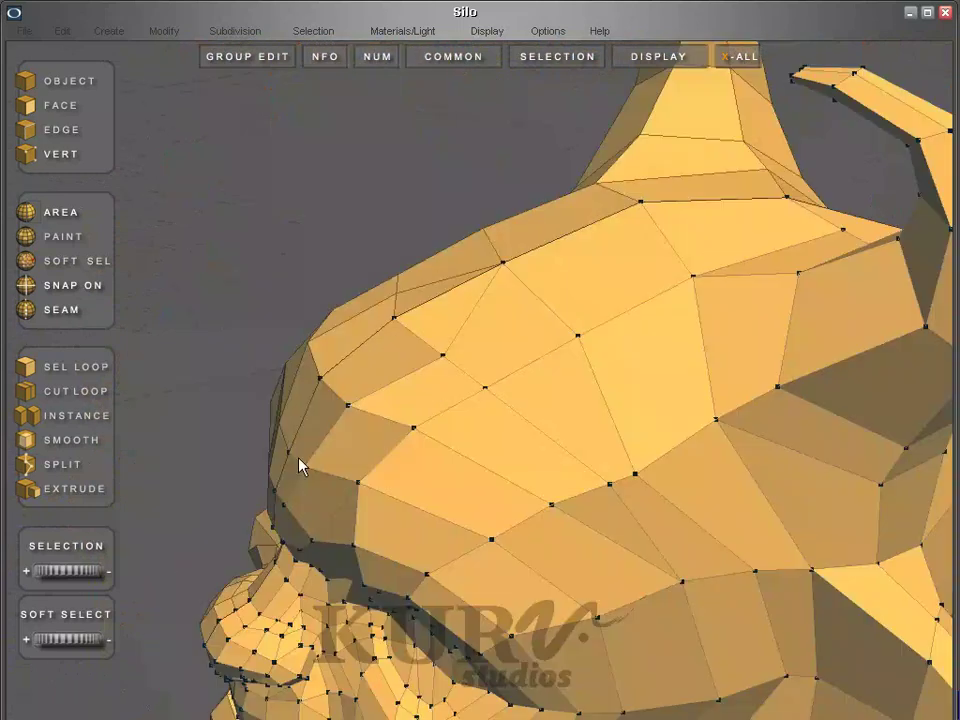
mouse_move(347, 410)
middle_down()
mouse_move(300, 456)
mouse_move(332, 396)
middle_up()
right_click(343, 401)
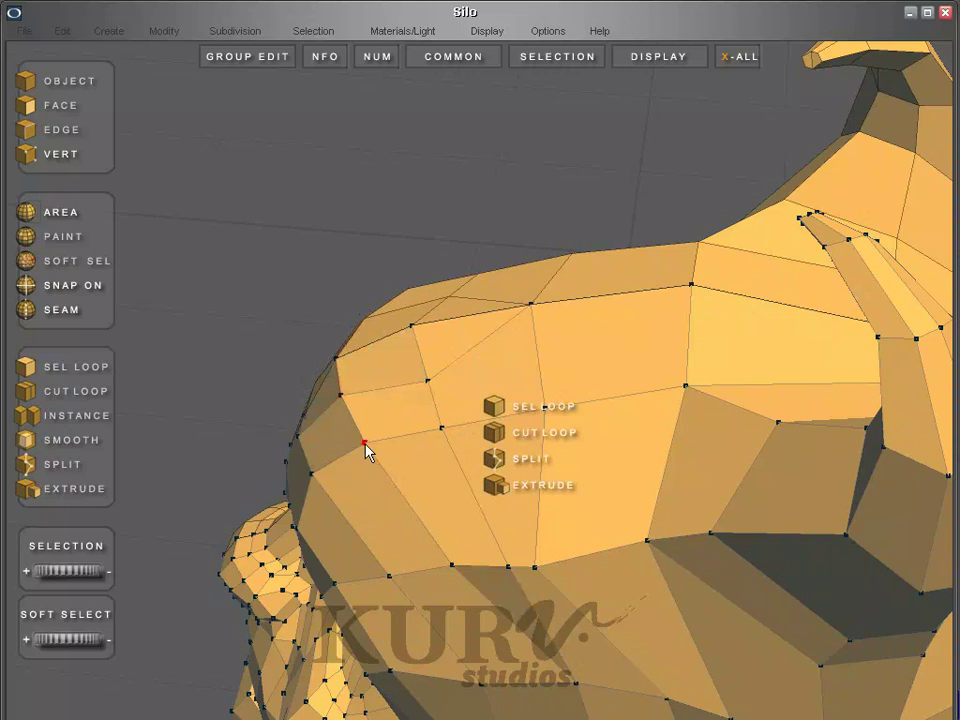
middle_drag(365, 450, 360, 497)
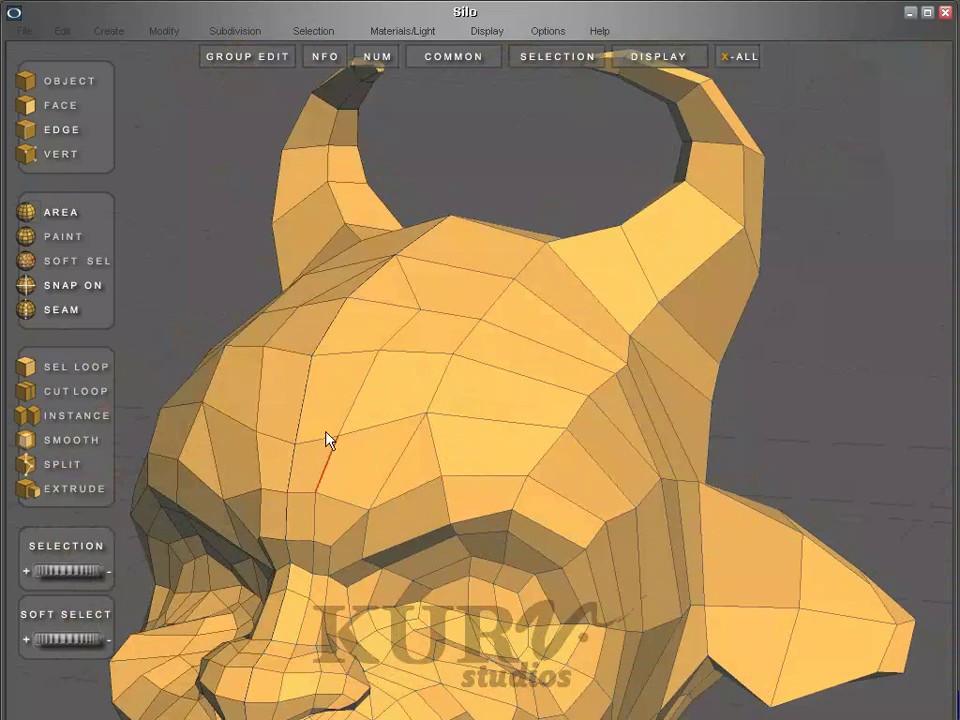
- Select the strip of faces running from the forehead's centre to the temple and divide it lengthwise with two cut loops
right_drag(354, 386, 397, 415)
click(384, 407)
key(f)
click(362, 395)
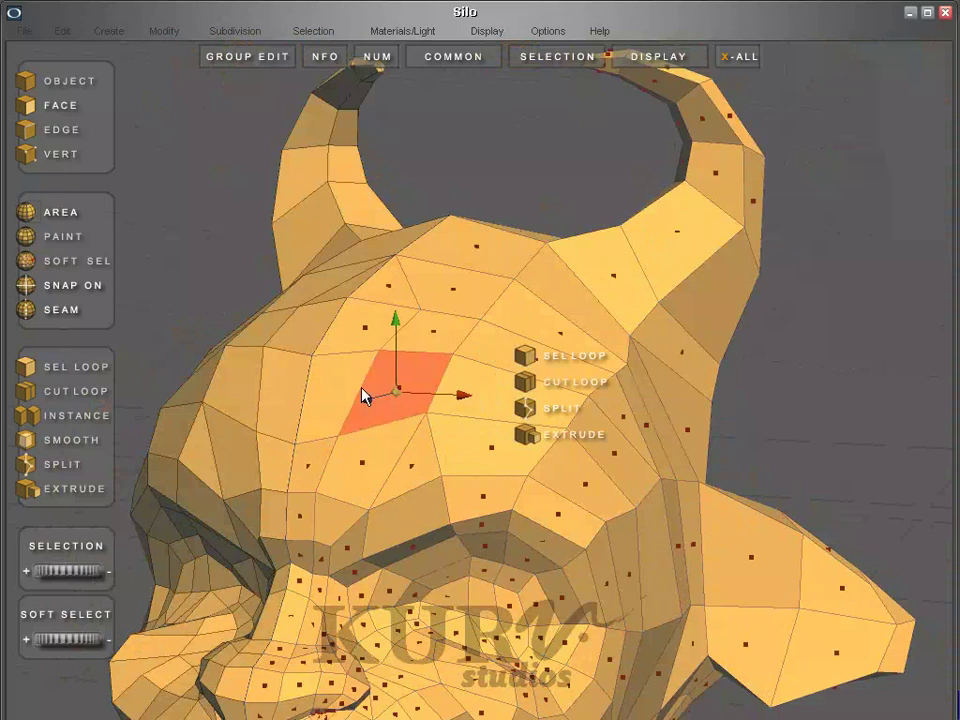
shift+click(354, 392)
shift+click(467, 392)
middle_drag(482, 476, 365, 466)
shift+click(585, 462)
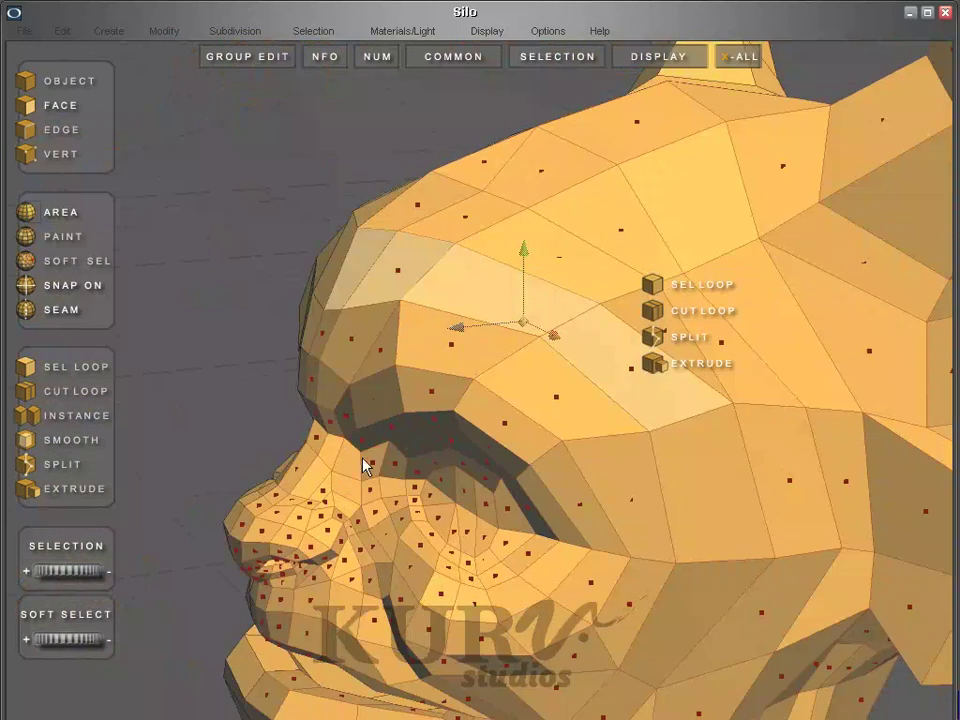
shift+click(450, 445)
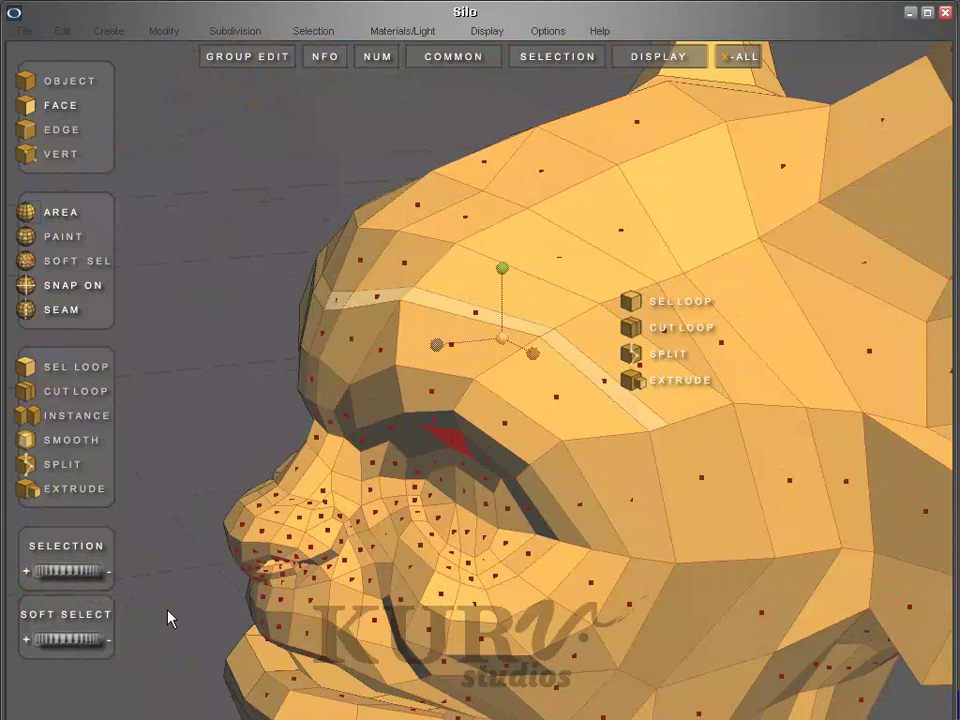
double_click(615, 360)
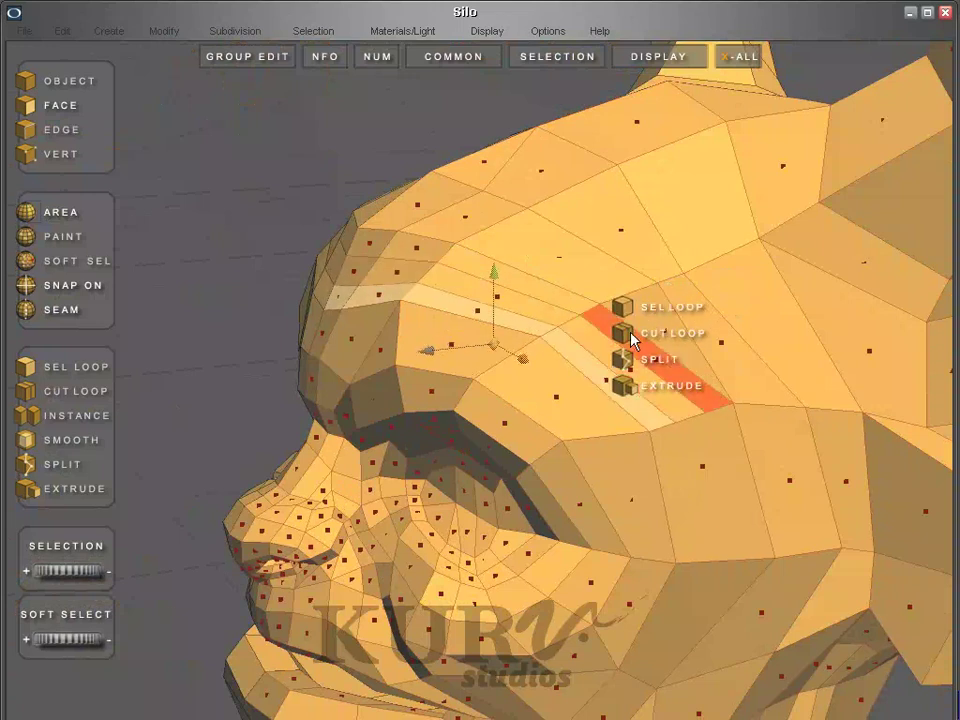
- Select the band of faces between the eye corner and the ear and cut a loop lengthwise through it
middle_drag(570, 452, 317, 450)
click(328, 443)
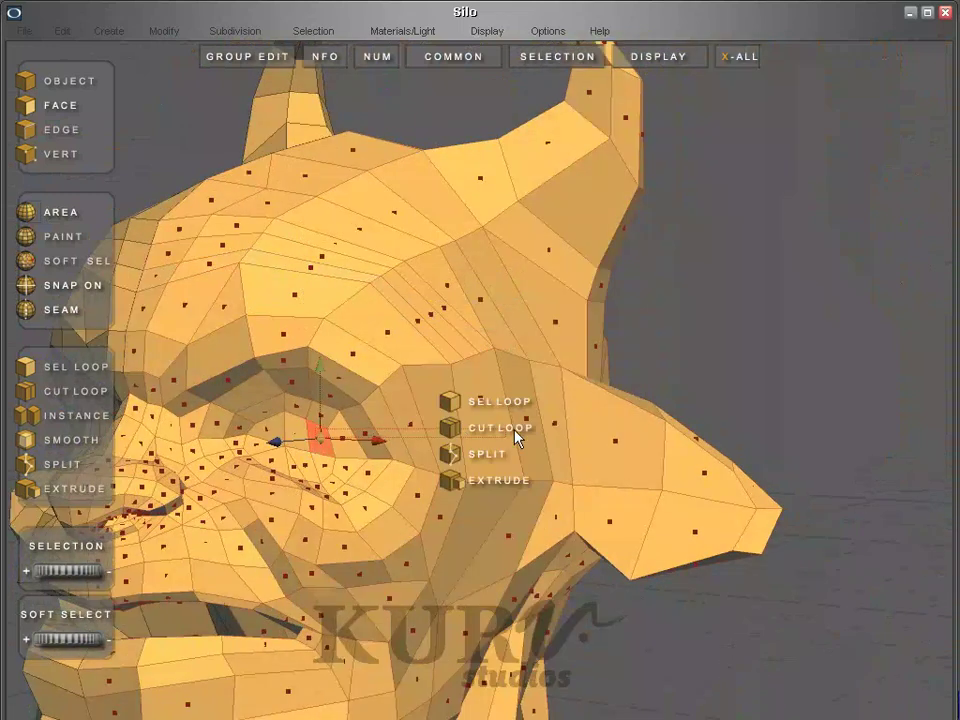
middle_drag(614, 440, 497, 440)
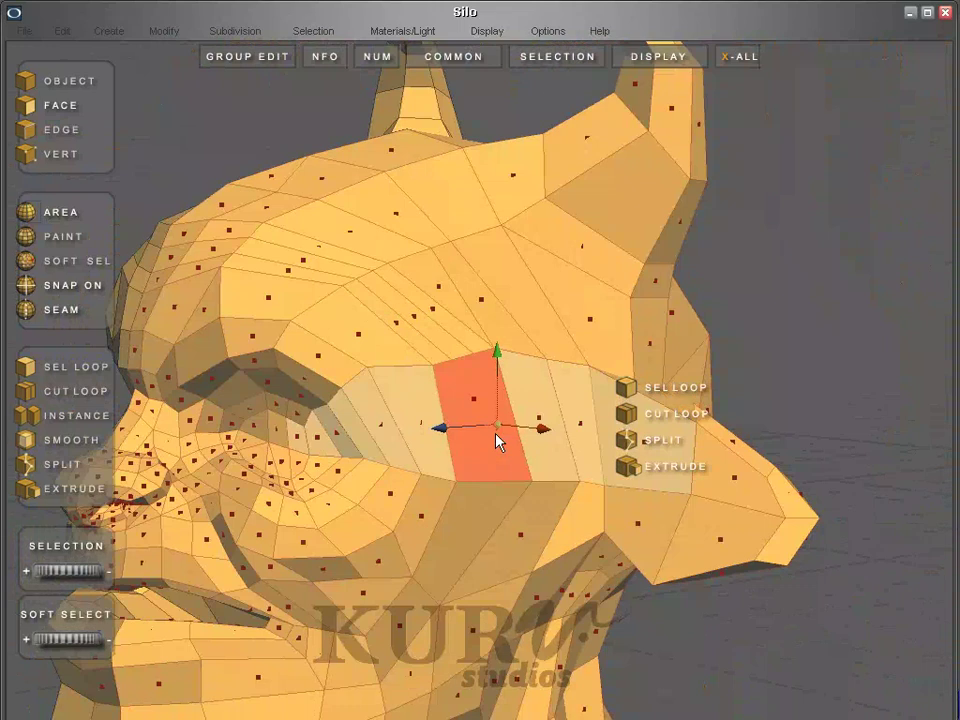
click(497, 445)
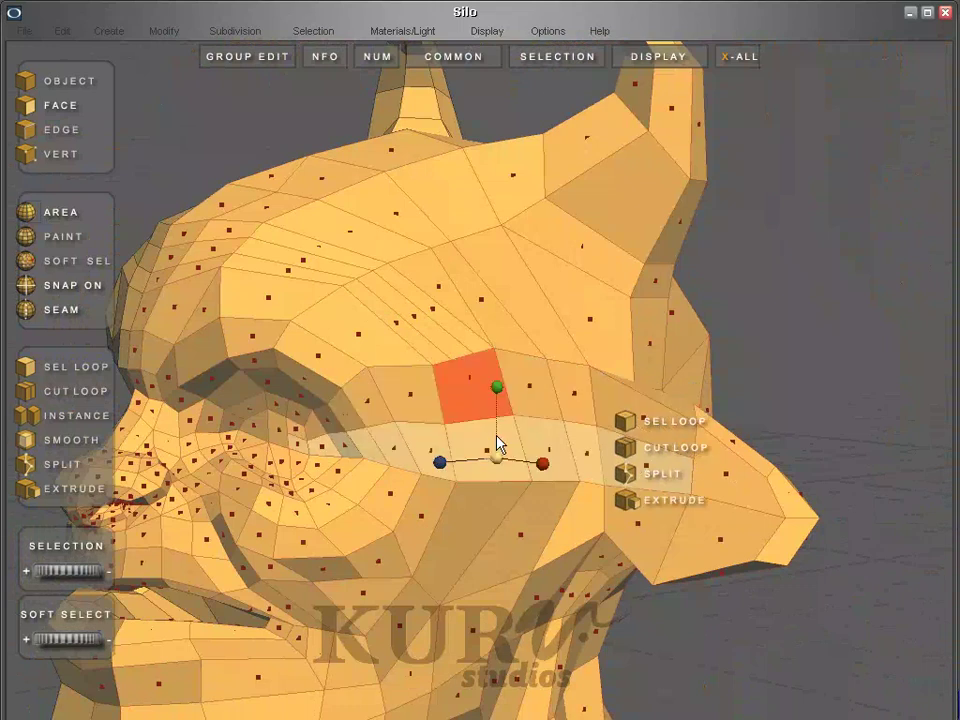
key(w)
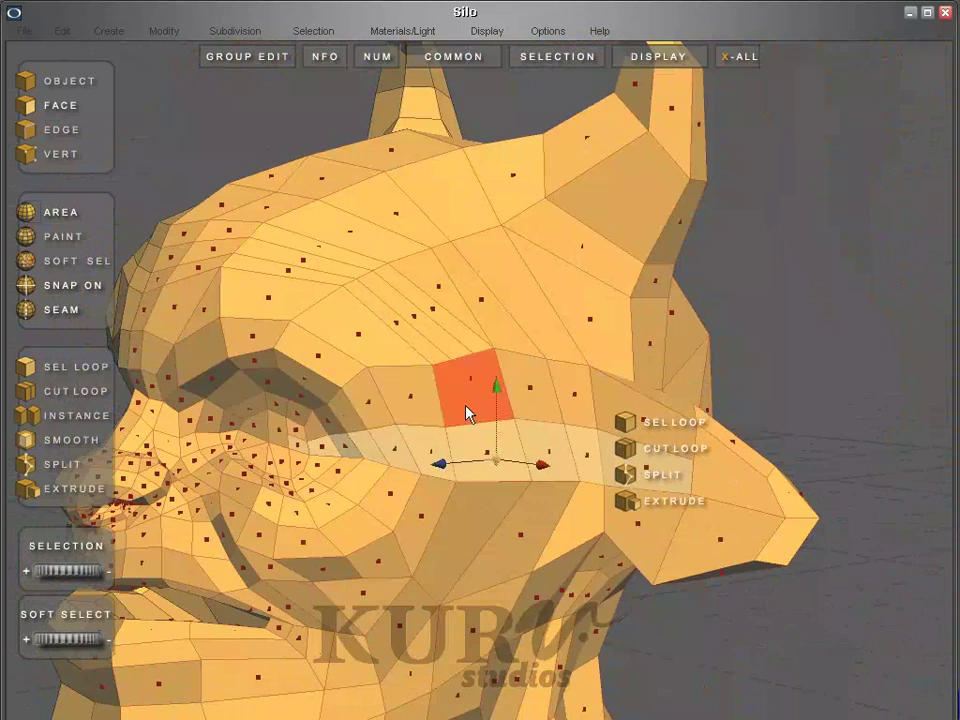
- Split the upper temple face with an edge from its lower front corner to the rear forehead cut on its upper edge
click(470, 413)
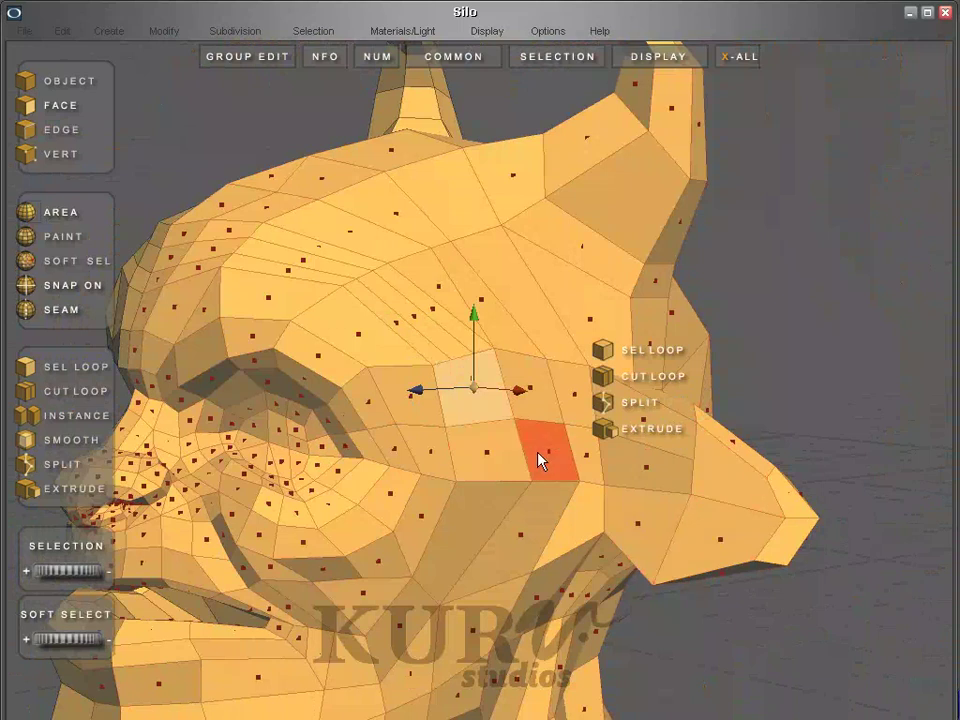
middle_drag(443, 402, 377, 437)
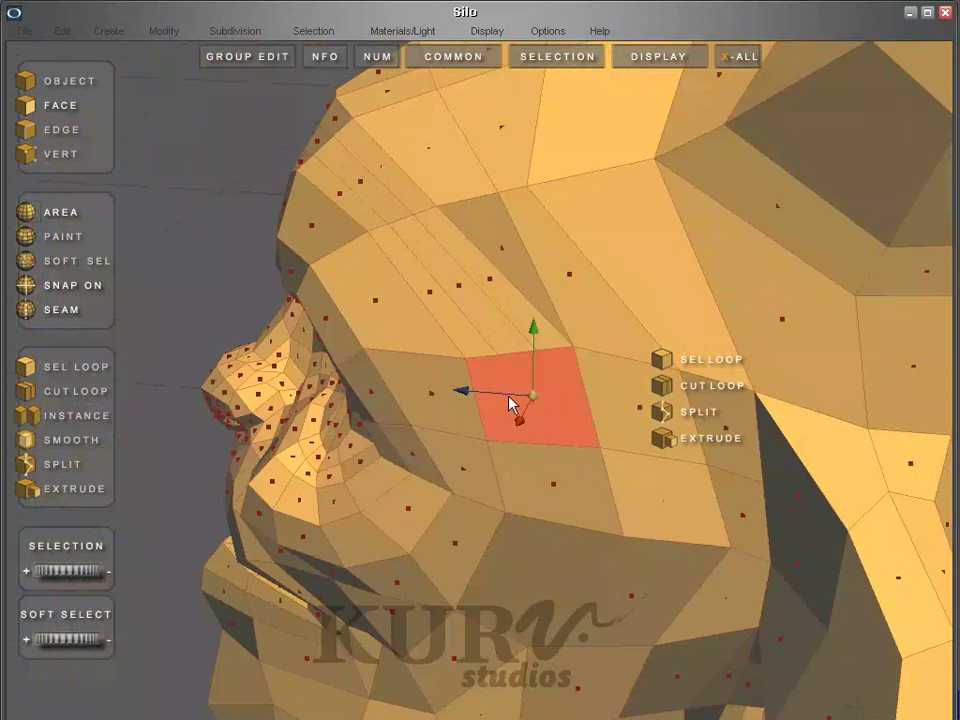
middle_drag(510, 403, 527, 396)
key(s)
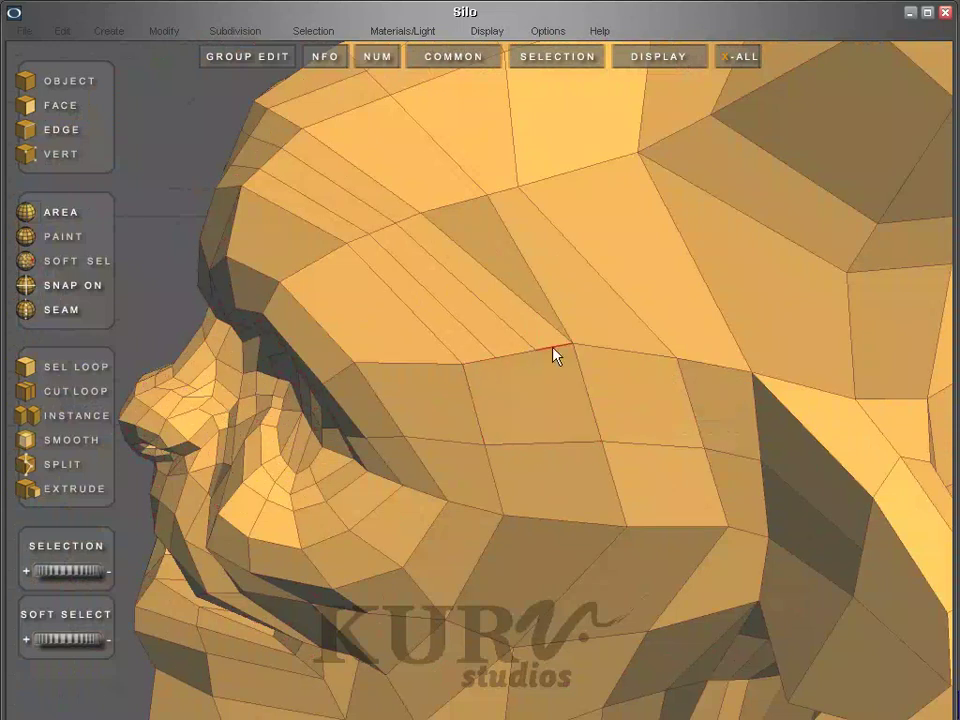
middle_drag(519, 393, 520, 425)
key(a)
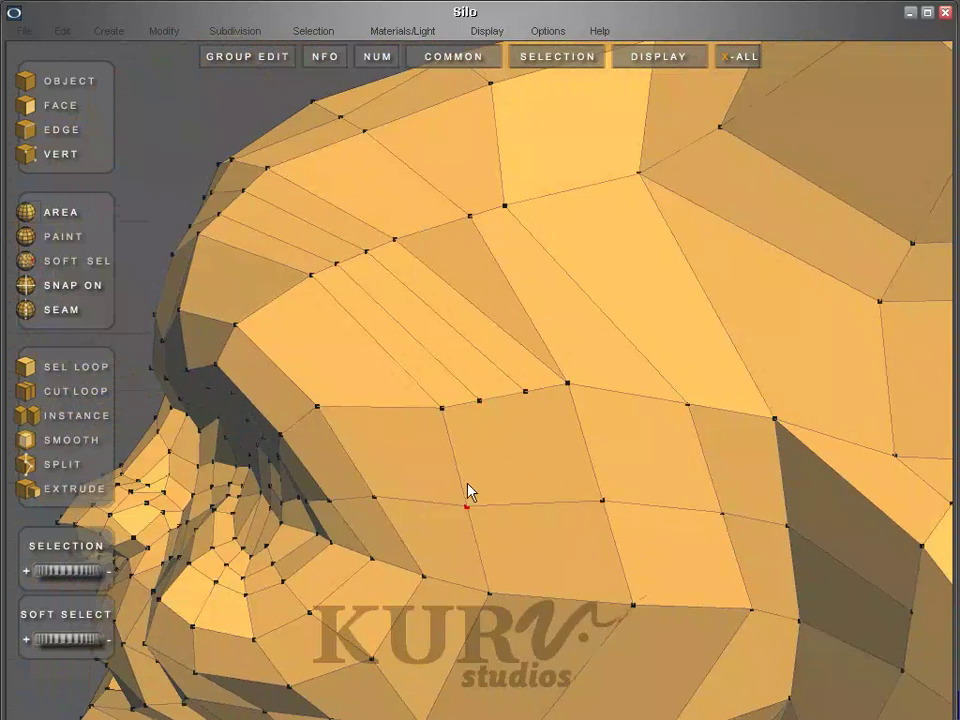
click(442, 408)
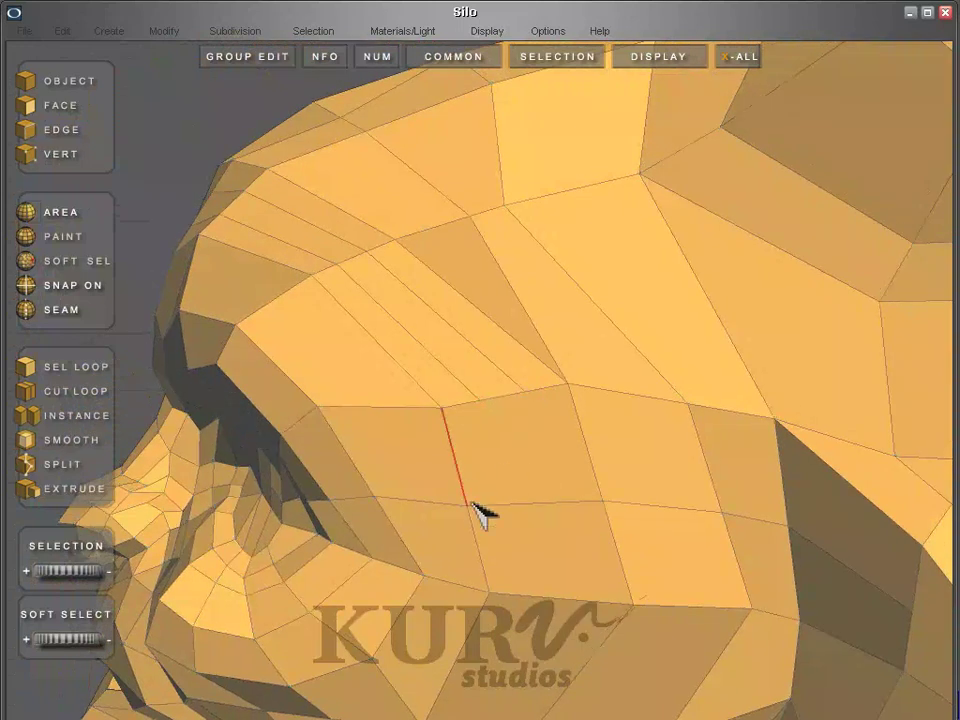
click(535, 391)
- Reposition the vertices at the temple ends and along the new forehead cuts to shape the crease
middle_drag(527, 461, 561, 505)
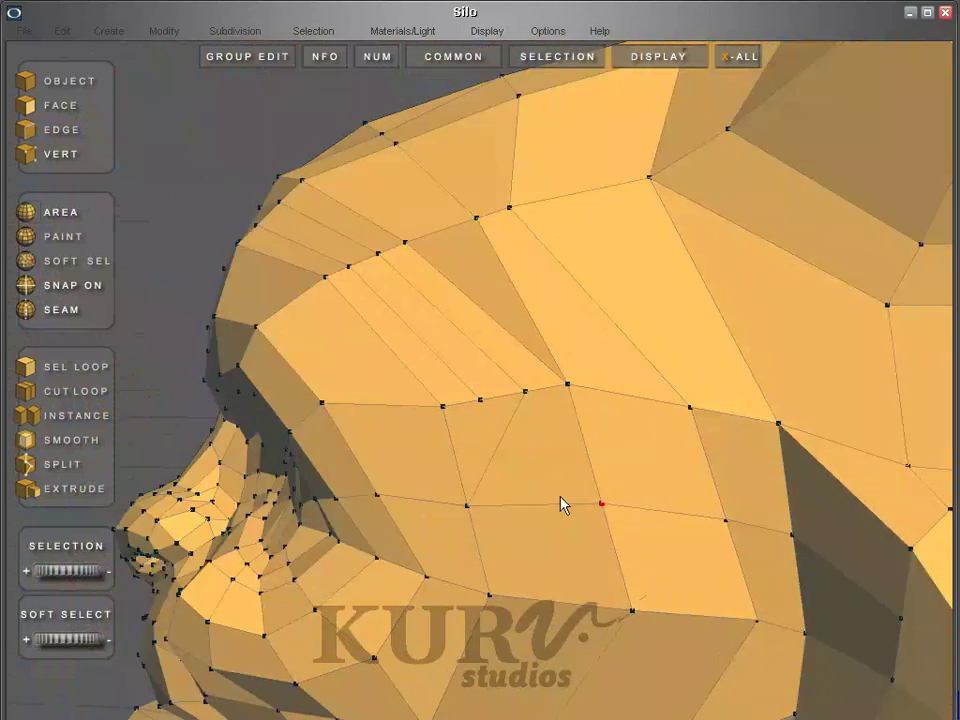
middle_drag(463, 426, 461, 311)
right_click(489, 403)
right_click(498, 492)
right_click(500, 440)
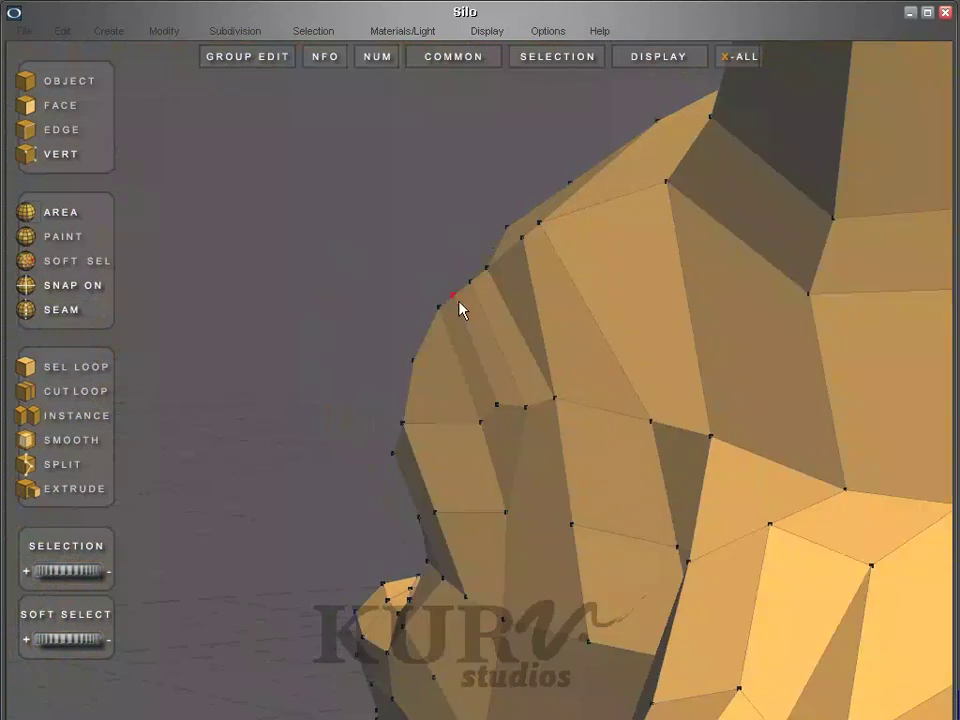
scroll(508, 339, up, 3)
middle_drag(508, 339, 399, 306)
scroll(481, 345, up, 3)
click(450, 364)
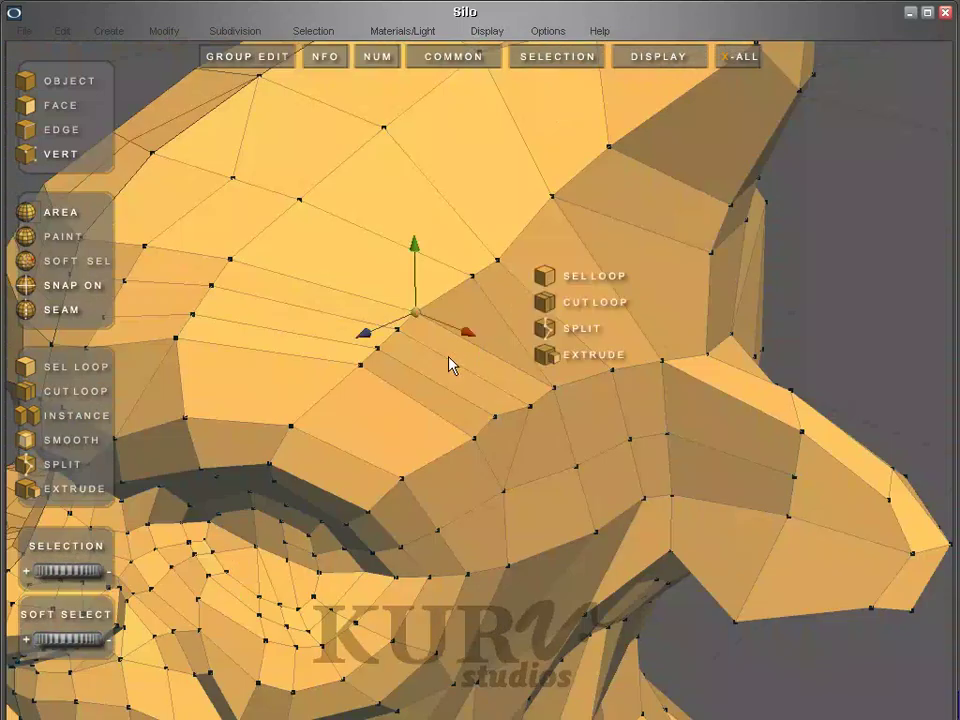
- Select the edges of the upper forehead cut from the centreline to the temple and reposition them with Slide
click(456, 364)
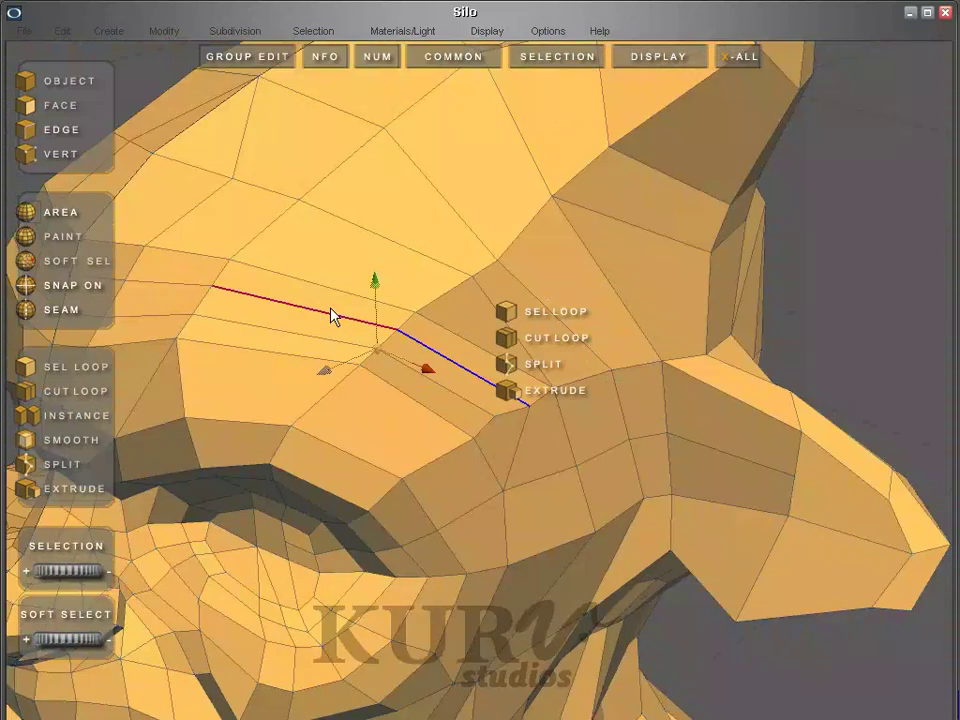
scroll(298, 339, down, 3)
middle_drag(298, 339, 284, 262)
click(164, 32)
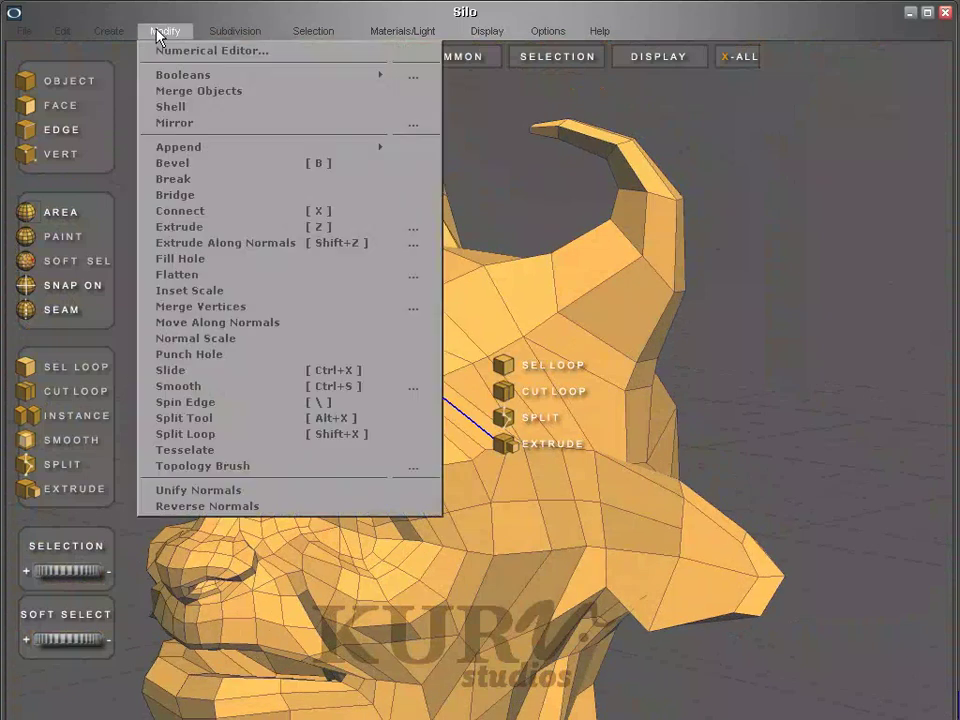
click(188, 372)
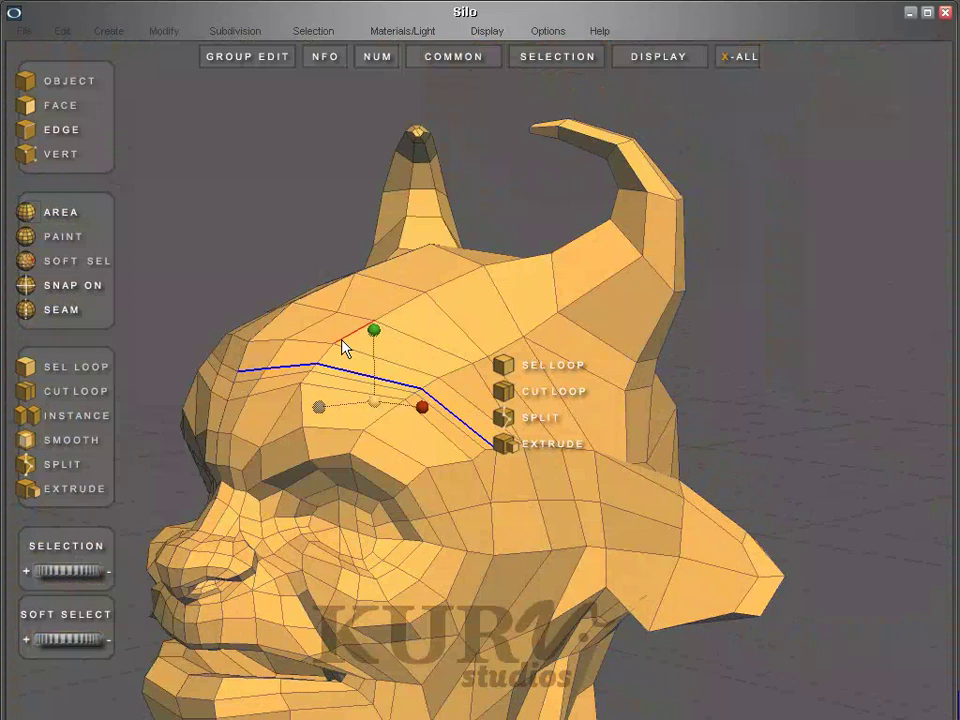
key(w)
right_drag(328, 358, 249, 414)
drag(265, 402, 429, 386)
mouse_move(429, 386)
right_down()
mouse_move(327, 391)
mouse_move(425, 442)
right_up()
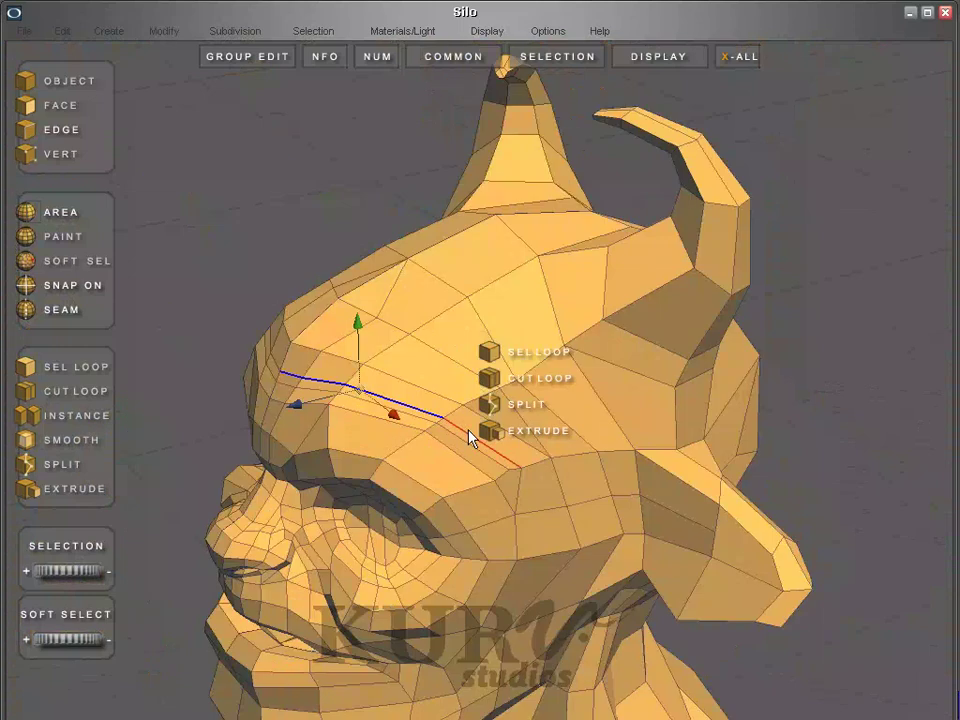
- Include the temple edge in the selected forehead cut and move the whole run up and back to shape the crease
click(470, 438)
right_drag(343, 429, 399, 343)
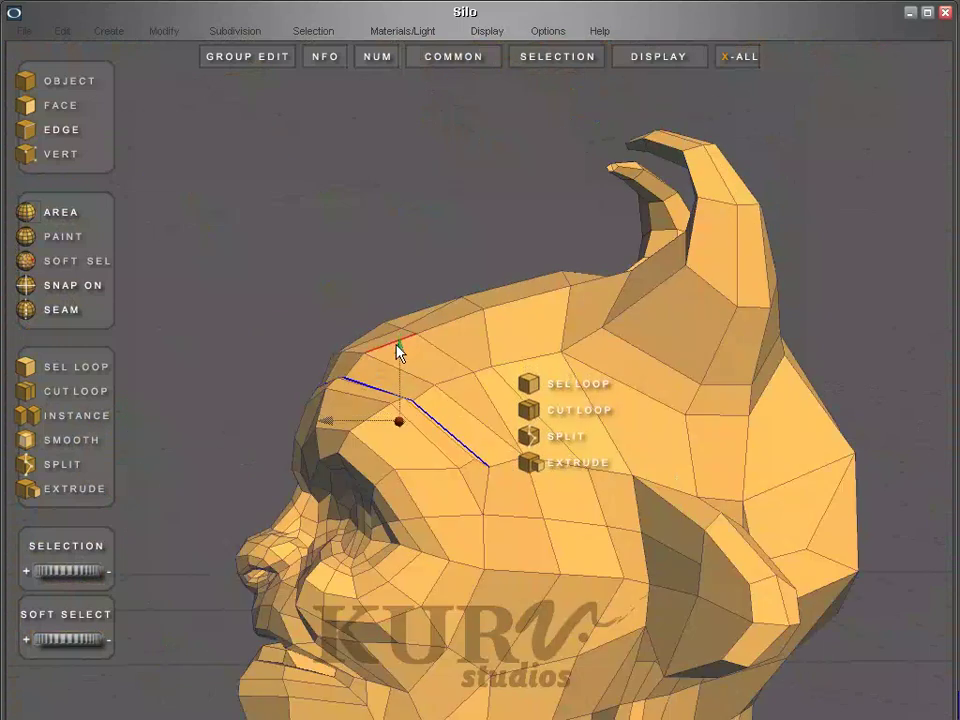
drag(392, 420, 415, 342)
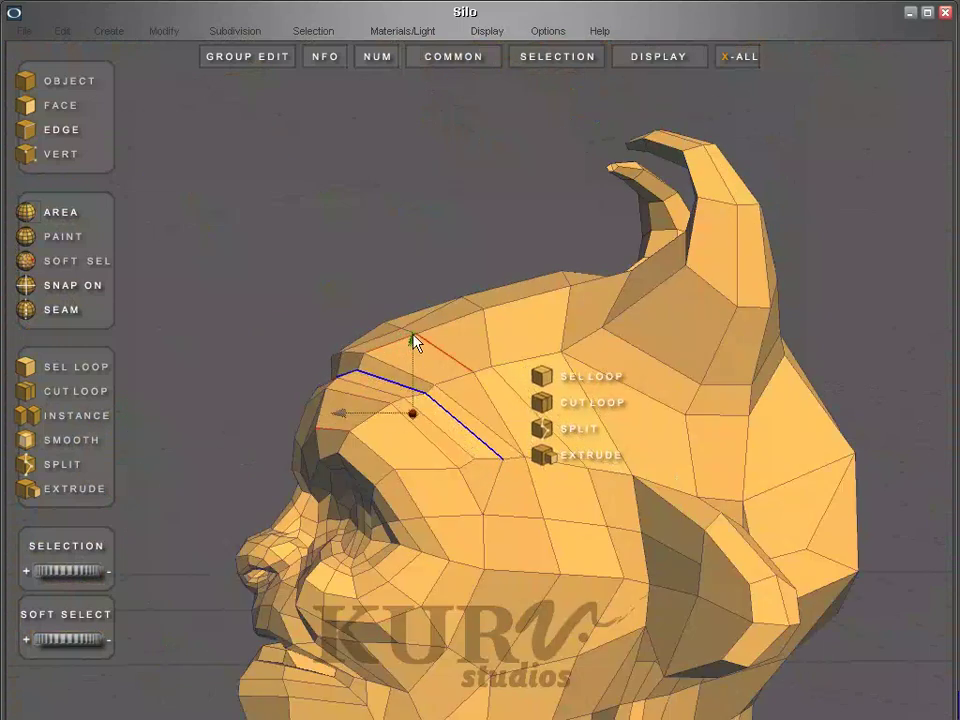
right_drag(411, 343, 390, 395)
drag(347, 420, 339, 420)
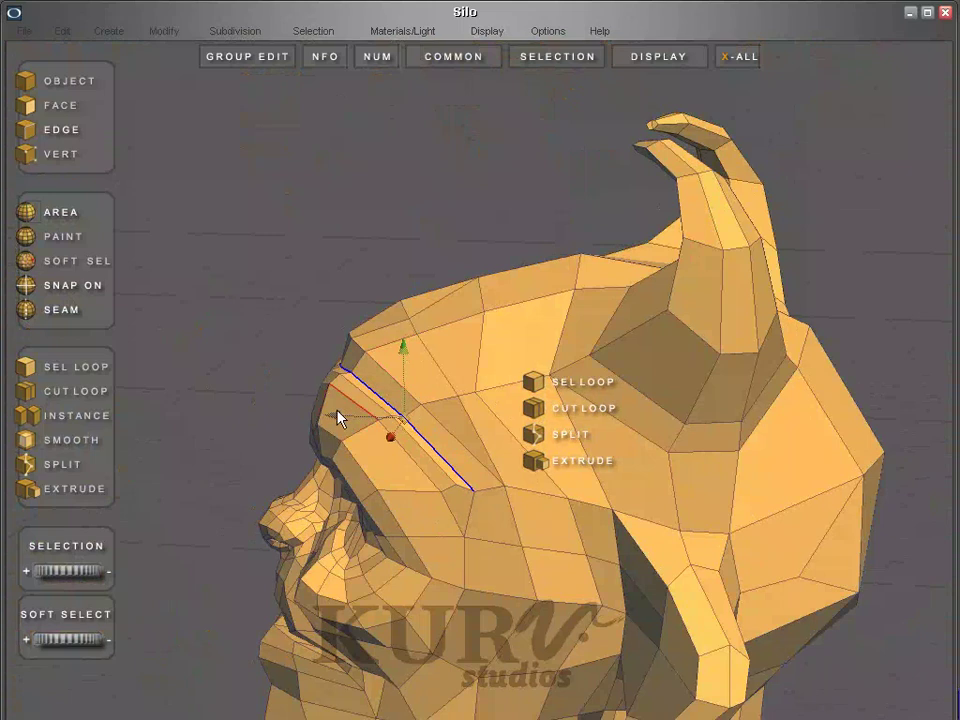
- Select the strip of faces just above the crease, from the forehead's centre to the temple, and divide it lengthwise with two cut loops
right_drag(332, 407, 540, 236)
click(513, 259)
click(510, 258)
key(space)
key(4)
scroll(493, 343, up, 5)
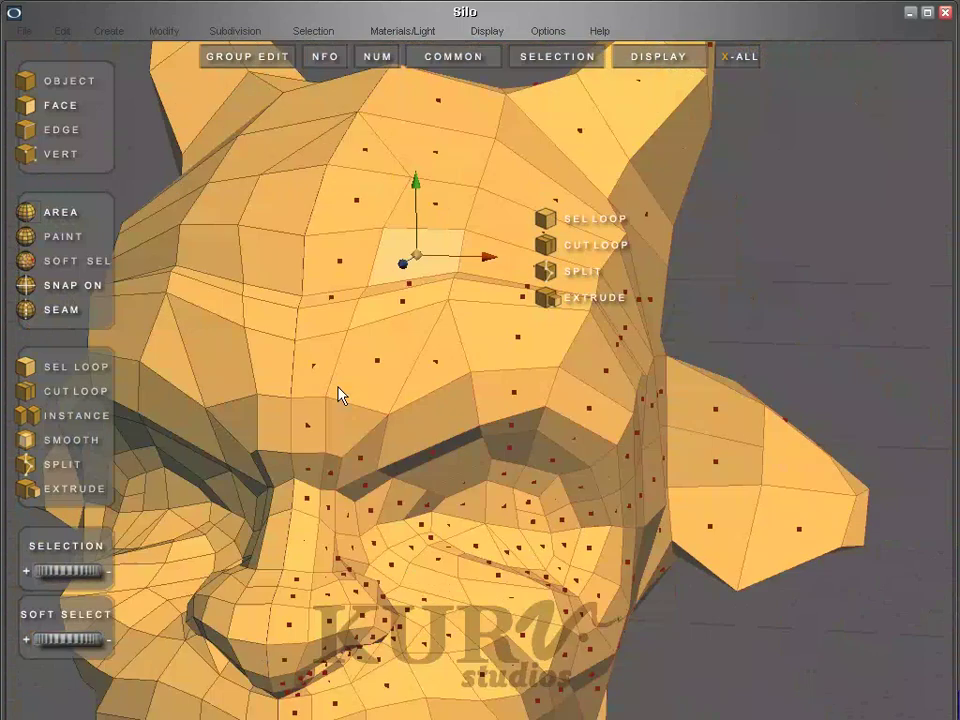
right_drag(340, 395, 343, 285)
shift+click(343, 285)
shift+click(489, 279)
scroll(620, 305, up, 2)
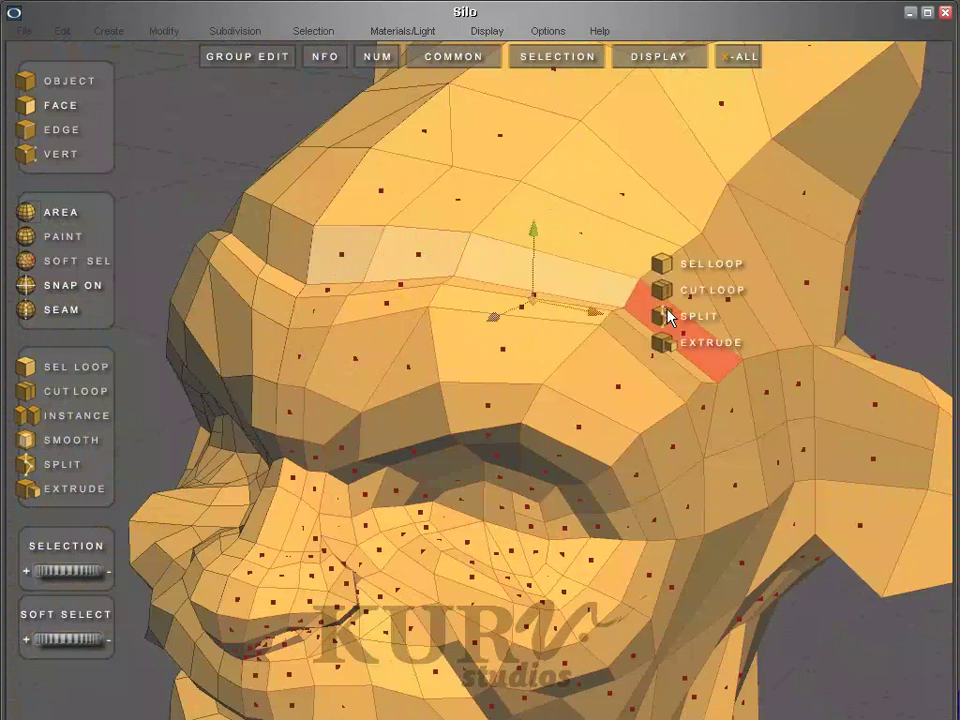
mouse_move(551, 300)
right_down()
mouse_move(460, 289)
mouse_move(557, 310)
mouse_move(549, 296)
right_up()
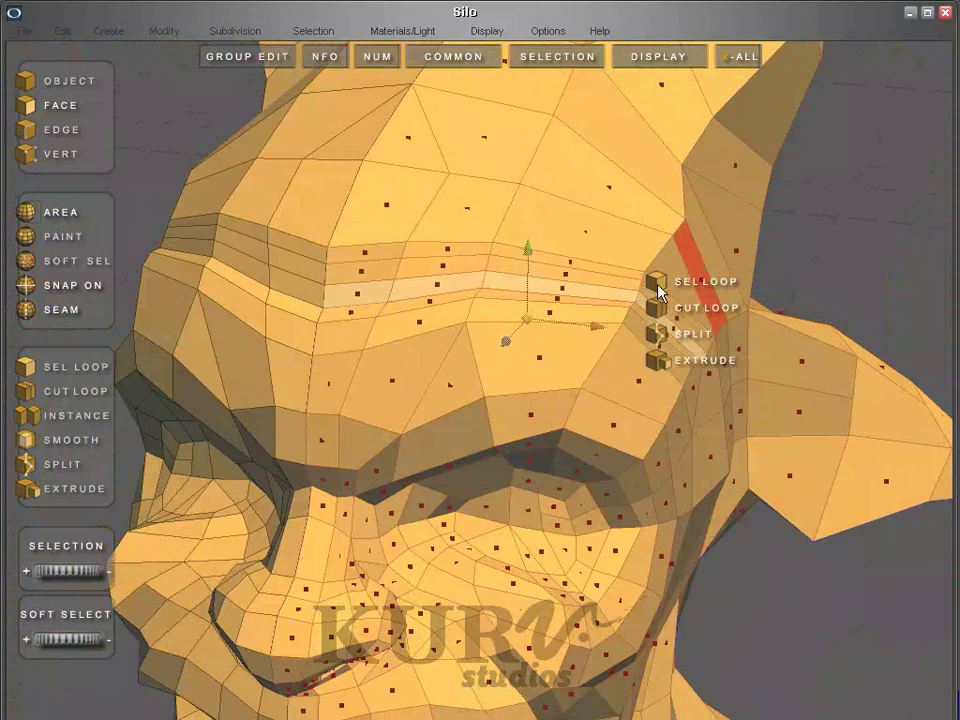
key(w)
- Connect the end vertex of the lower new cut at the temple to the rear lower corner vertex of the face below it
right_drag(681, 240, 296, 258)
scroll(414, 229, up, 10)
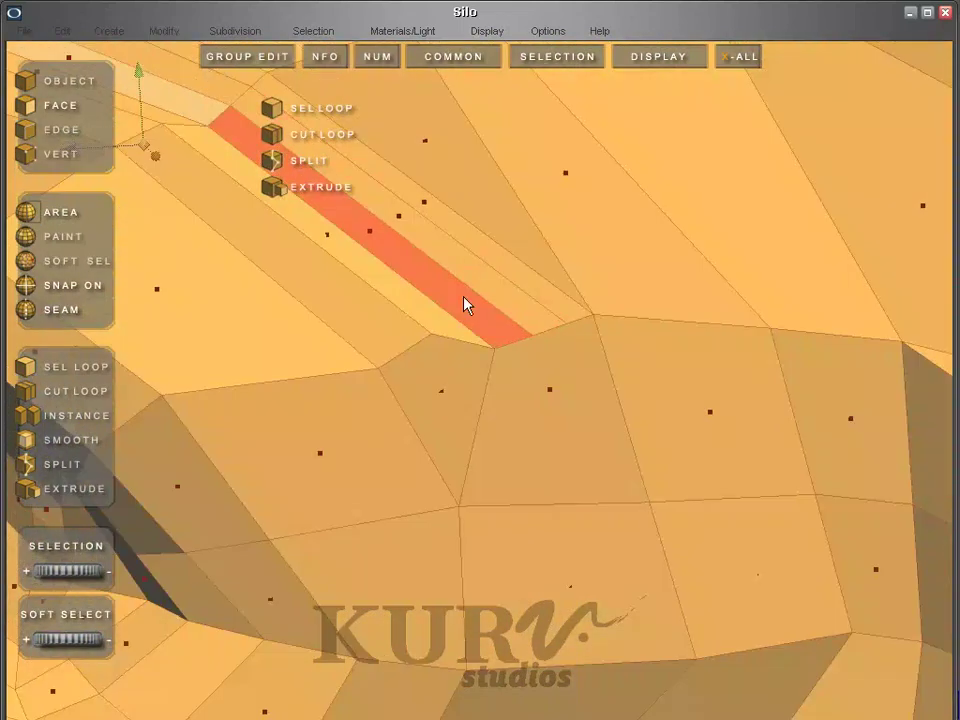
key(a)
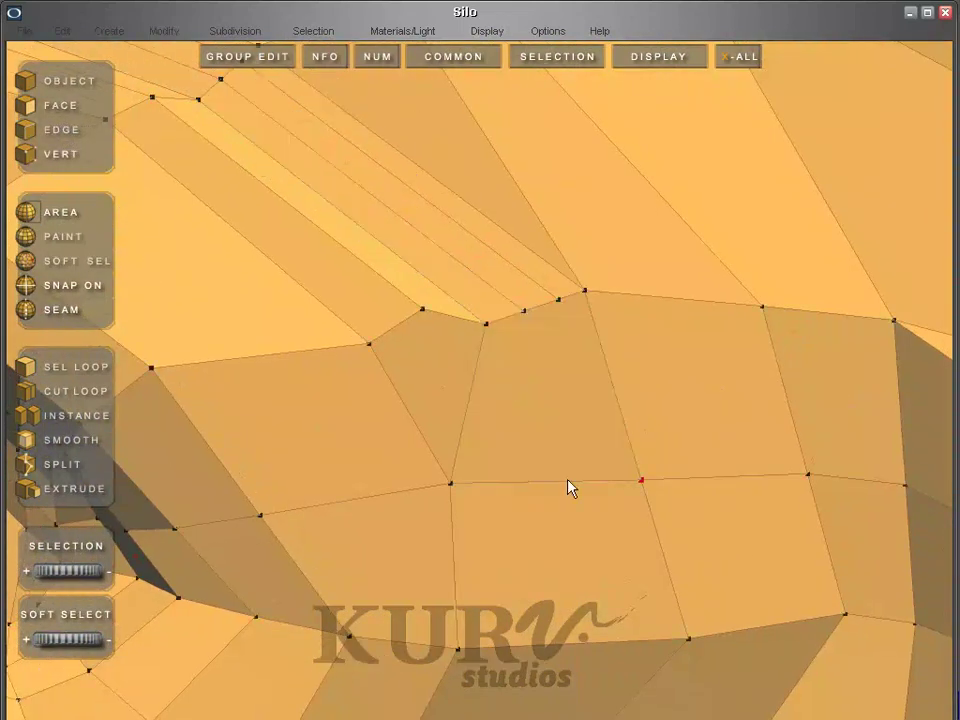
click(645, 486)
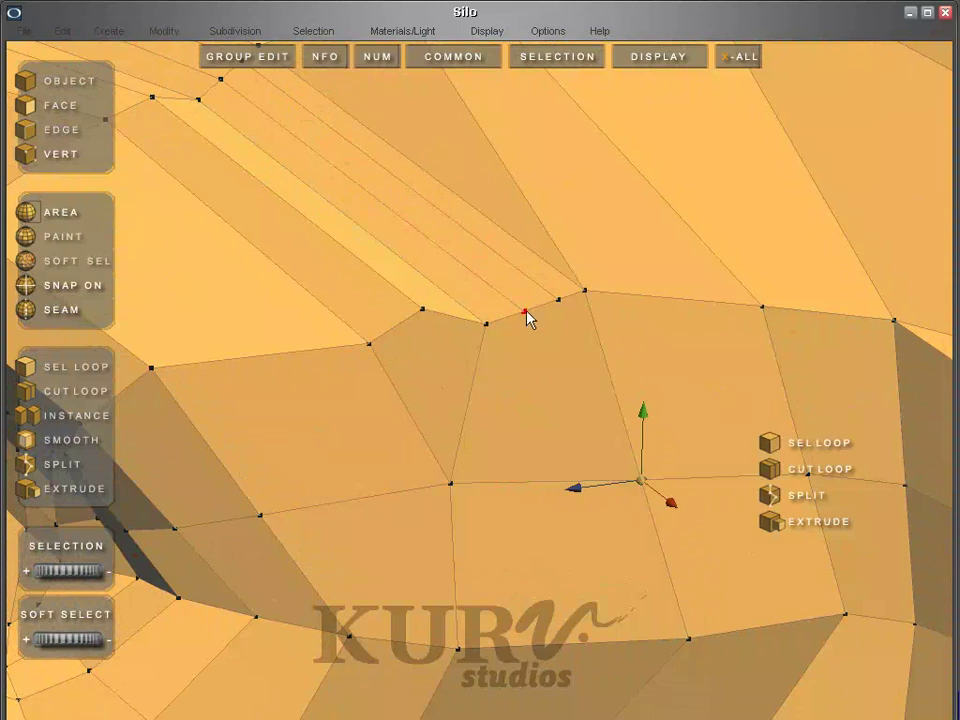
shift+click(524, 312)
right_click(529, 337)
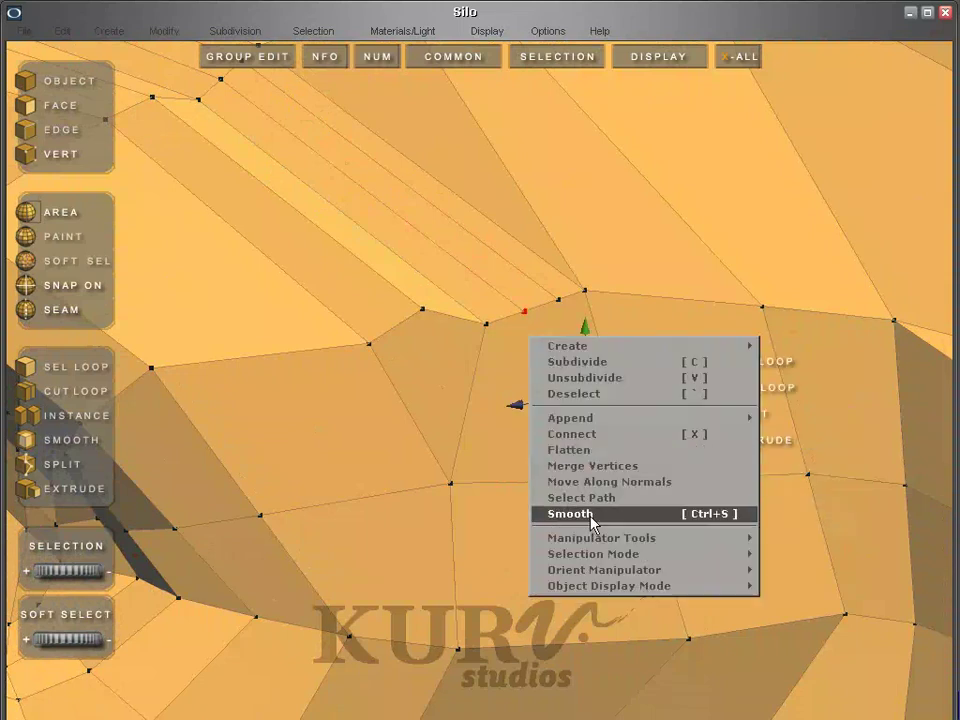
click(571, 436)
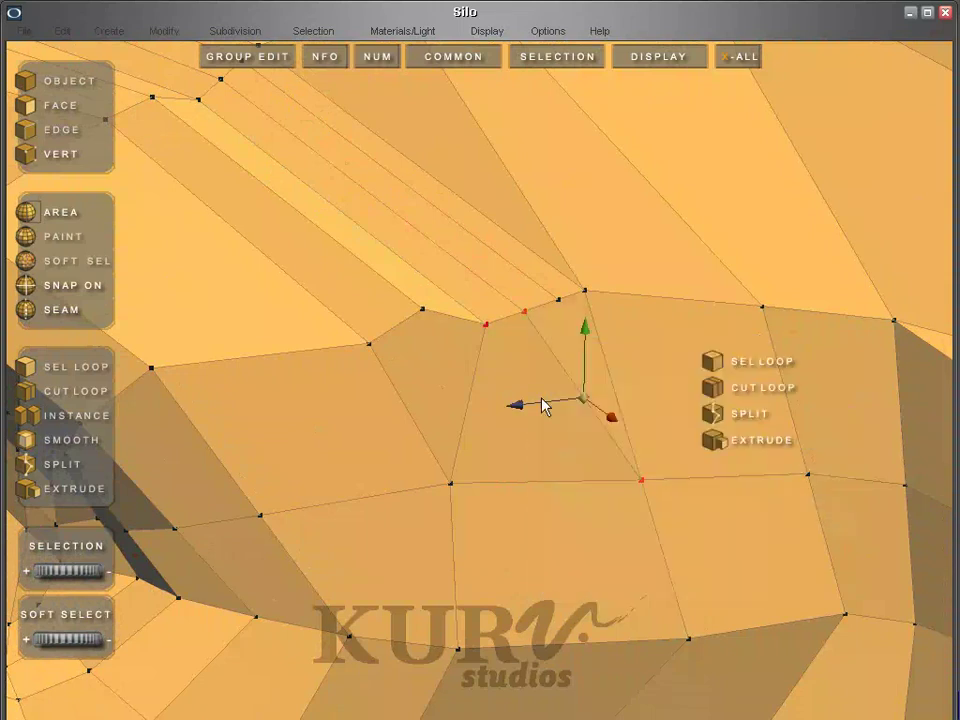
- Reposition the vertices at the temple ends of the new cuts to even out the faces around them
middle_drag(543, 405, 567, 410)
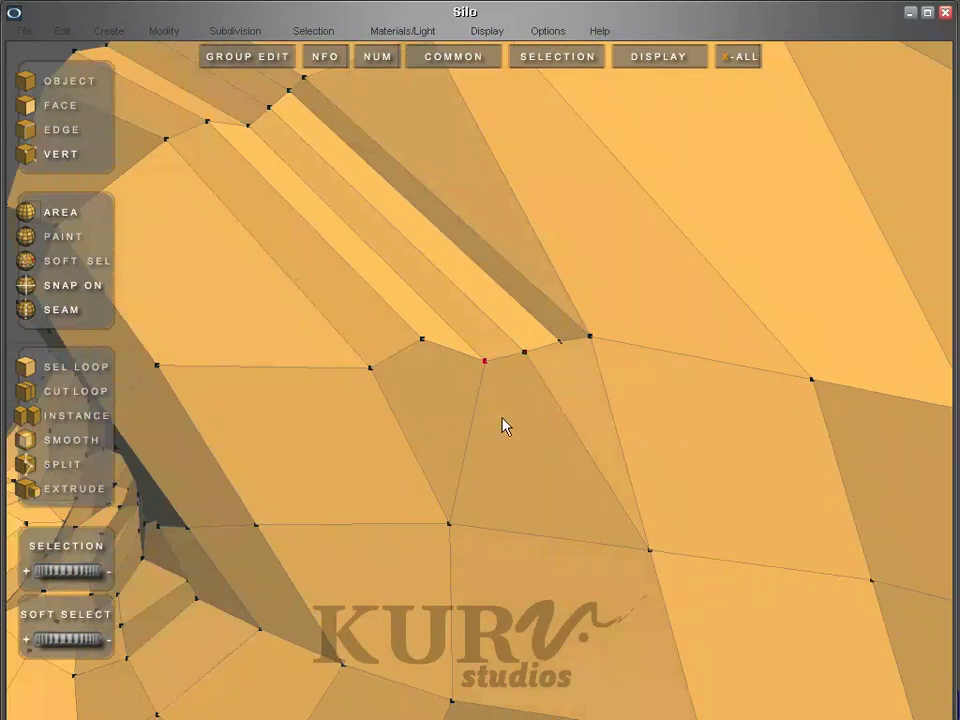
middle_drag(510, 463, 538, 518)
drag(565, 514, 490, 456)
middle_drag(487, 456, 574, 401)
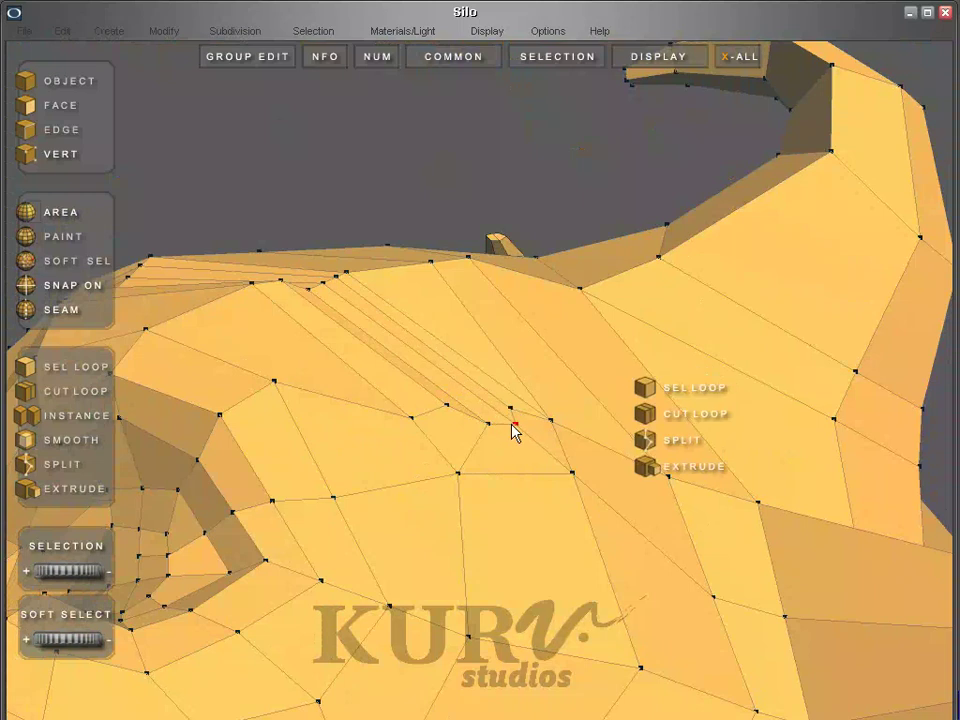
middle_drag(484, 435, 183, 413)
click(430, 418)
scroll(493, 409, down, 3)
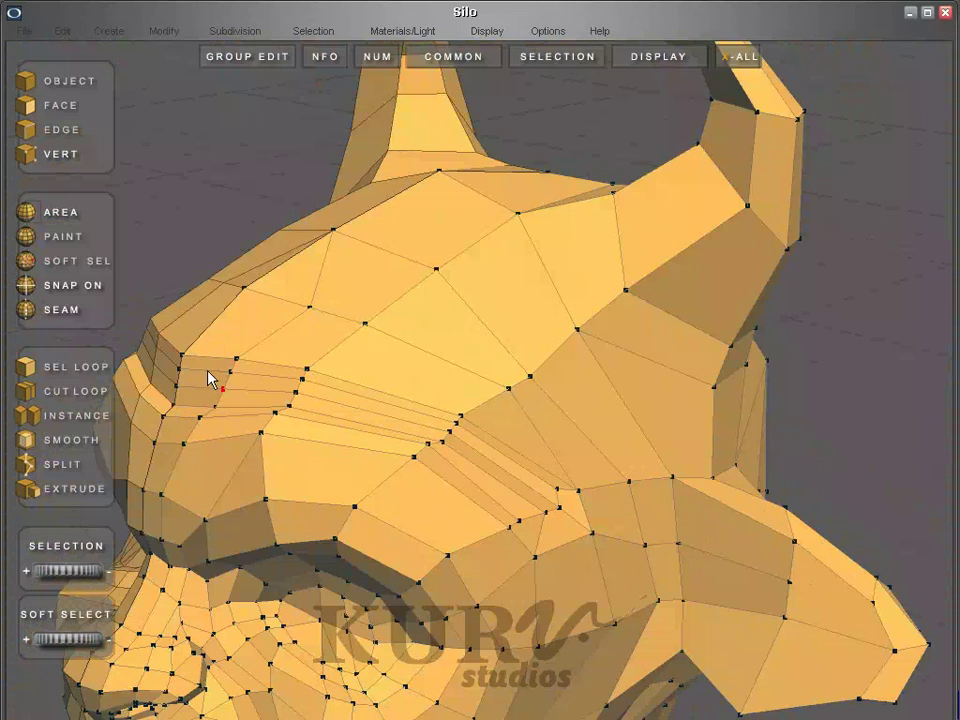
- Select the upper new cut from the forehead's centre to the temple, sink it to form a second crease, and adjust its vertices
mouse_move(208, 378)
mouse_down()
mouse_move(346, 393)
mouse_move(497, 454)
mouse_up()
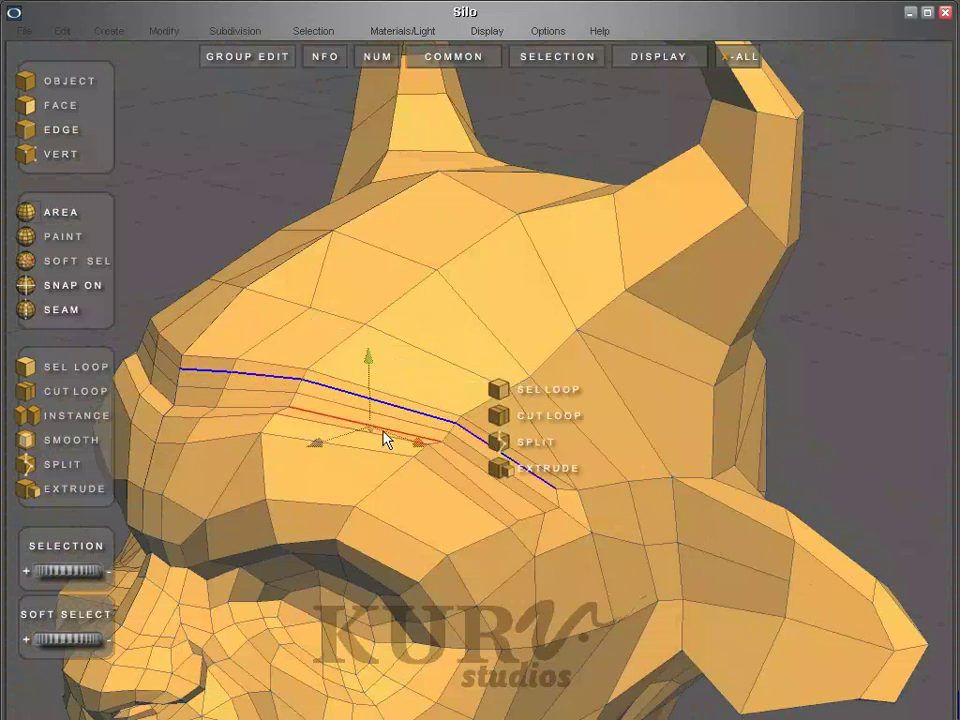
middle_drag(354, 431, 375, 356)
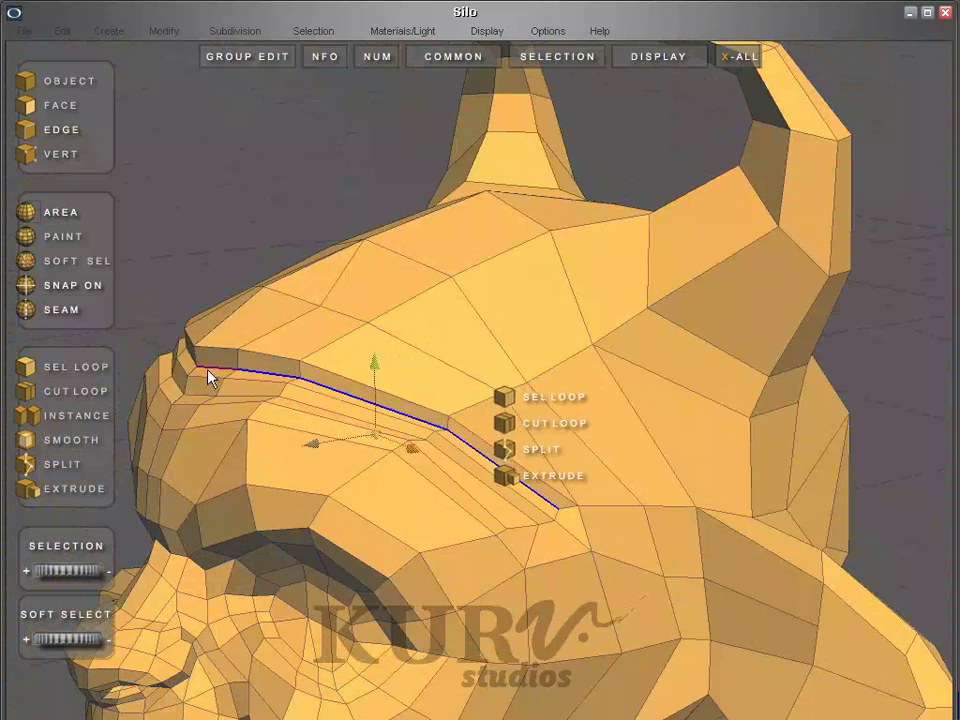
key(v)
middle_drag(227, 347, 204, 339)
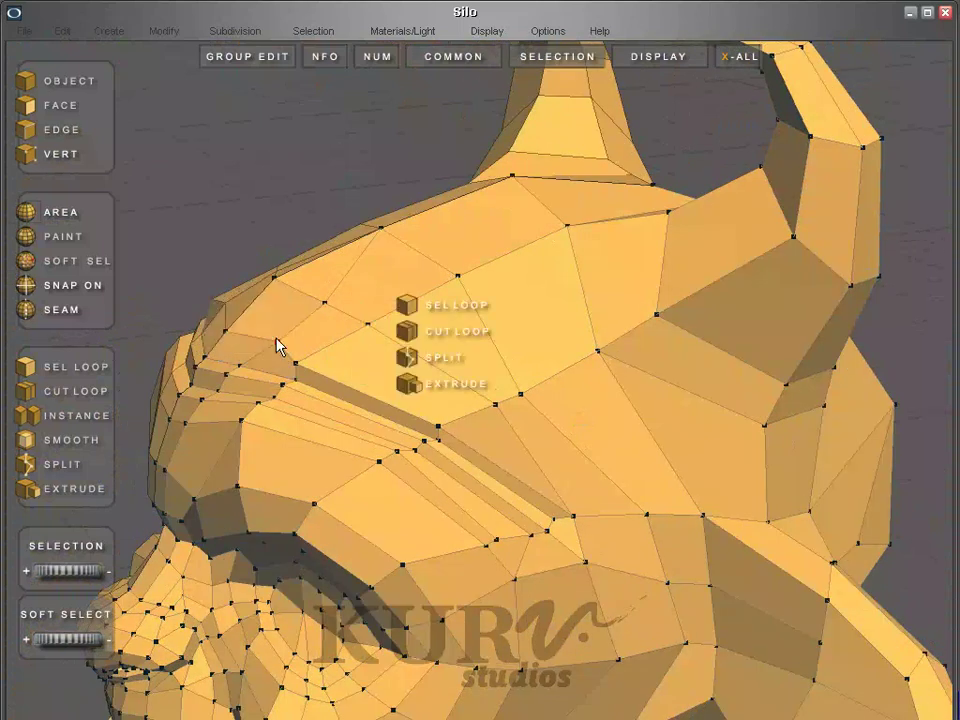
middle_drag(237, 342, 420, 424)
key(space)
- Split the faces from the upper temple back beneath the horn and around to the centreline at the back of the head
middle_drag(449, 466, 360, 491)
key(2)
click(370, 467)
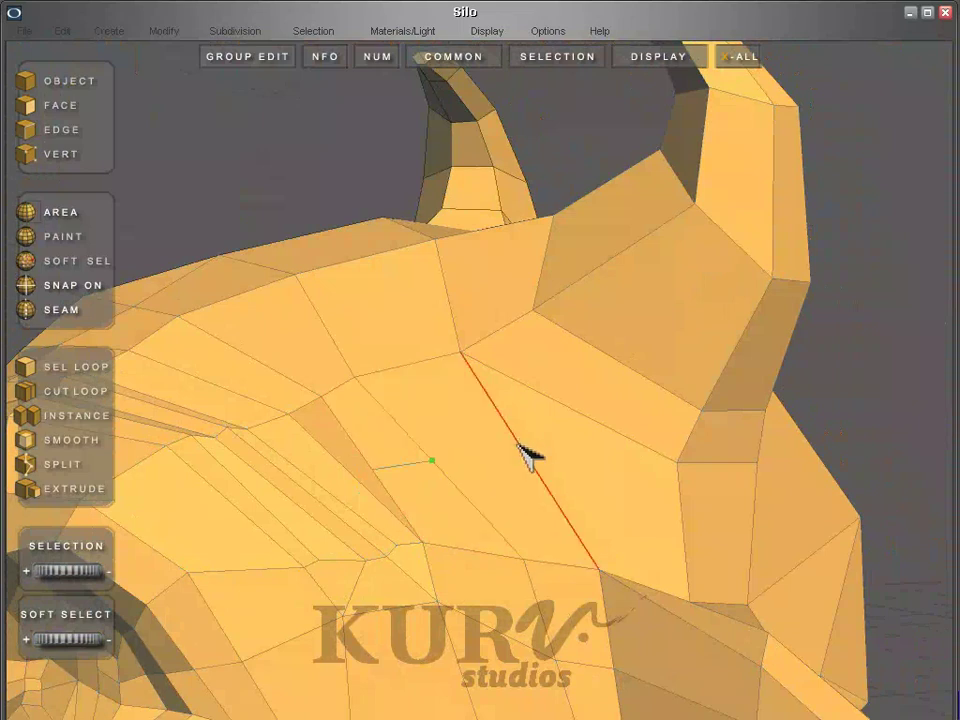
middle_drag(537, 468, 557, 484)
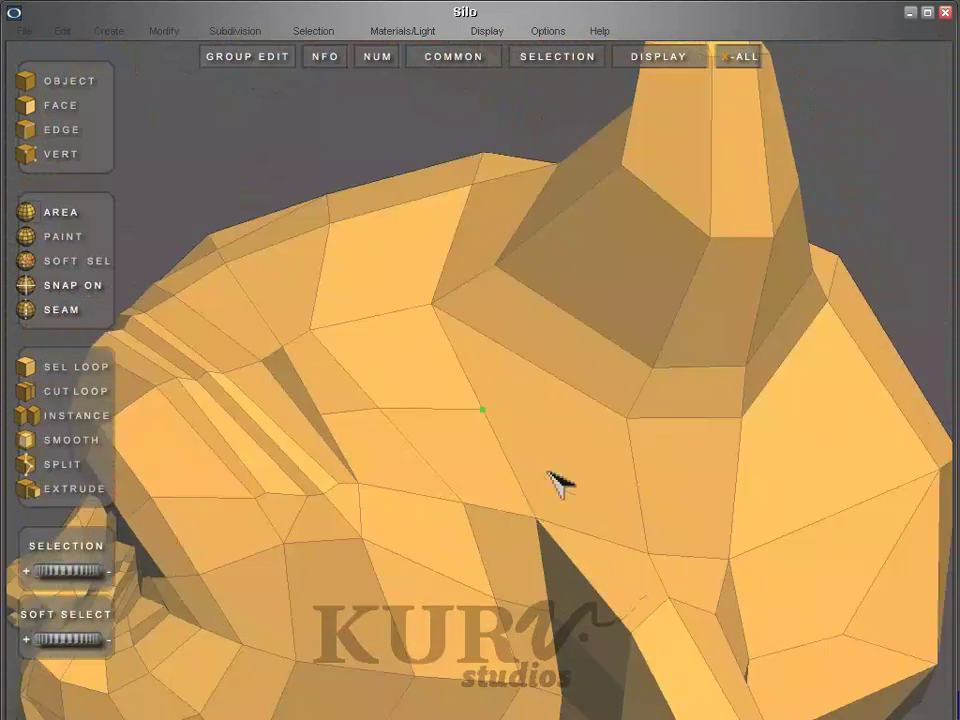
mouse_move(638, 494)
middle_down()
mouse_move(589, 514)
mouse_move(630, 514)
middle_up()
click(661, 496)
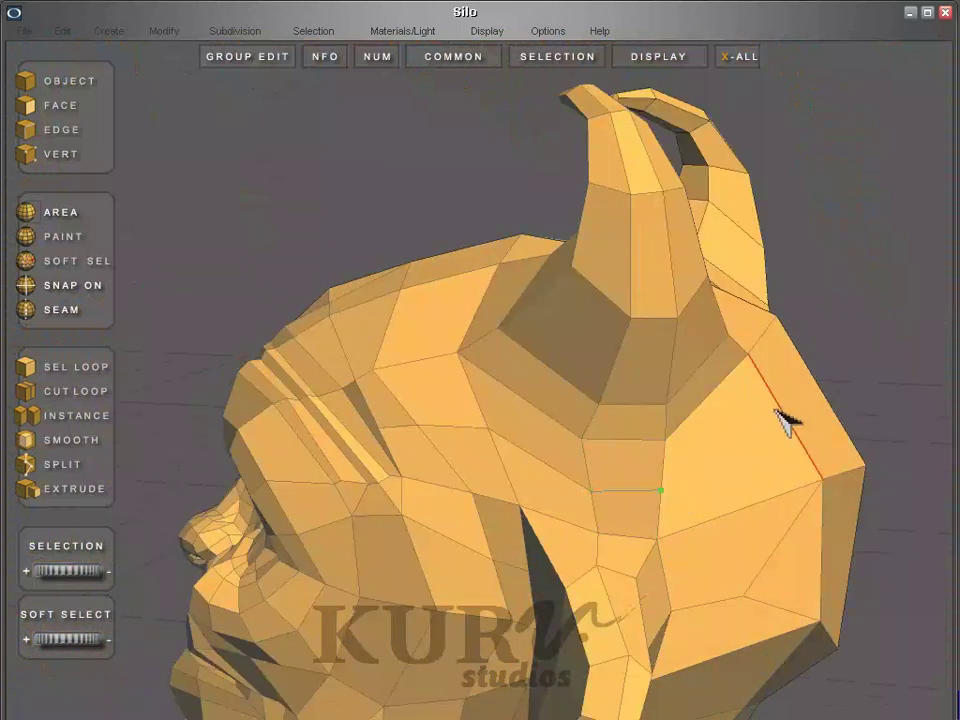
middle_drag(790, 425, 489, 489)
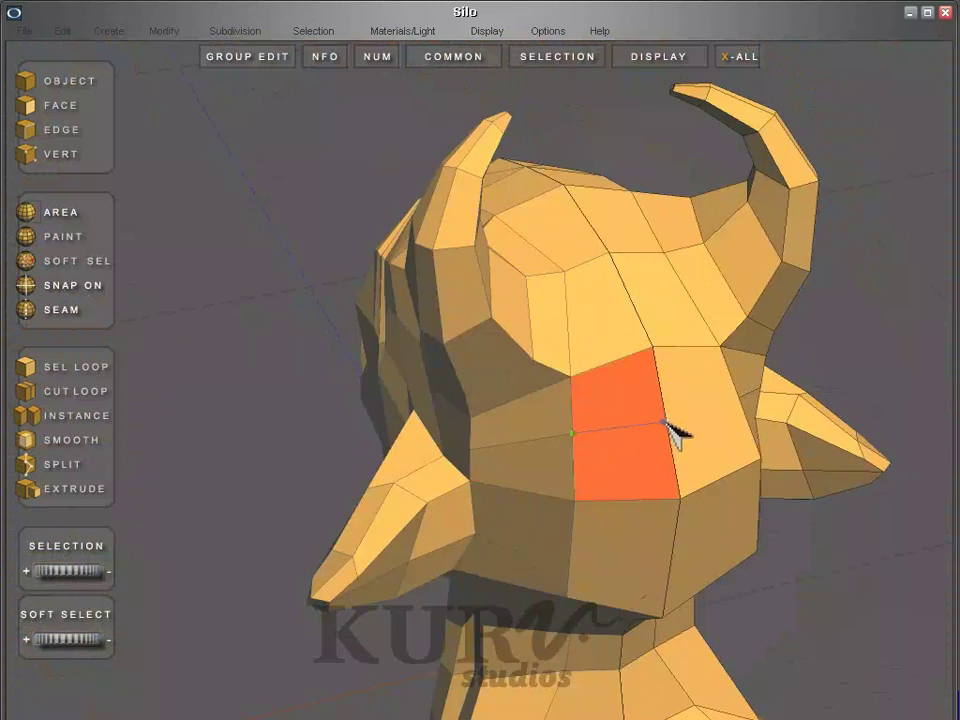
click(575, 436)
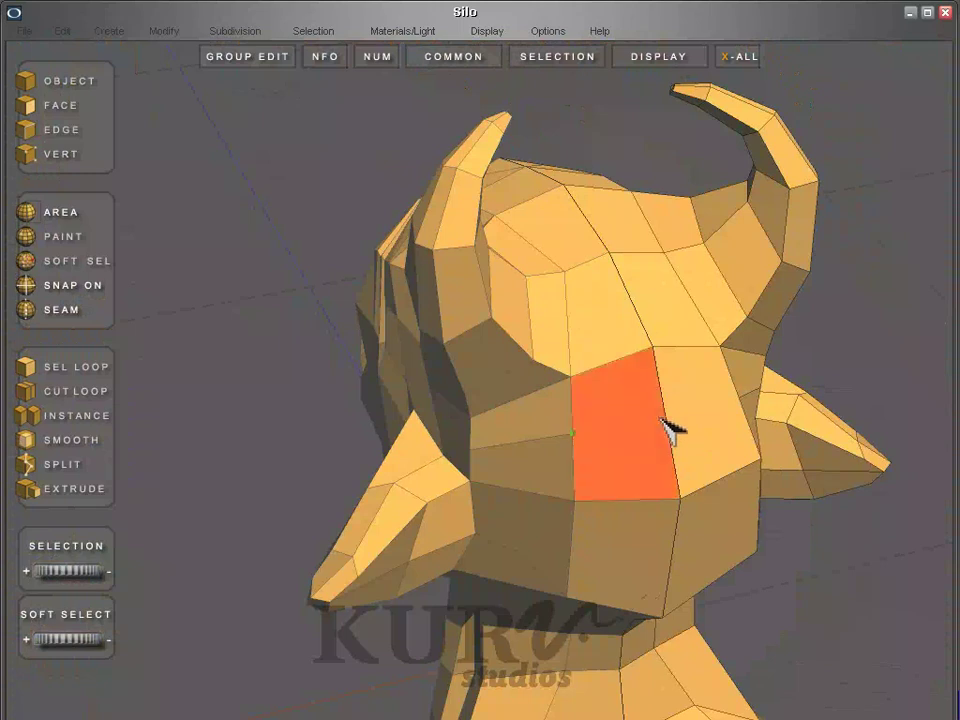
click(666, 425)
- Reposition the vertices of the new cut across the back and side of the head to round out the skull
key(1)
middle_drag(659, 421, 612, 392)
click(609, 390)
key(space)
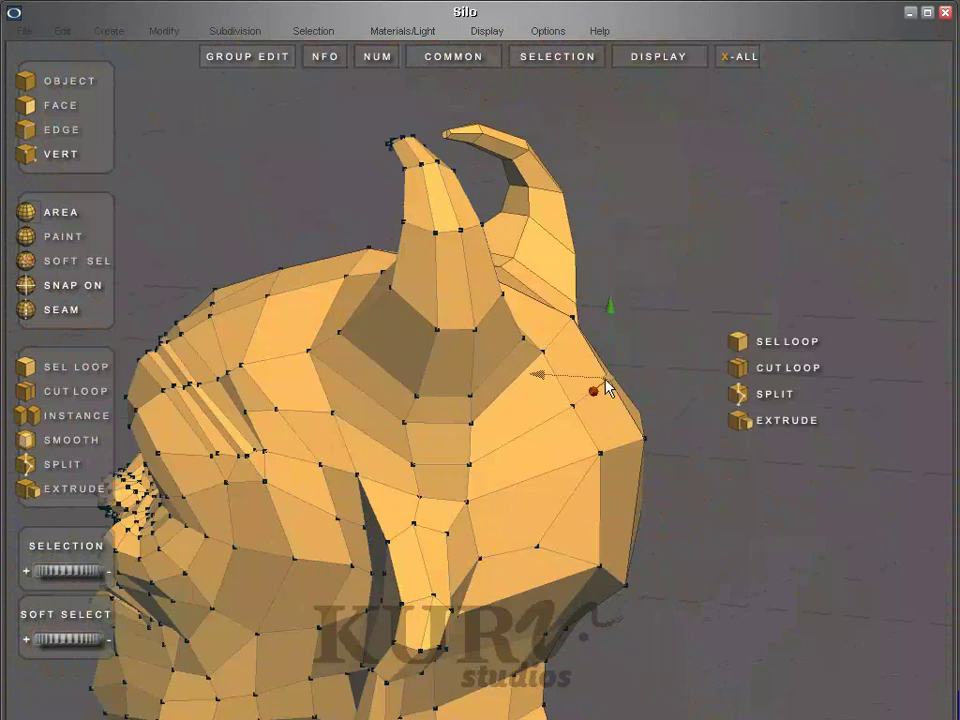
middle_drag(553, 379, 518, 476)
click(534, 406)
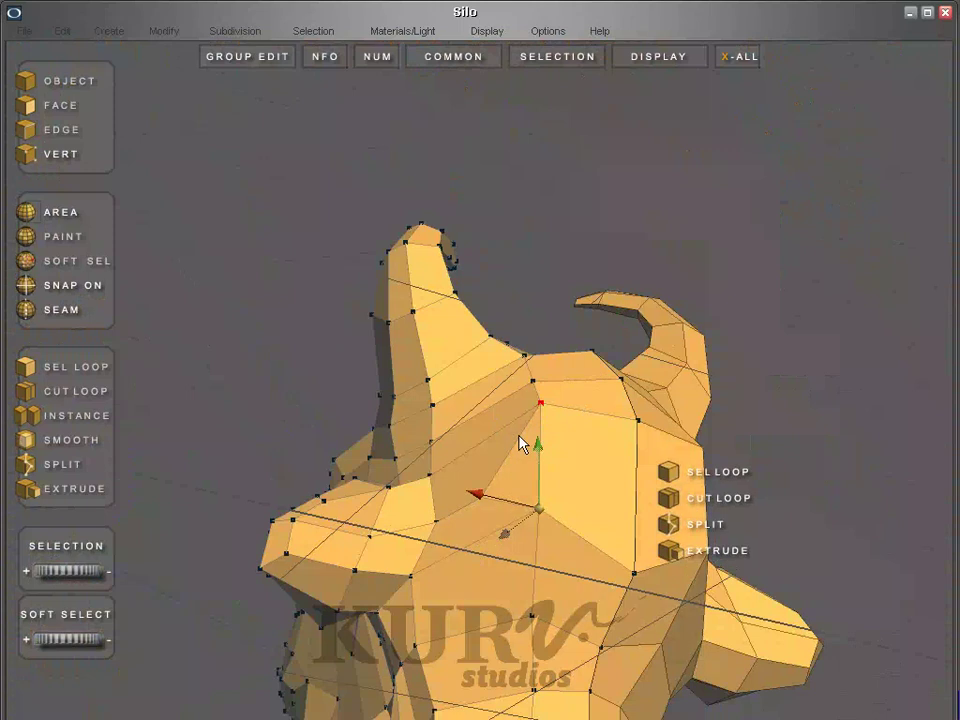
mouse_move(543, 415)
mouse_down()
mouse_move(538, 407)
mouse_move(576, 448)
mouse_move(532, 425)
mouse_up()
middle_drag(531, 424, 471, 350)
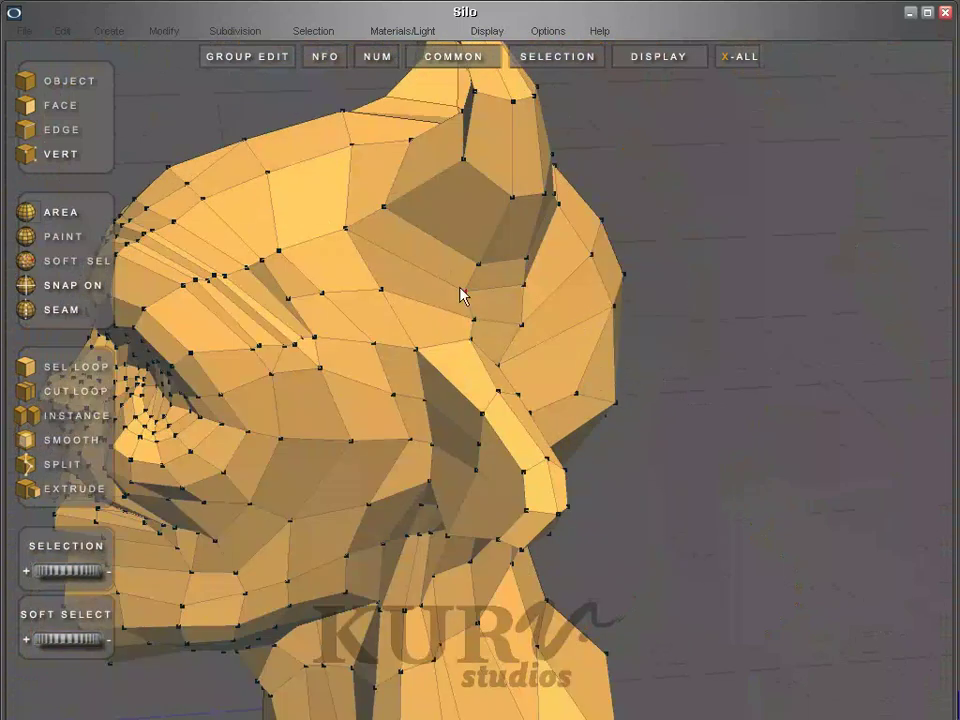
middle_drag(465, 296, 365, 420)
key(space)
key(space)
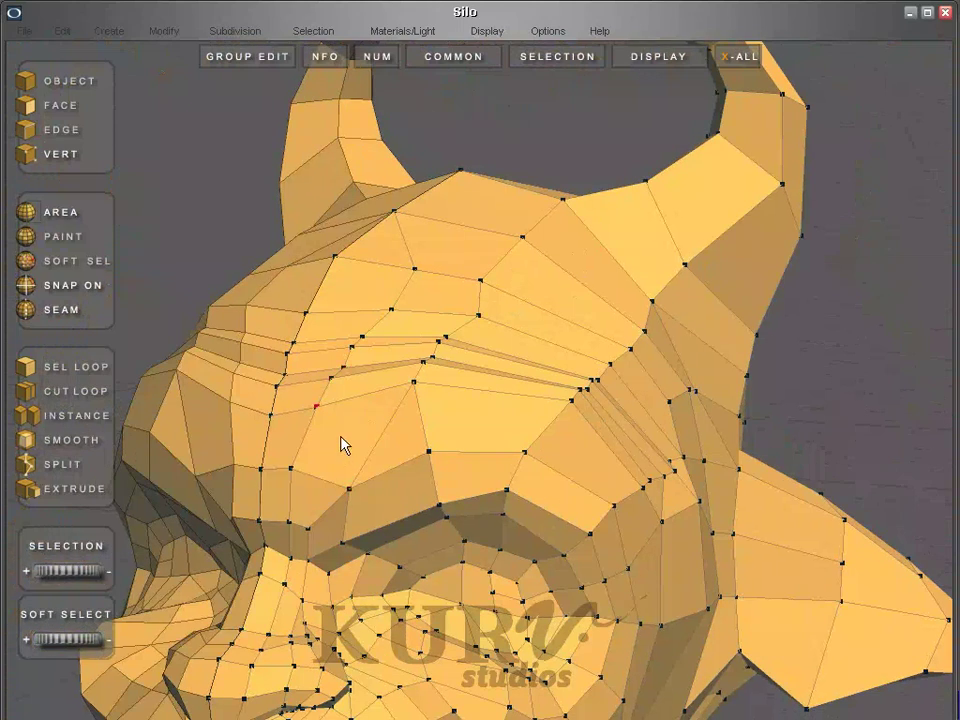
- Adjust the vertices at the inner end of the brow ridge above the bridge of the nose
mouse_move(341, 444)
middle_down()
mouse_move(358, 453)
mouse_move(328, 456)
mouse_move(340, 457)
middle_up()
middle_drag(393, 416, 405, 470)
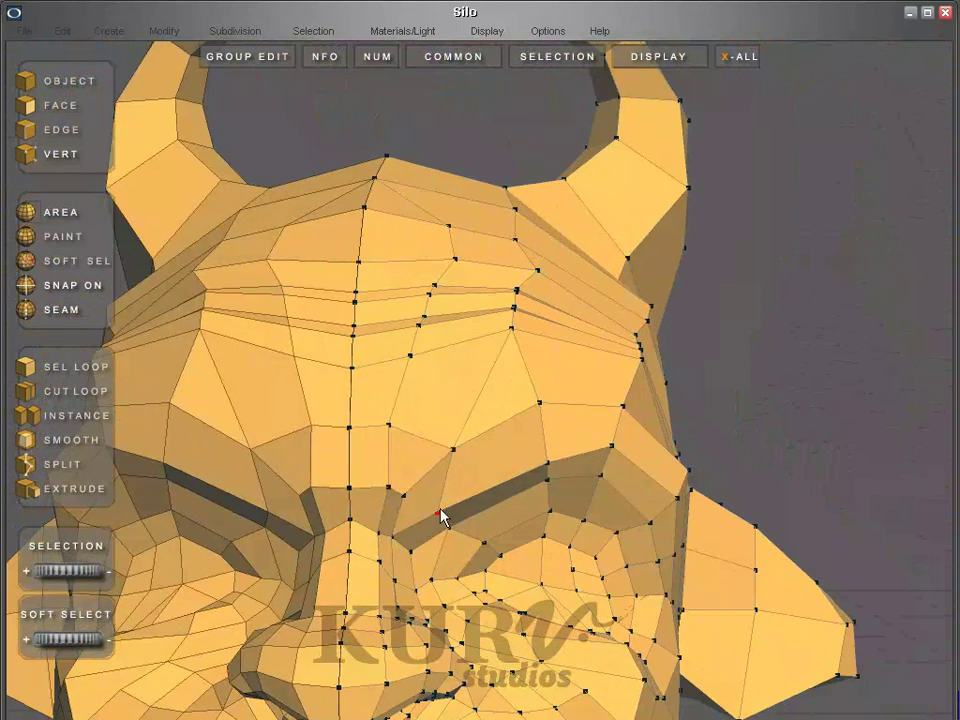
middle_drag(441, 515, 491, 542)
right_click(460, 543)
right_click(443, 533)
right_click(467, 503)
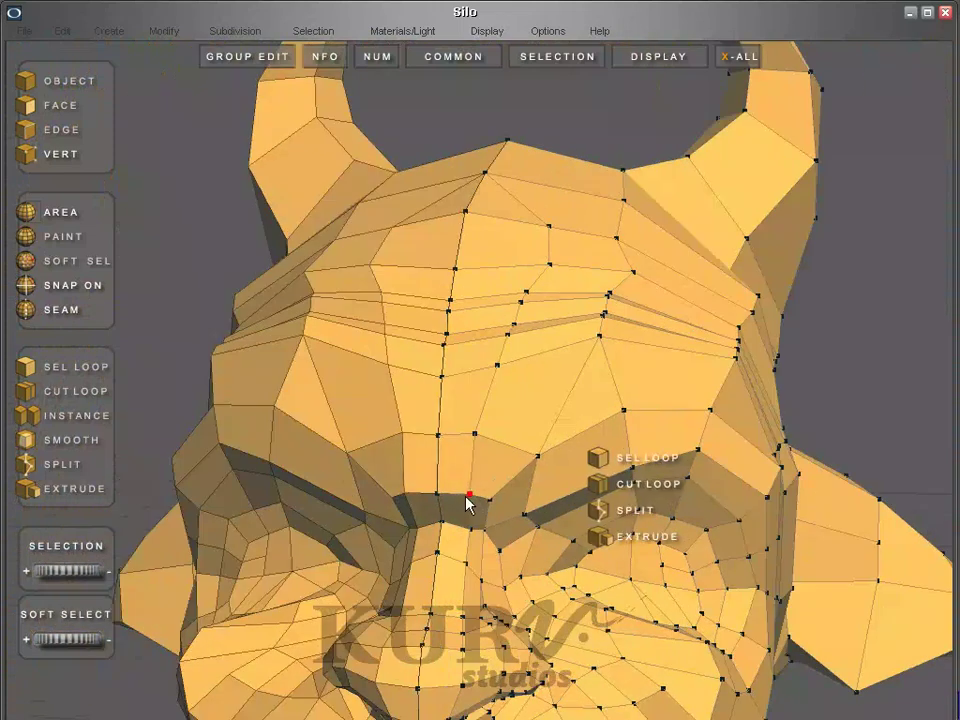
middle_drag(466, 503, 471, 525)
right_click(536, 516)
- Split the faces from the inner end of the brow ridge up the forehead, ending at the vertex on the lower crease
scroll(500, 478, up, 5)
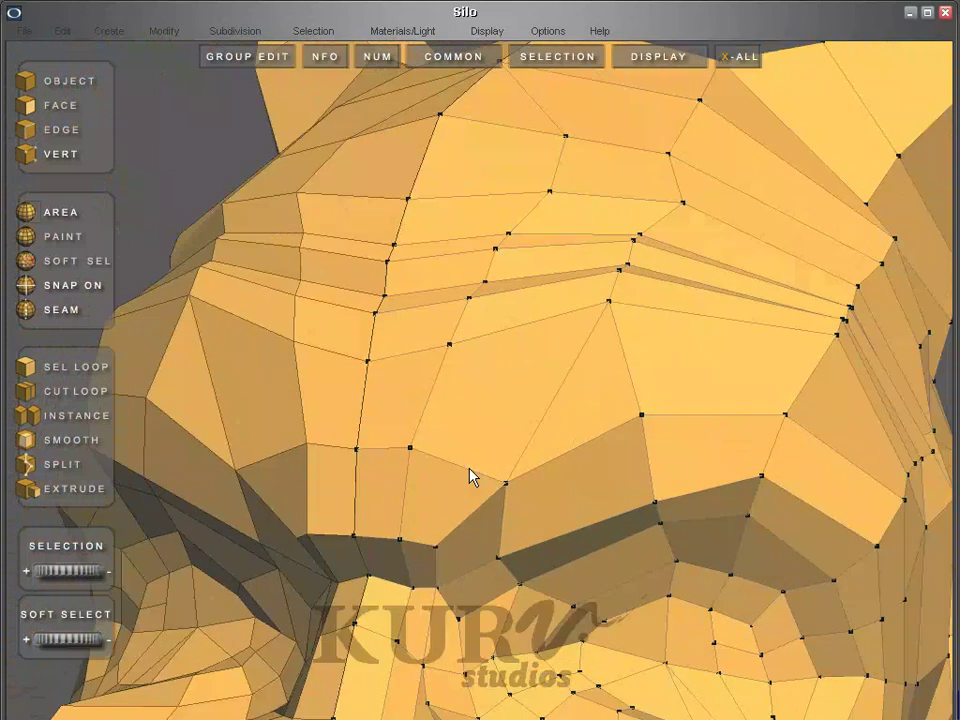
scroll(472, 477, down, 3)
scroll(476, 418, up, 4)
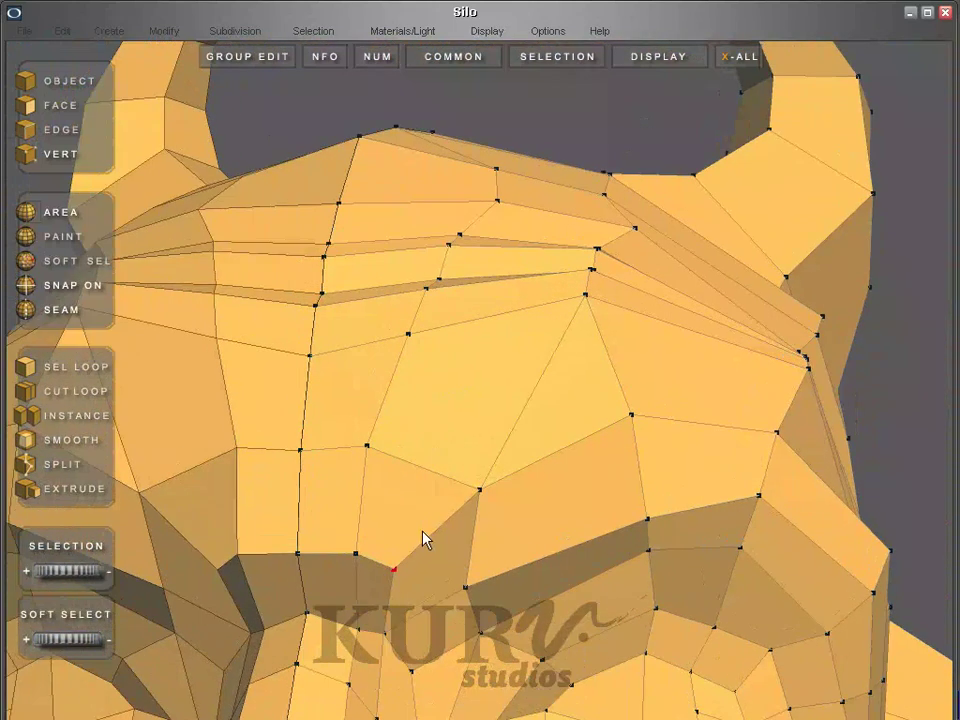
key(d)
key(s)
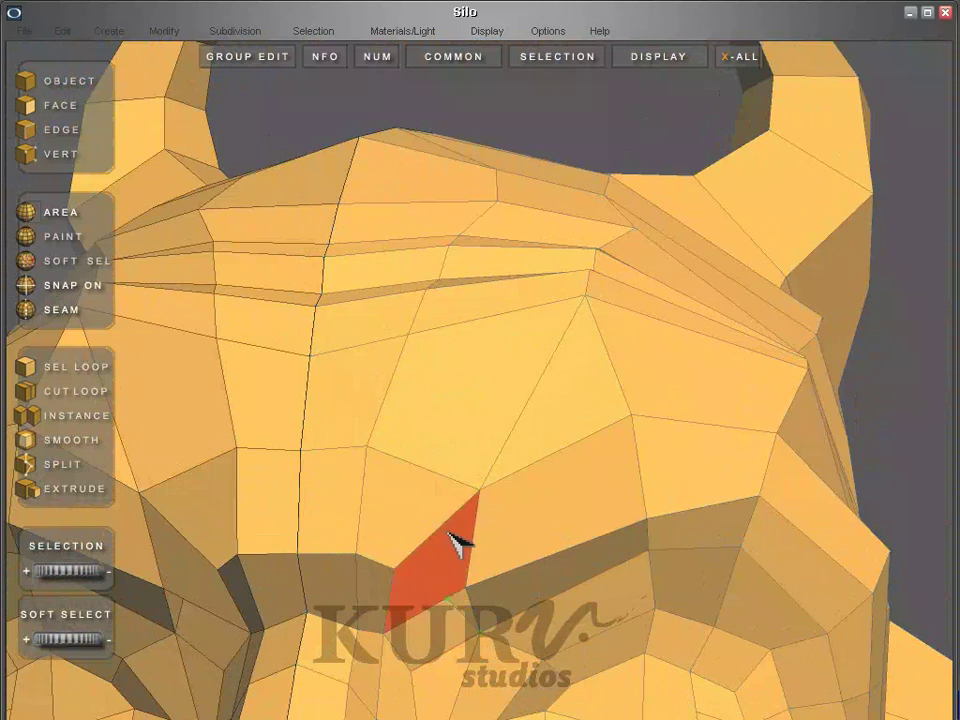
key(f)
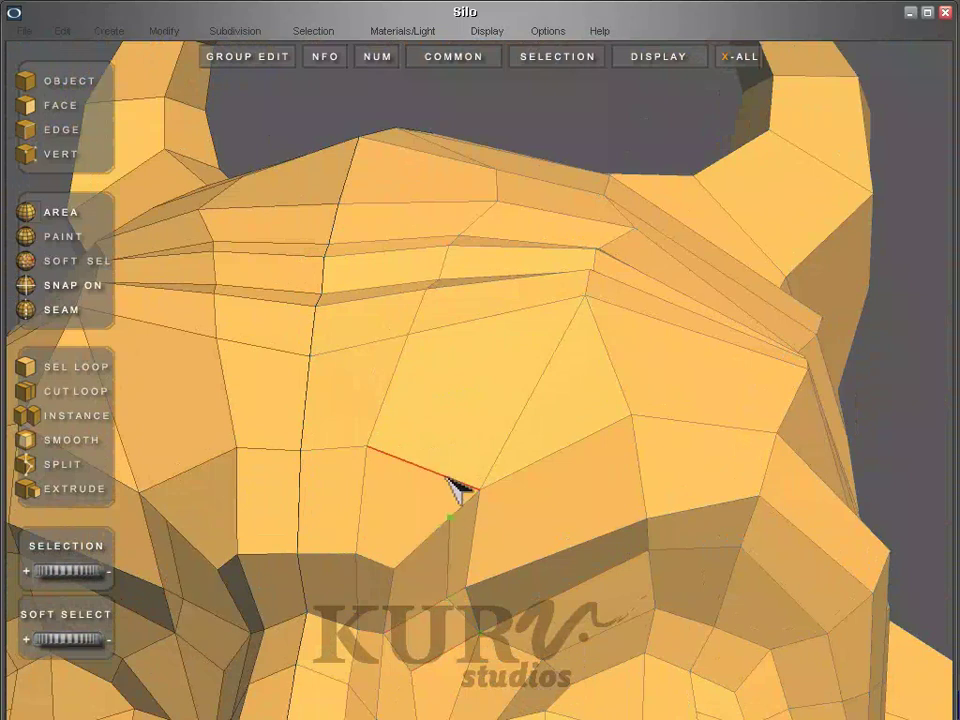
middle_drag(452, 489, 447, 520)
key(d)
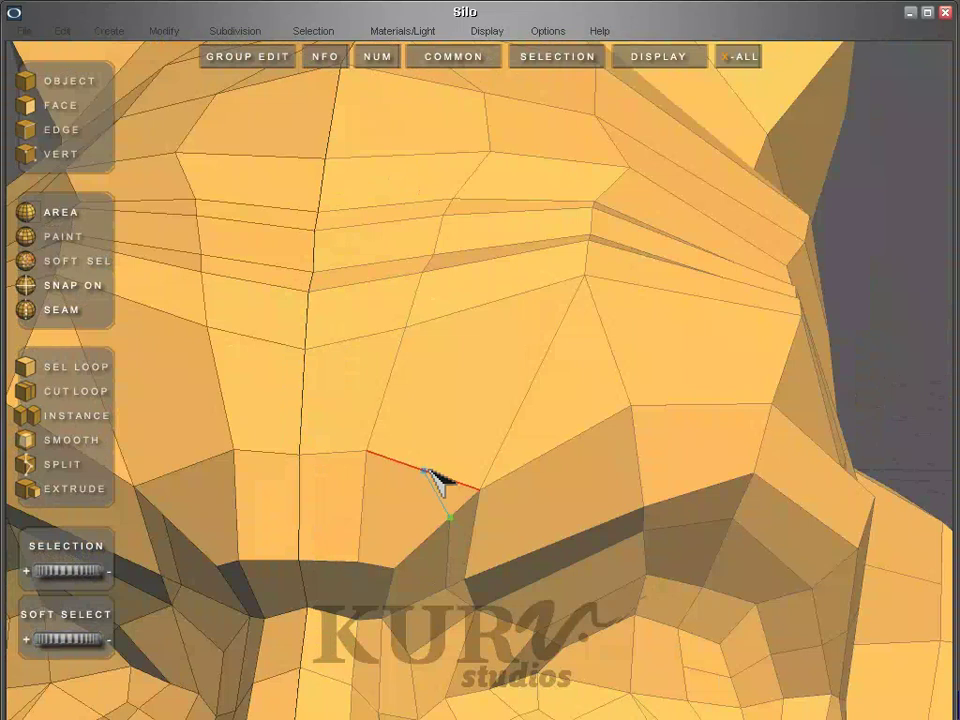
click(471, 307)
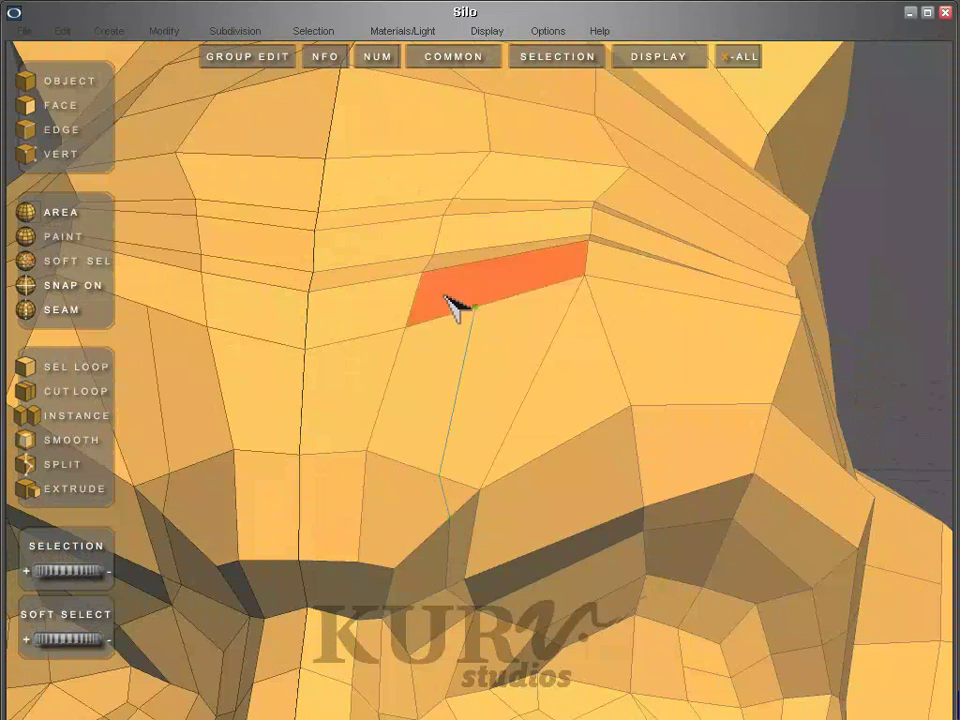
middle_drag(471, 293, 450, 289)
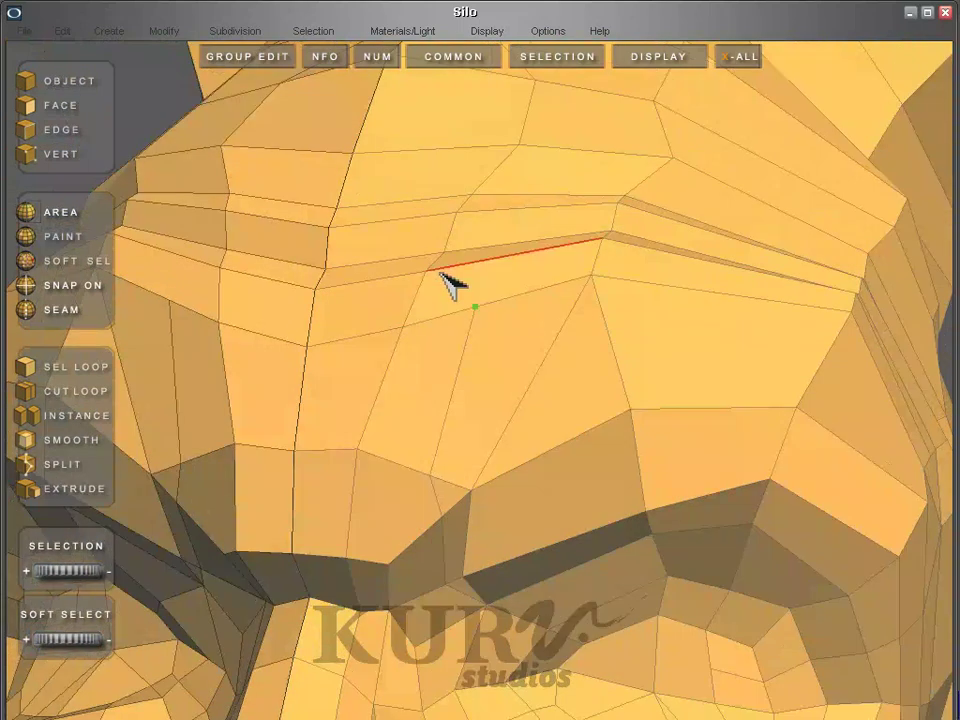
click(428, 270)
- Split the faces just above the inner brow from beside the new vertical cut across to the forehead's centreline
middle_drag(431, 343, 422, 424)
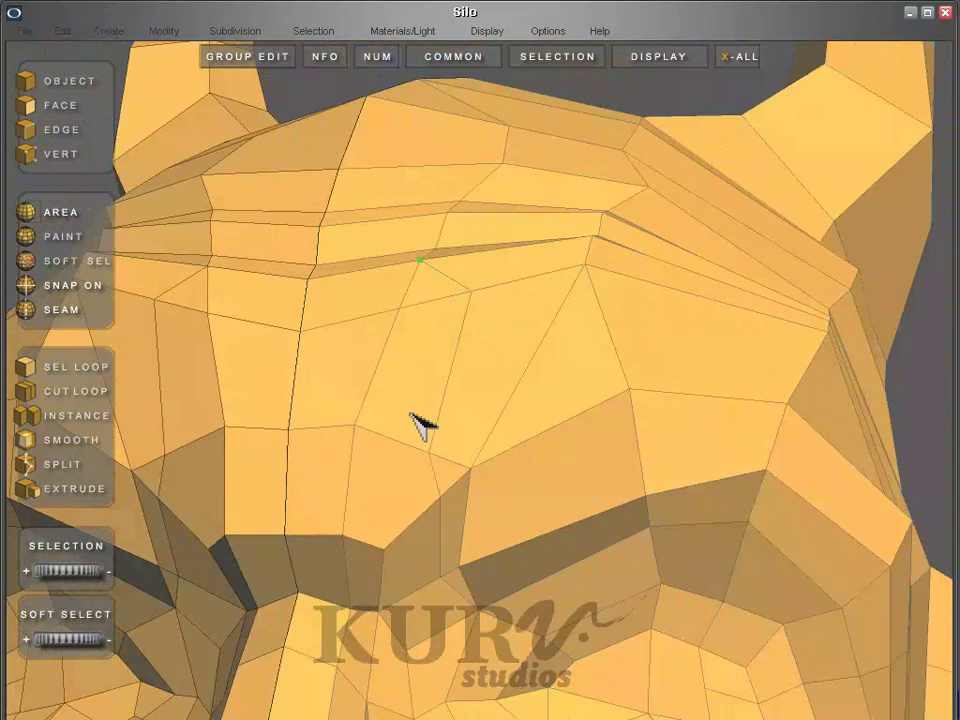
click(435, 473)
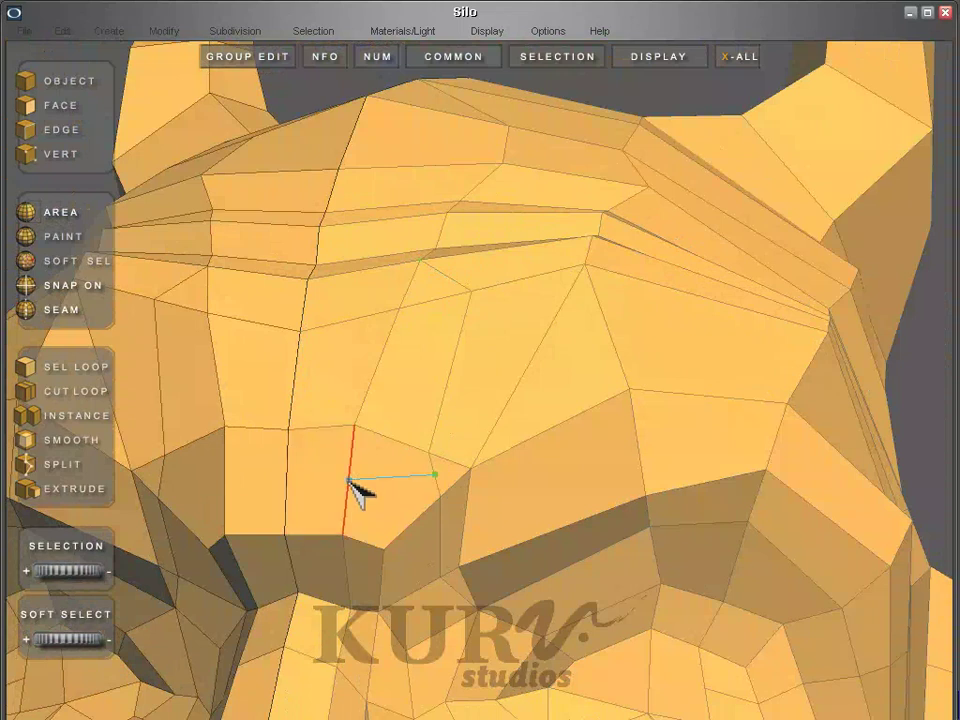
click(349, 480)
click(288, 483)
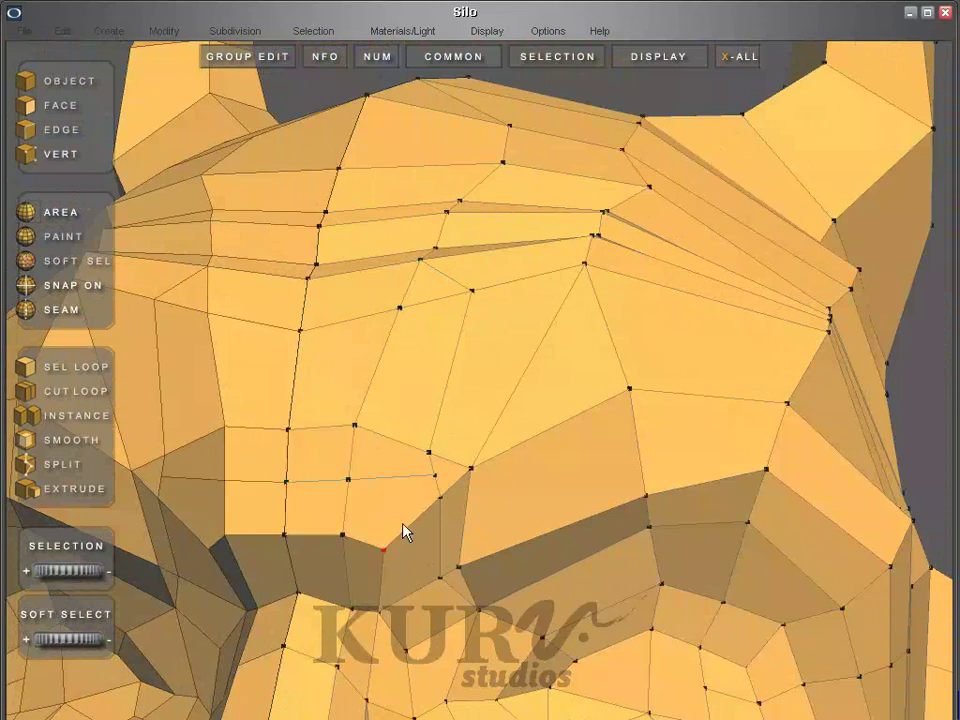
- Reposition the vertices of the new horizontal cut above the bridge of the nose to shape the forehead's lower bulge
middle_drag(403, 529, 332, 553)
right_click(317, 499)
right_click(332, 553)
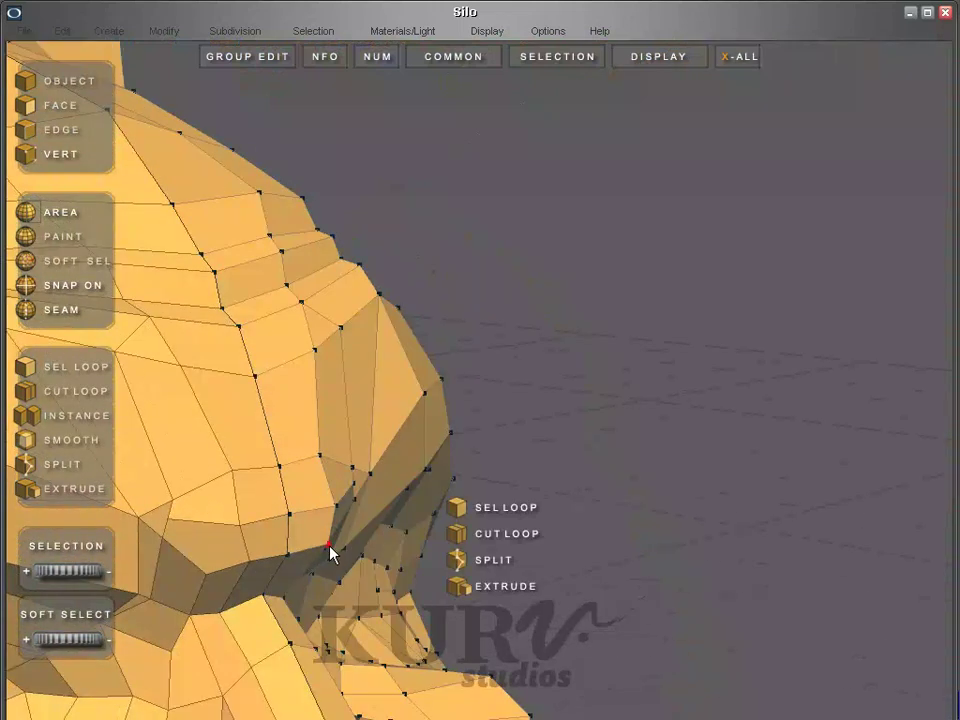
right_click(341, 501)
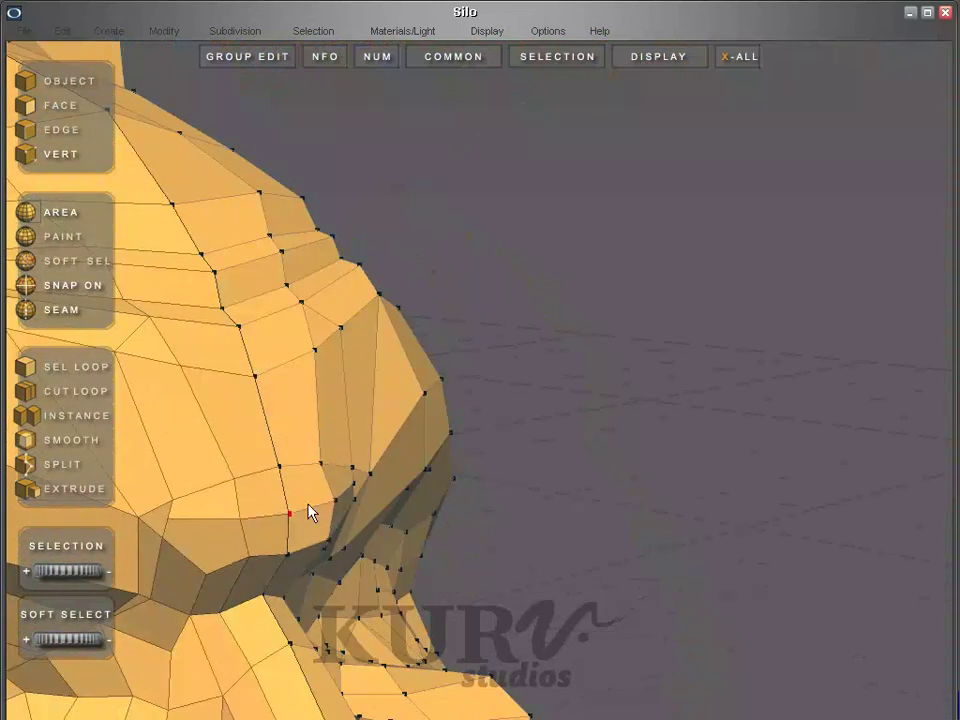
middle_drag(311, 510, 422, 490)
right_click(348, 487)
- Split the faces across the middle of the forehead to the centreline, and reposition the cut's outer end vertex
mouse_move(462, 427)
middle_down()
mouse_move(429, 437)
mouse_move(411, 426)
mouse_move(387, 477)
mouse_move(377, 461)
mouse_move(375, 469)
mouse_move(424, 347)
mouse_move(309, 386)
mouse_move(385, 423)
mouse_move(321, 426)
mouse_move(355, 394)
mouse_move(386, 431)
mouse_move(512, 418)
middle_up()
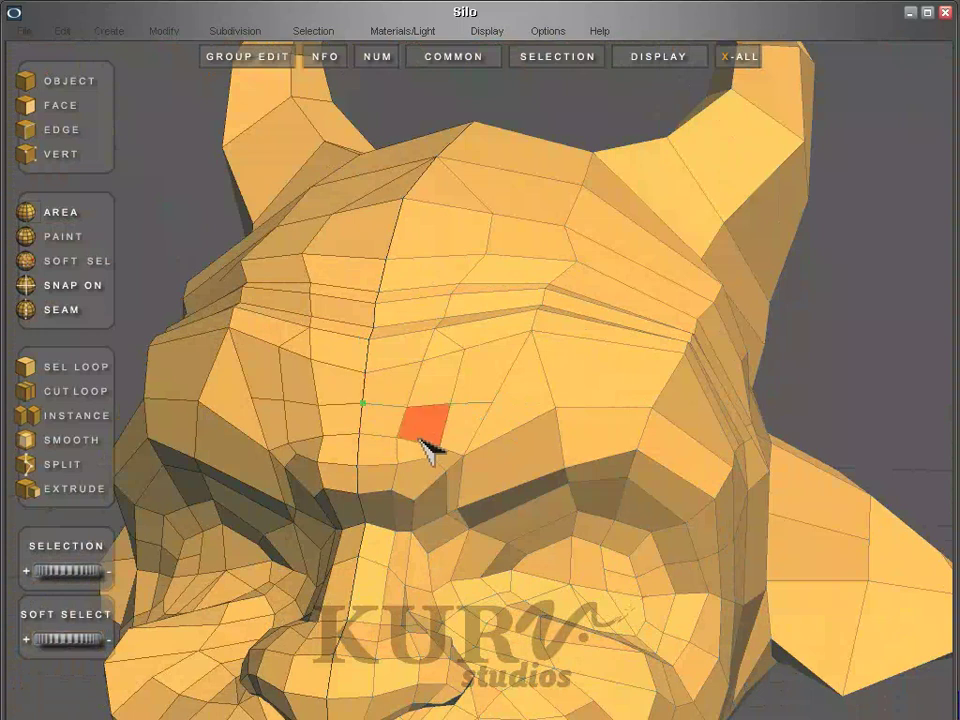
key(a)
middle_drag(428, 448, 440, 416)
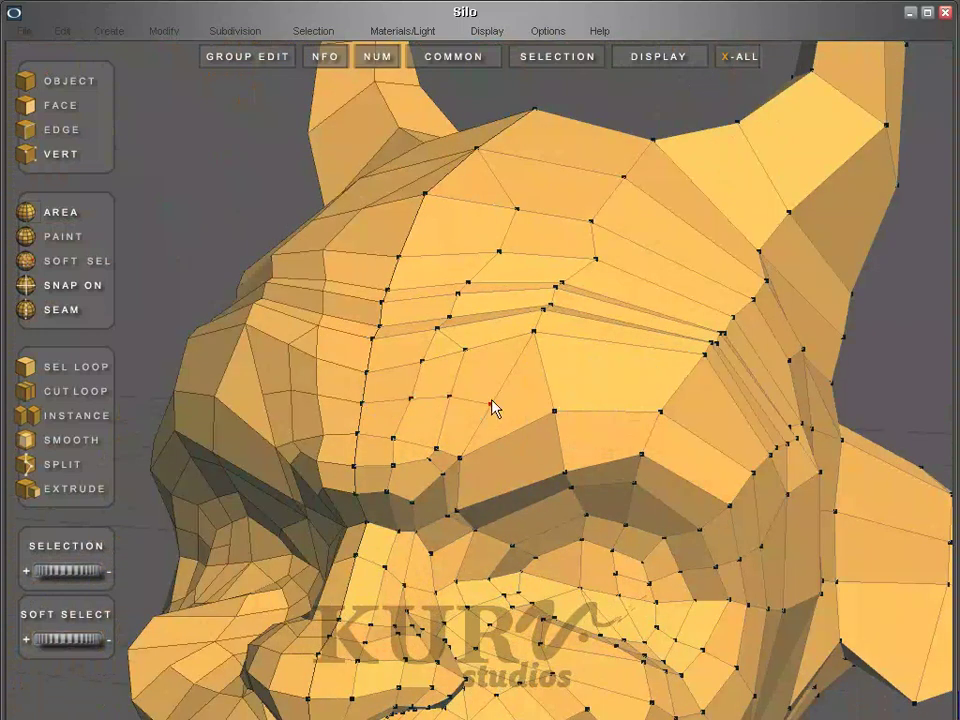
key(space)
key(space)
- Lower the outer forehead vertex beneath the crease, and reposition the vertices above the inner end of the brow
middle_drag(535, 363, 497, 418)
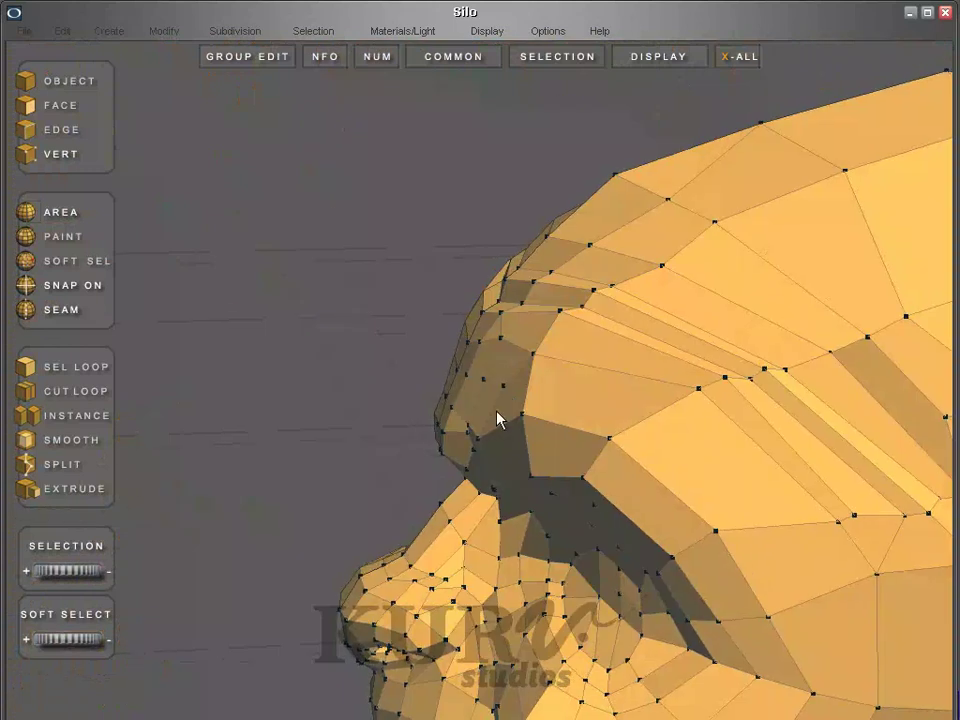
key(space)
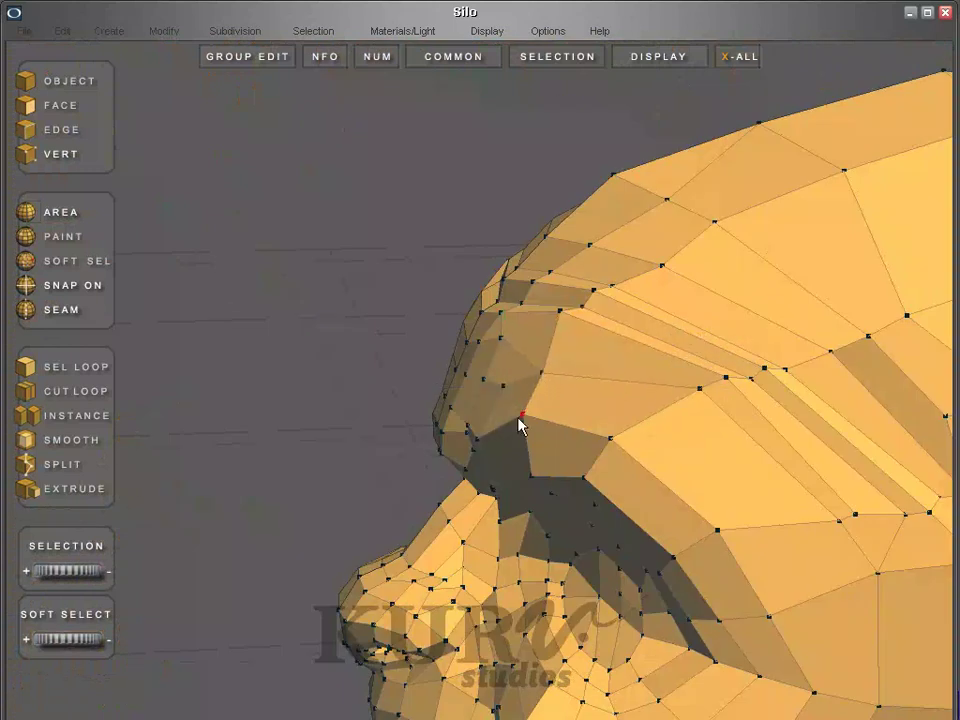
key(space)
middle_drag(540, 435, 491, 460)
key(space)
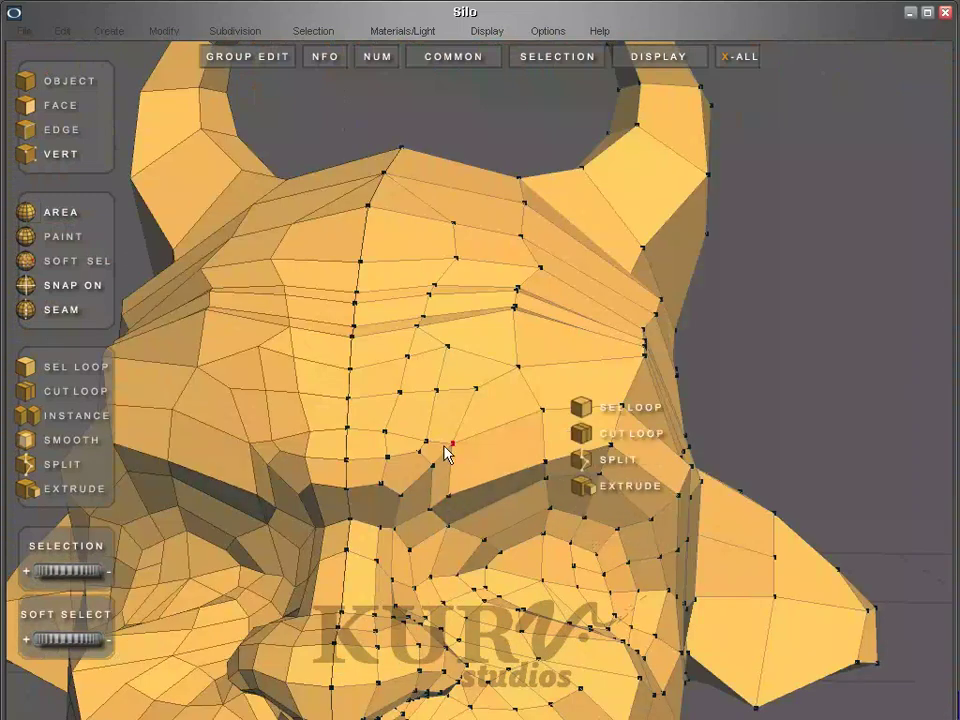
key(space)
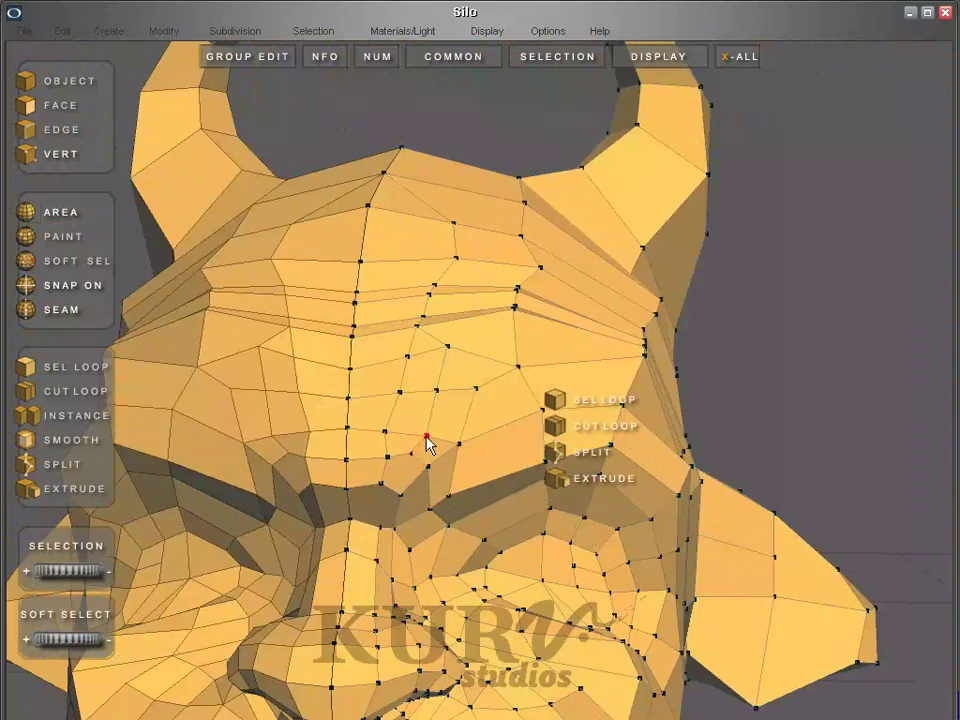
- Connect the end vertex of the lower forehead cut to the vertex on the brow's lower inner edge with Connect
scroll(429, 465, up, 3)
middle_drag(348, 441, 455, 372)
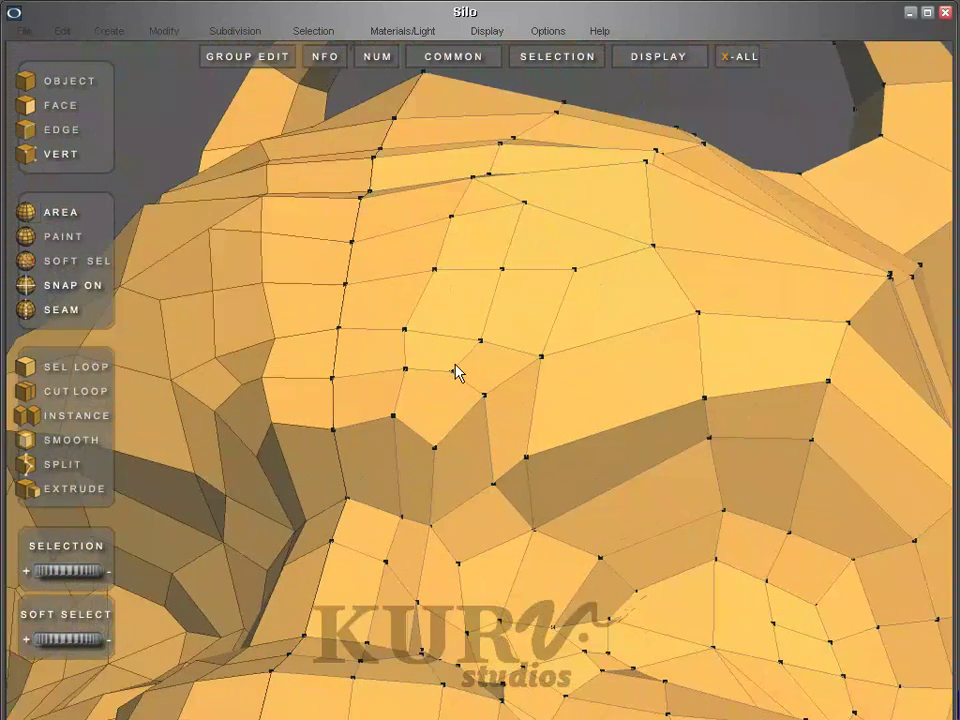
scroll(485, 400, down, 4)
click(485, 392)
key(space)
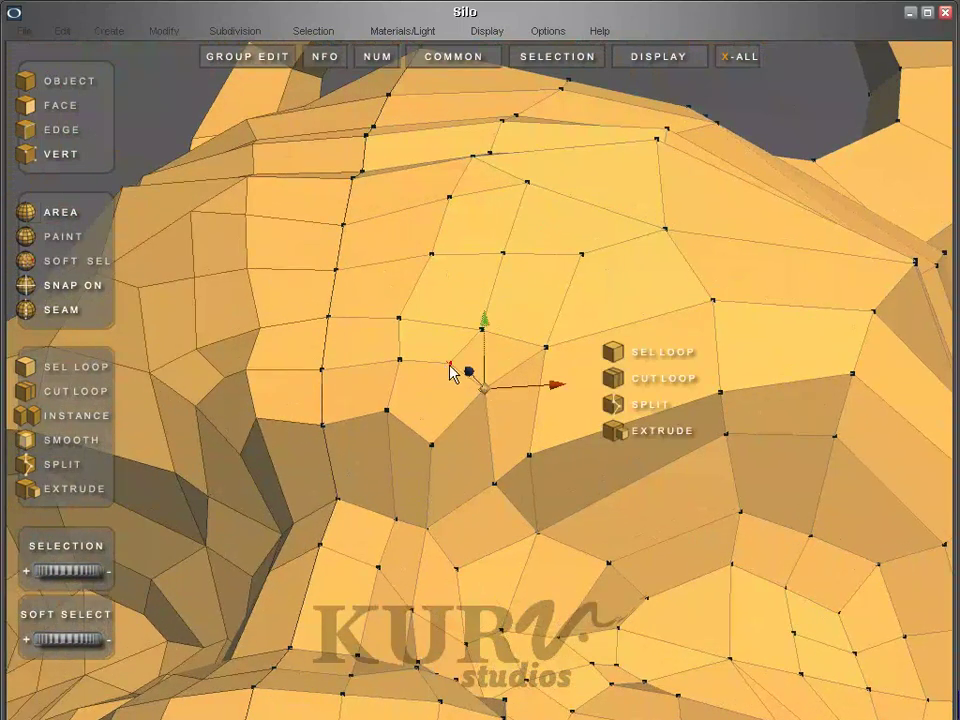
middle_drag(447, 392, 424, 435)
click(409, 437)
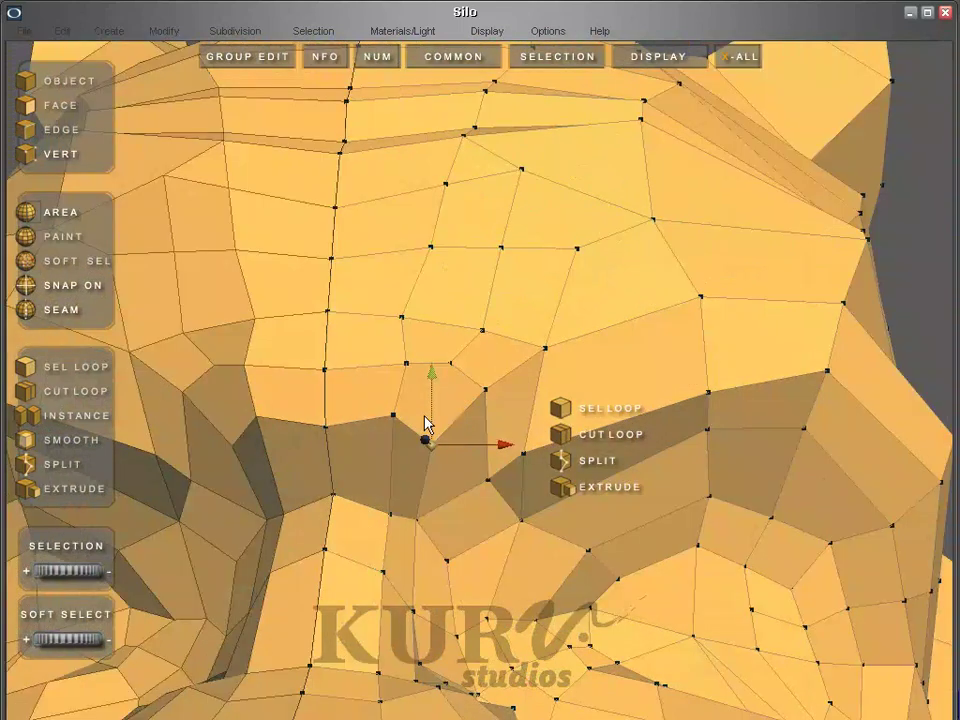
right_click(454, 366)
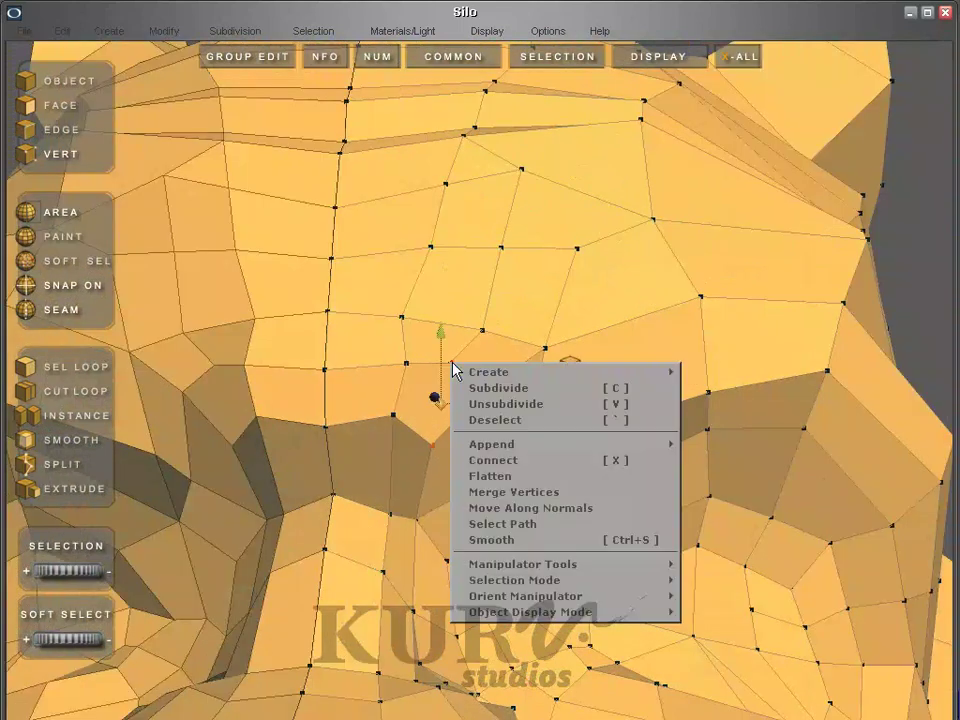
click(490, 460)
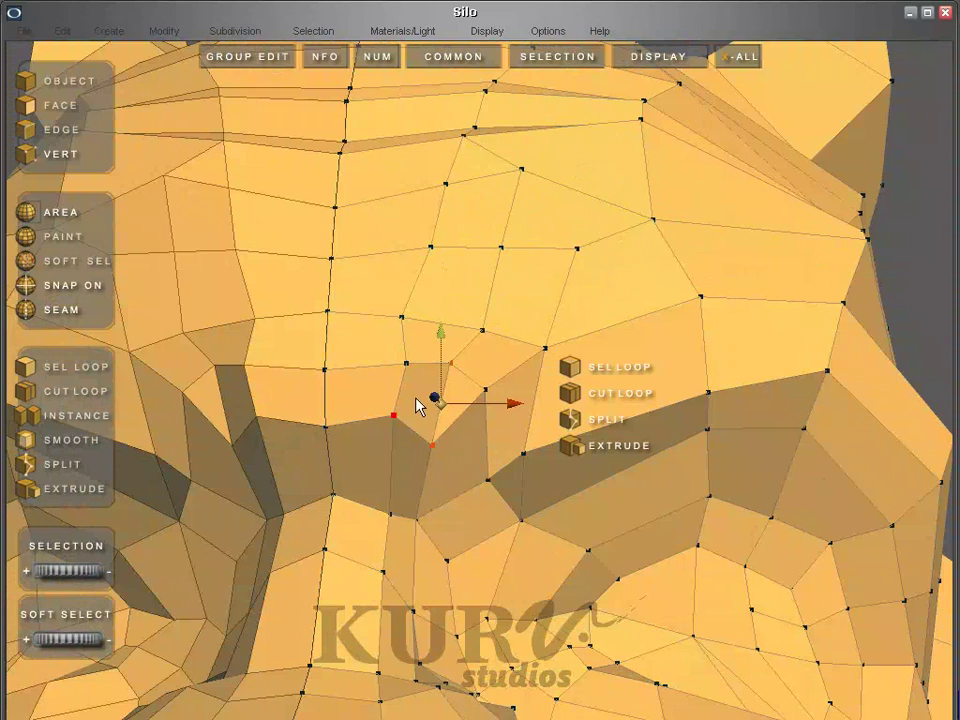
- Reposition the vertices around the inner end of the brow ridge to even out the small faces there
middle_drag(418, 403, 503, 395)
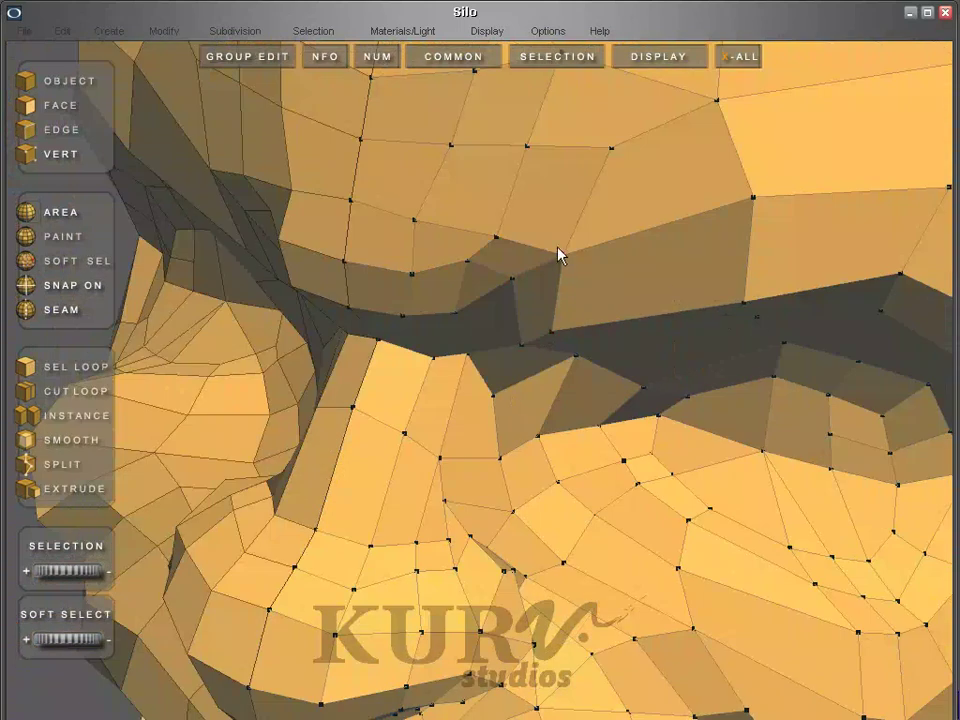
middle_drag(558, 255, 505, 270)
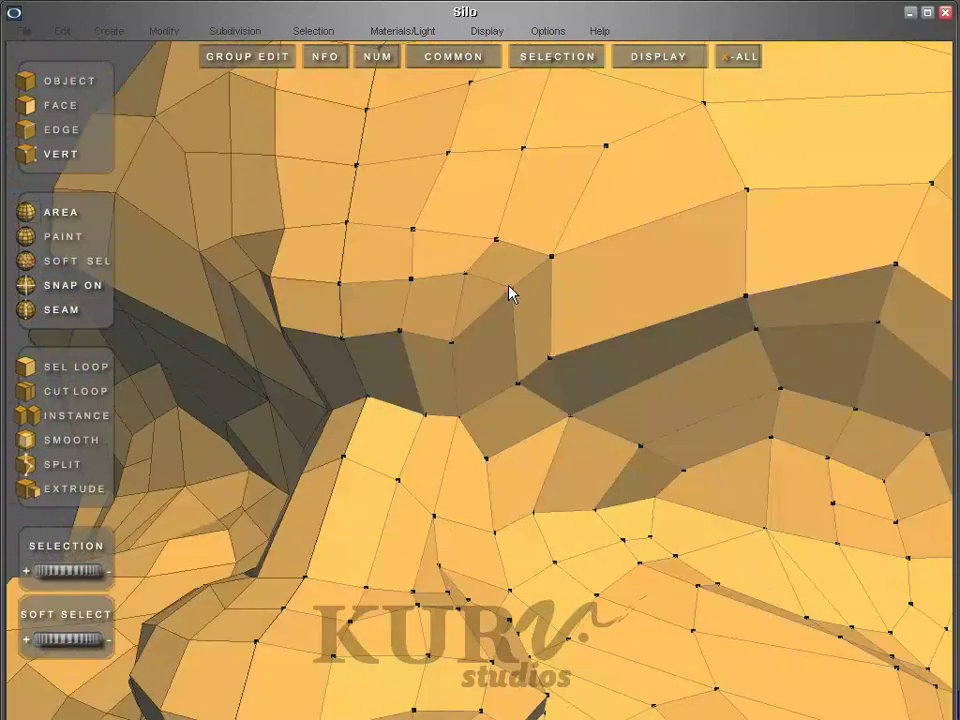
click(497, 236)
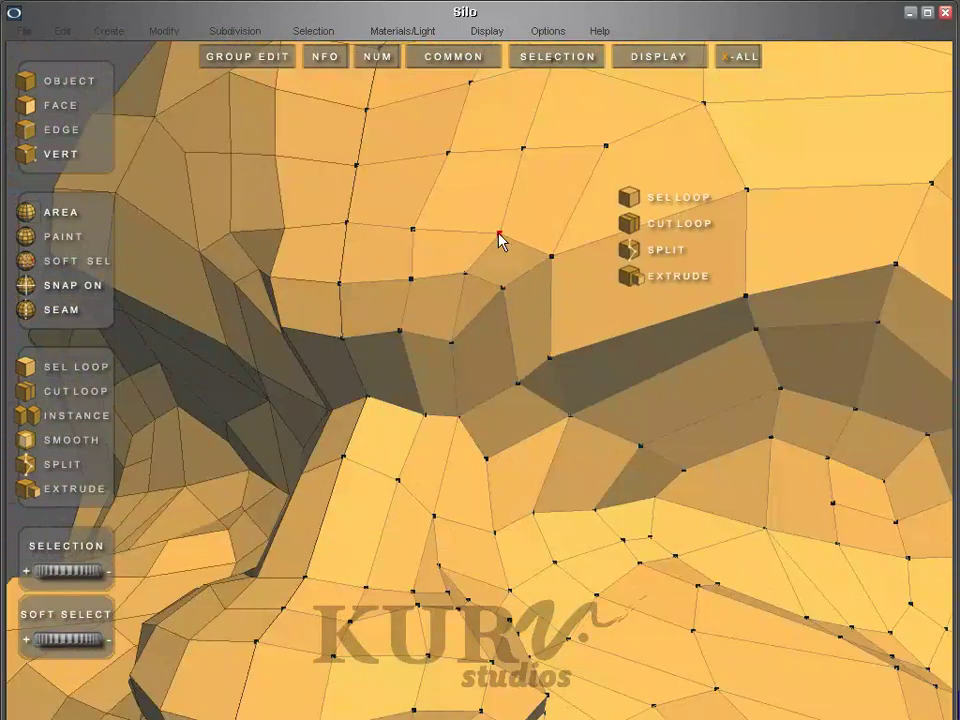
scroll(499, 236, down, 3)
middle_drag(497, 231, 410, 378)
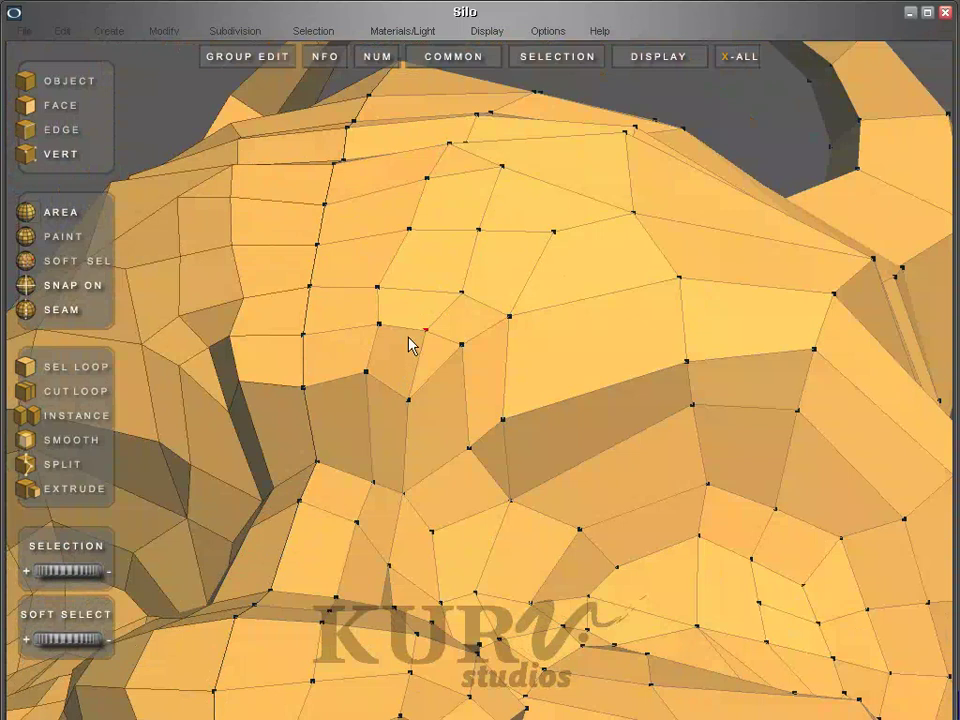
key(space)
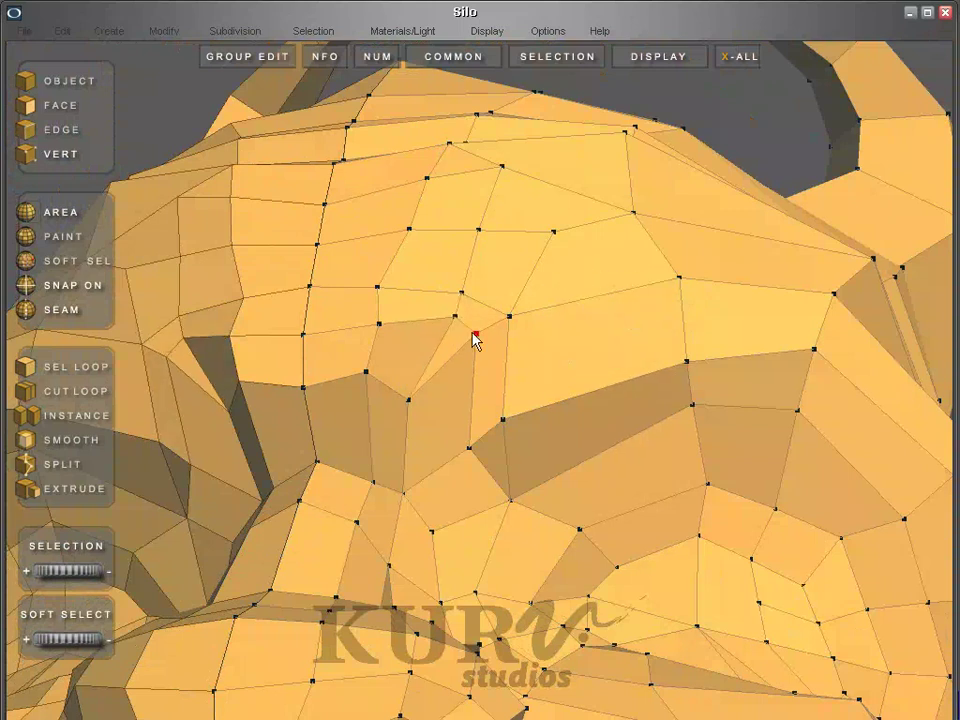
key(space)
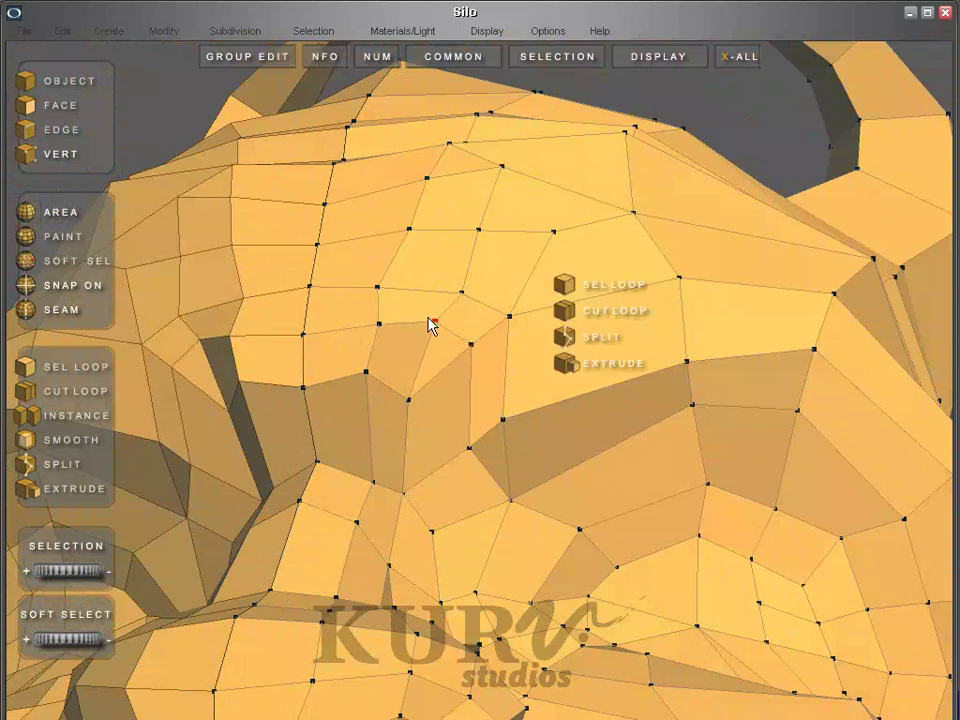
middle_drag(435, 323, 489, 349)
key(space)
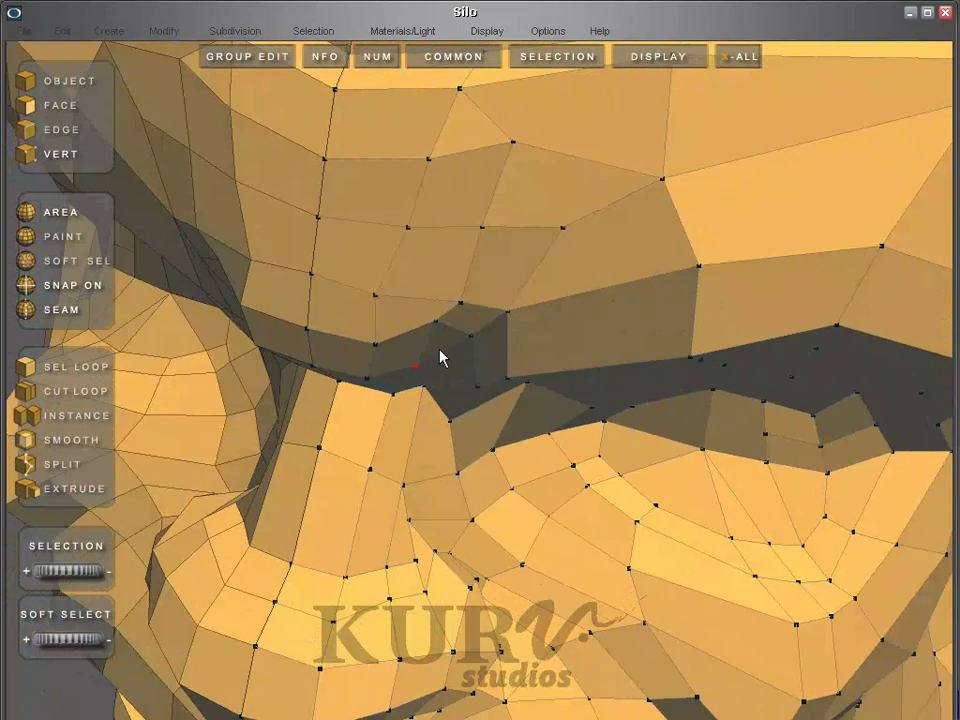
scroll(439, 358, up, 4)
- Connect the two vertices across the small face at the top of the brow's inner corner
click(462, 315)
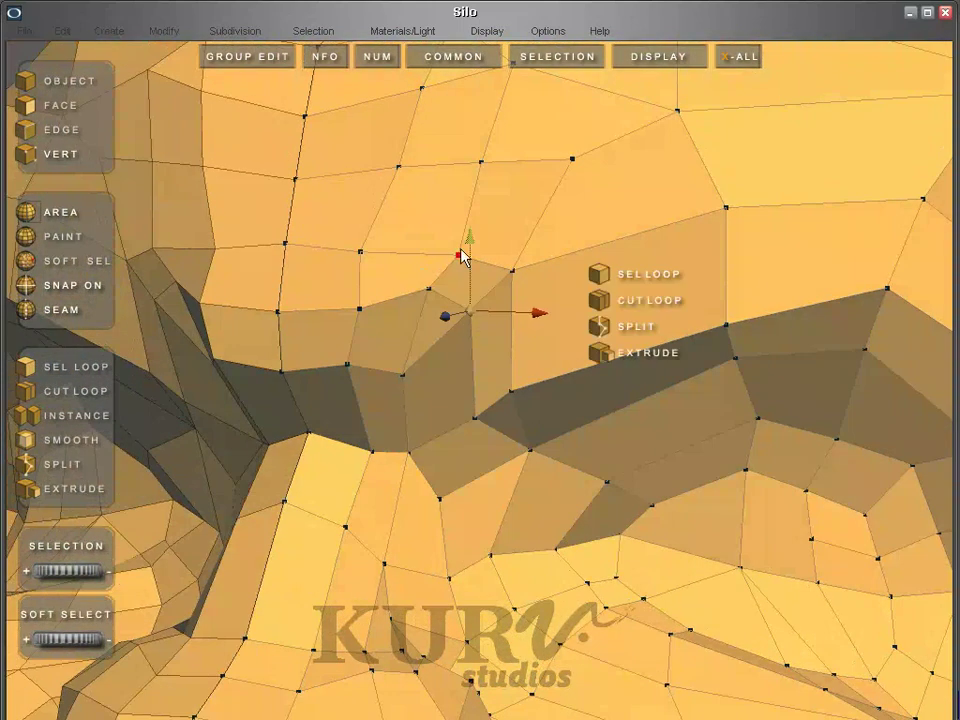
shift+click(458, 256)
right_click(460, 256)
click(486, 388)
- Split the faces from the edge beside the brow's inner corner across to the forehead's centreline
middle_drag(493, 356, 447, 297)
key(3)
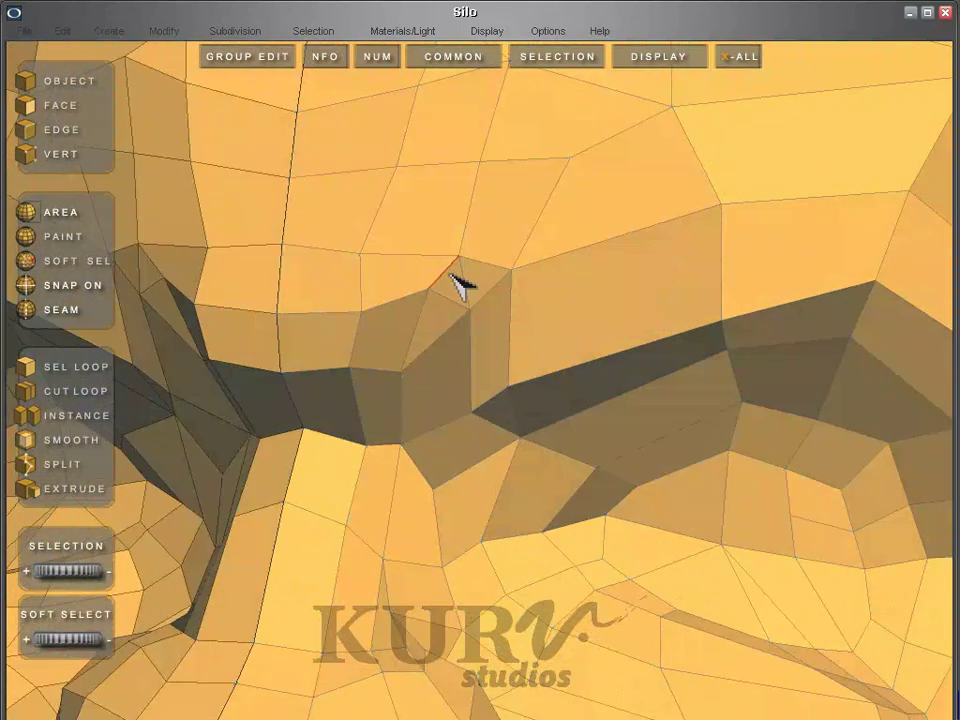
click(360, 272)
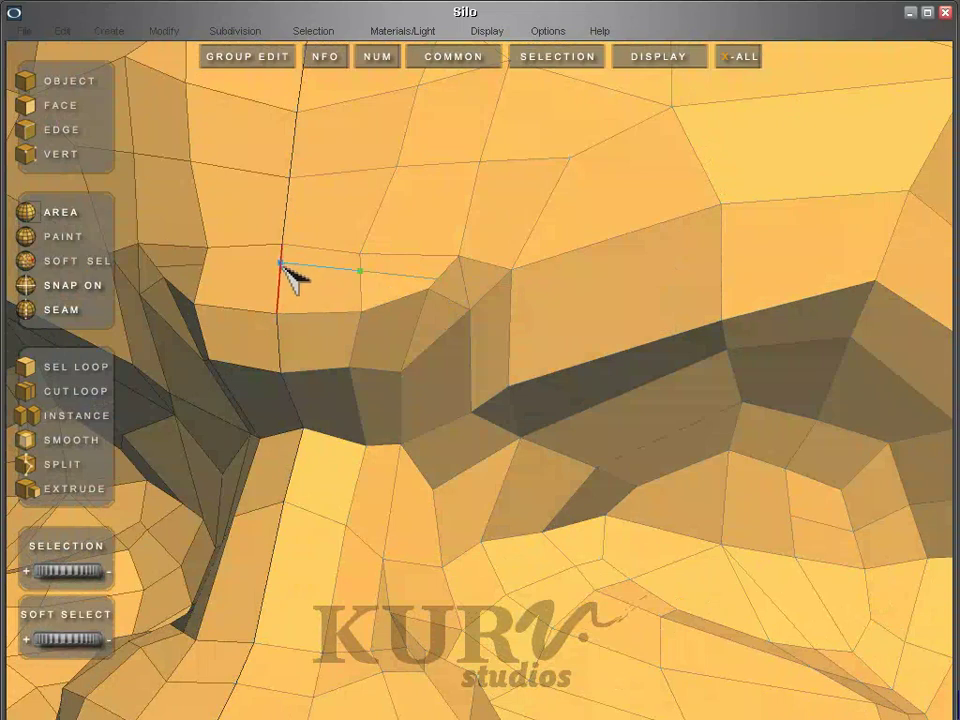
click(280, 263)
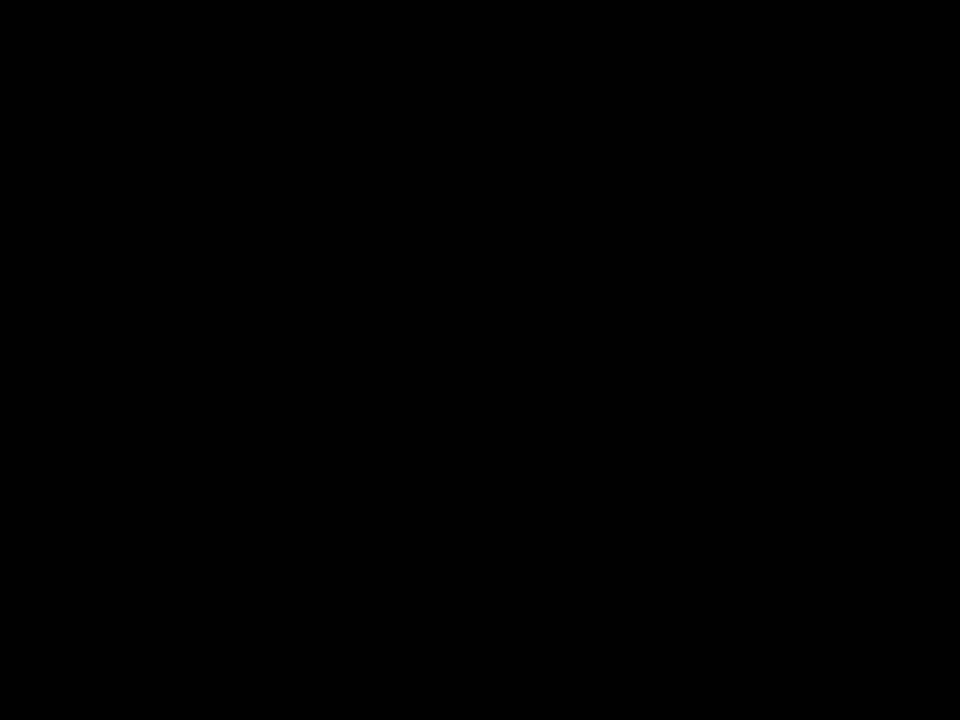